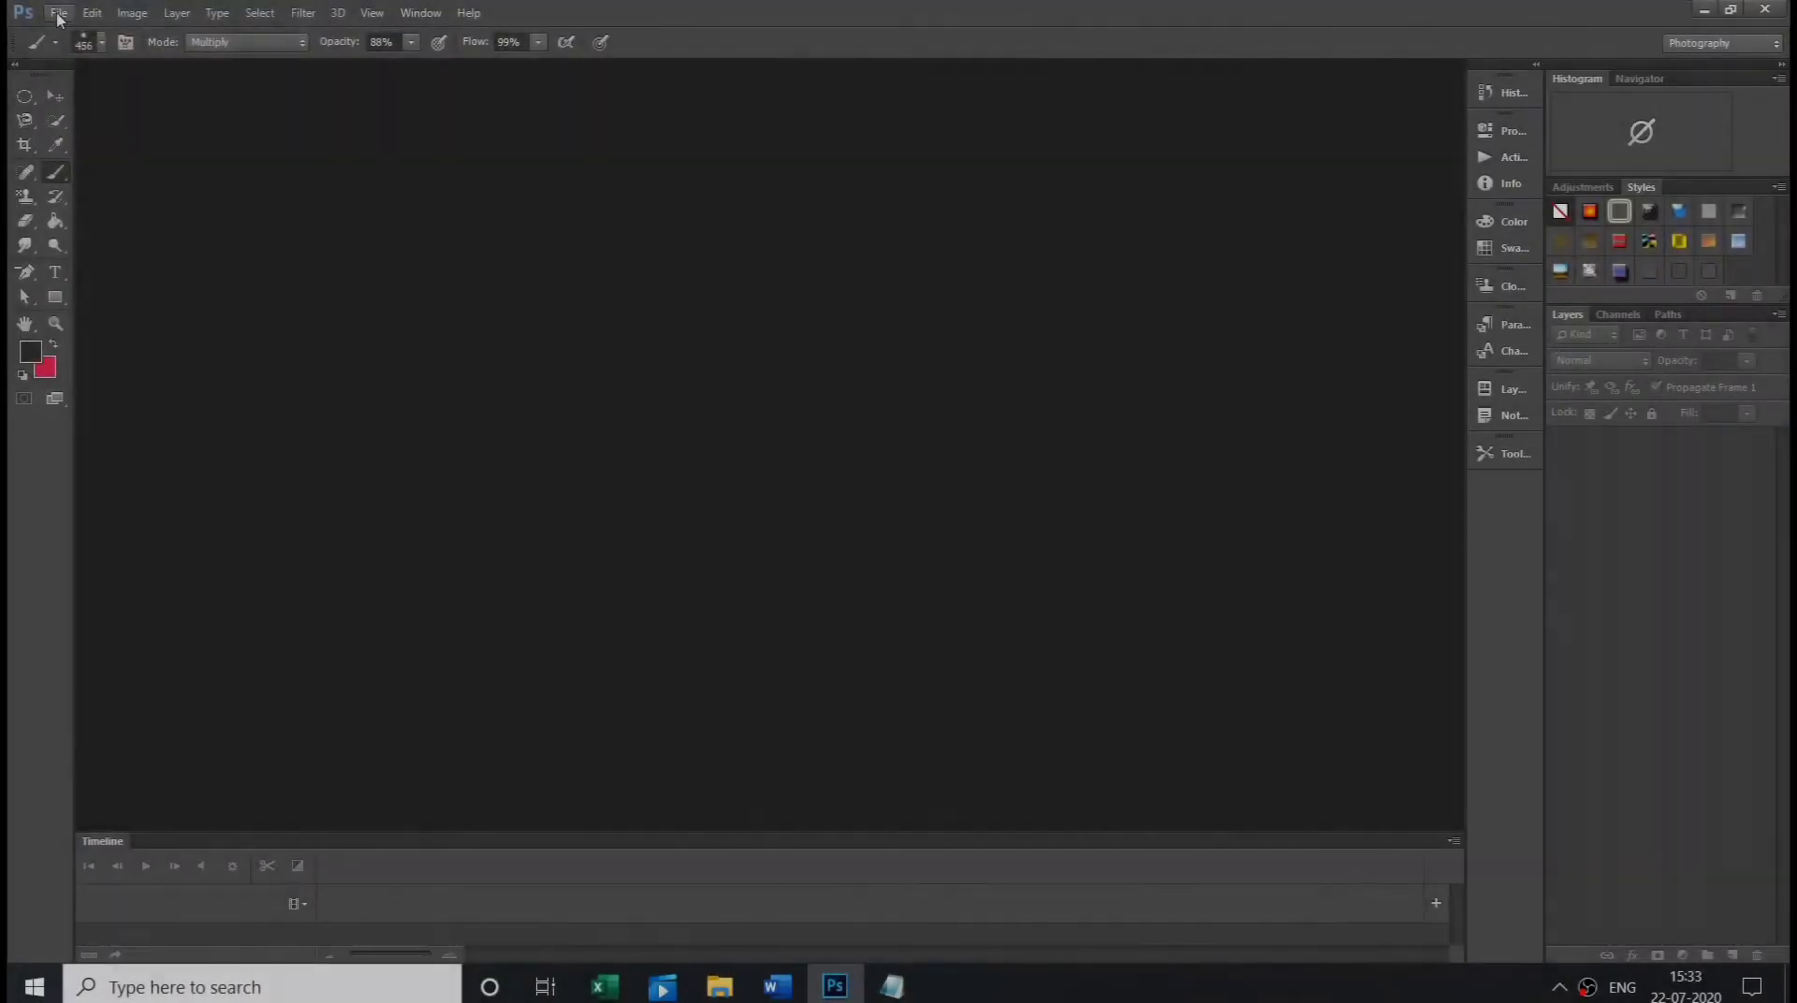
# - Start a new 2160 × 2160 px, 72 ppi white document named 'mobile phone add'
pyautogui.click(58, 13)
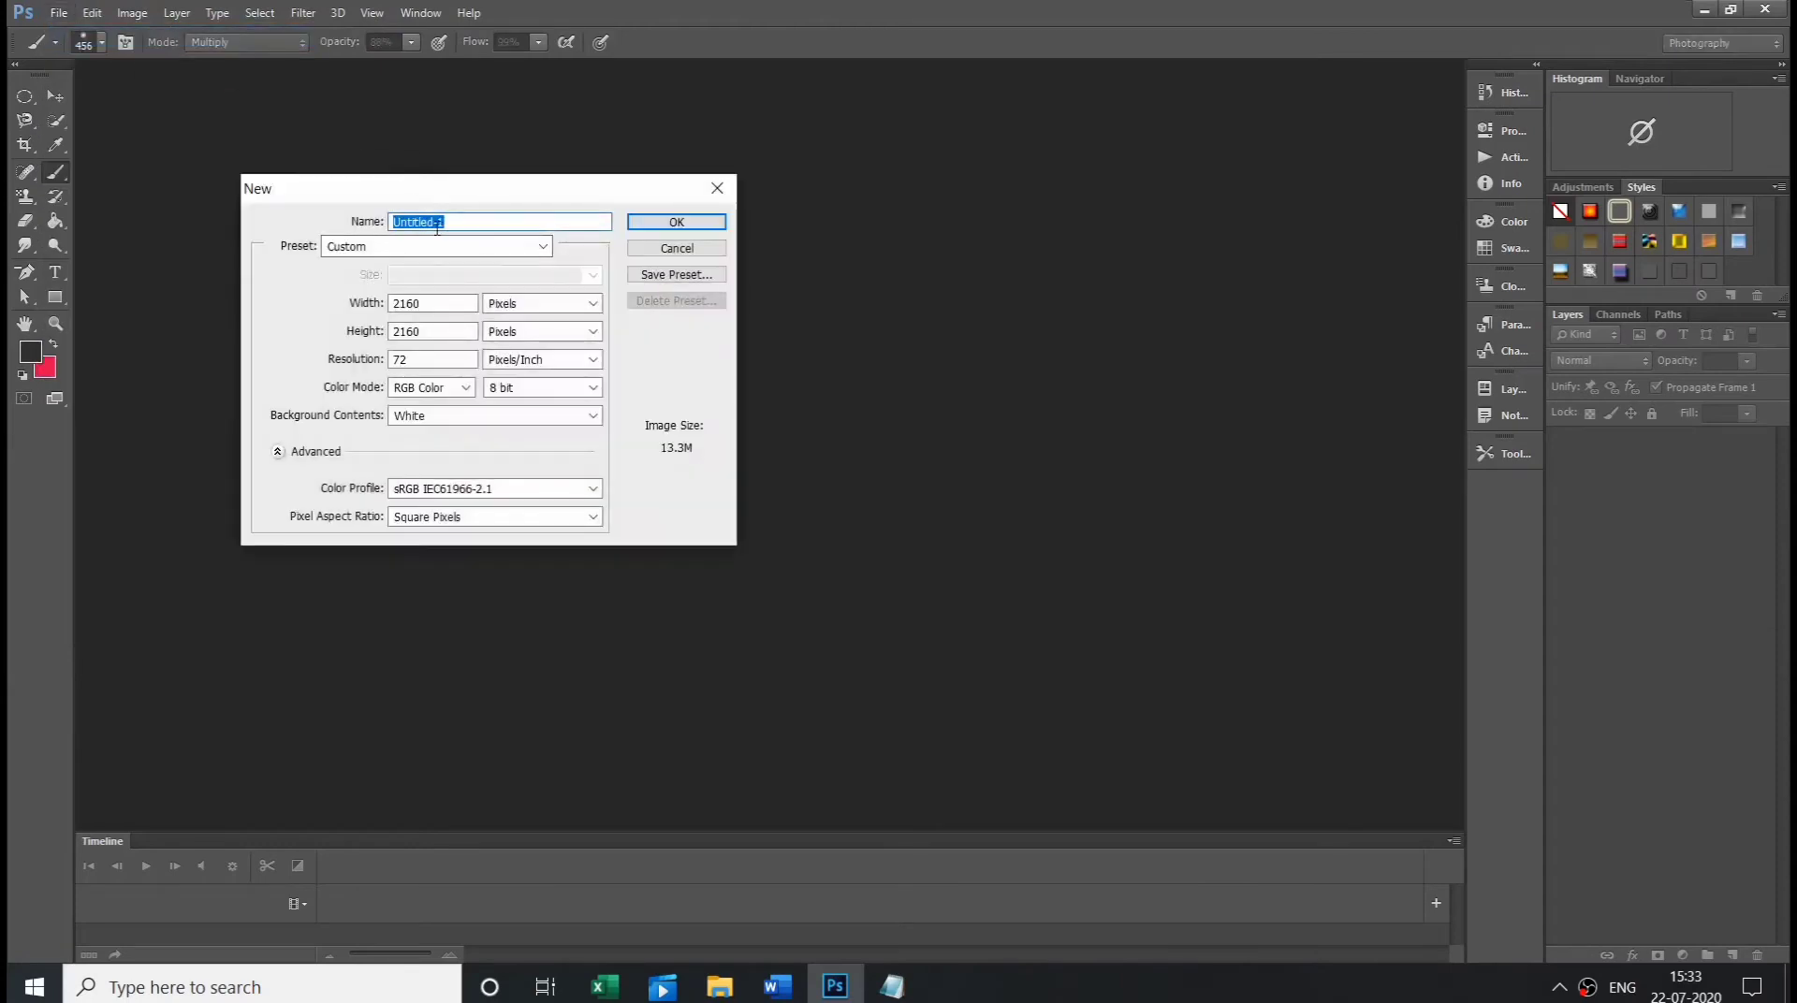
pyautogui.click(437, 225)
pyautogui.press('Tab')
pyautogui.press('Tab')
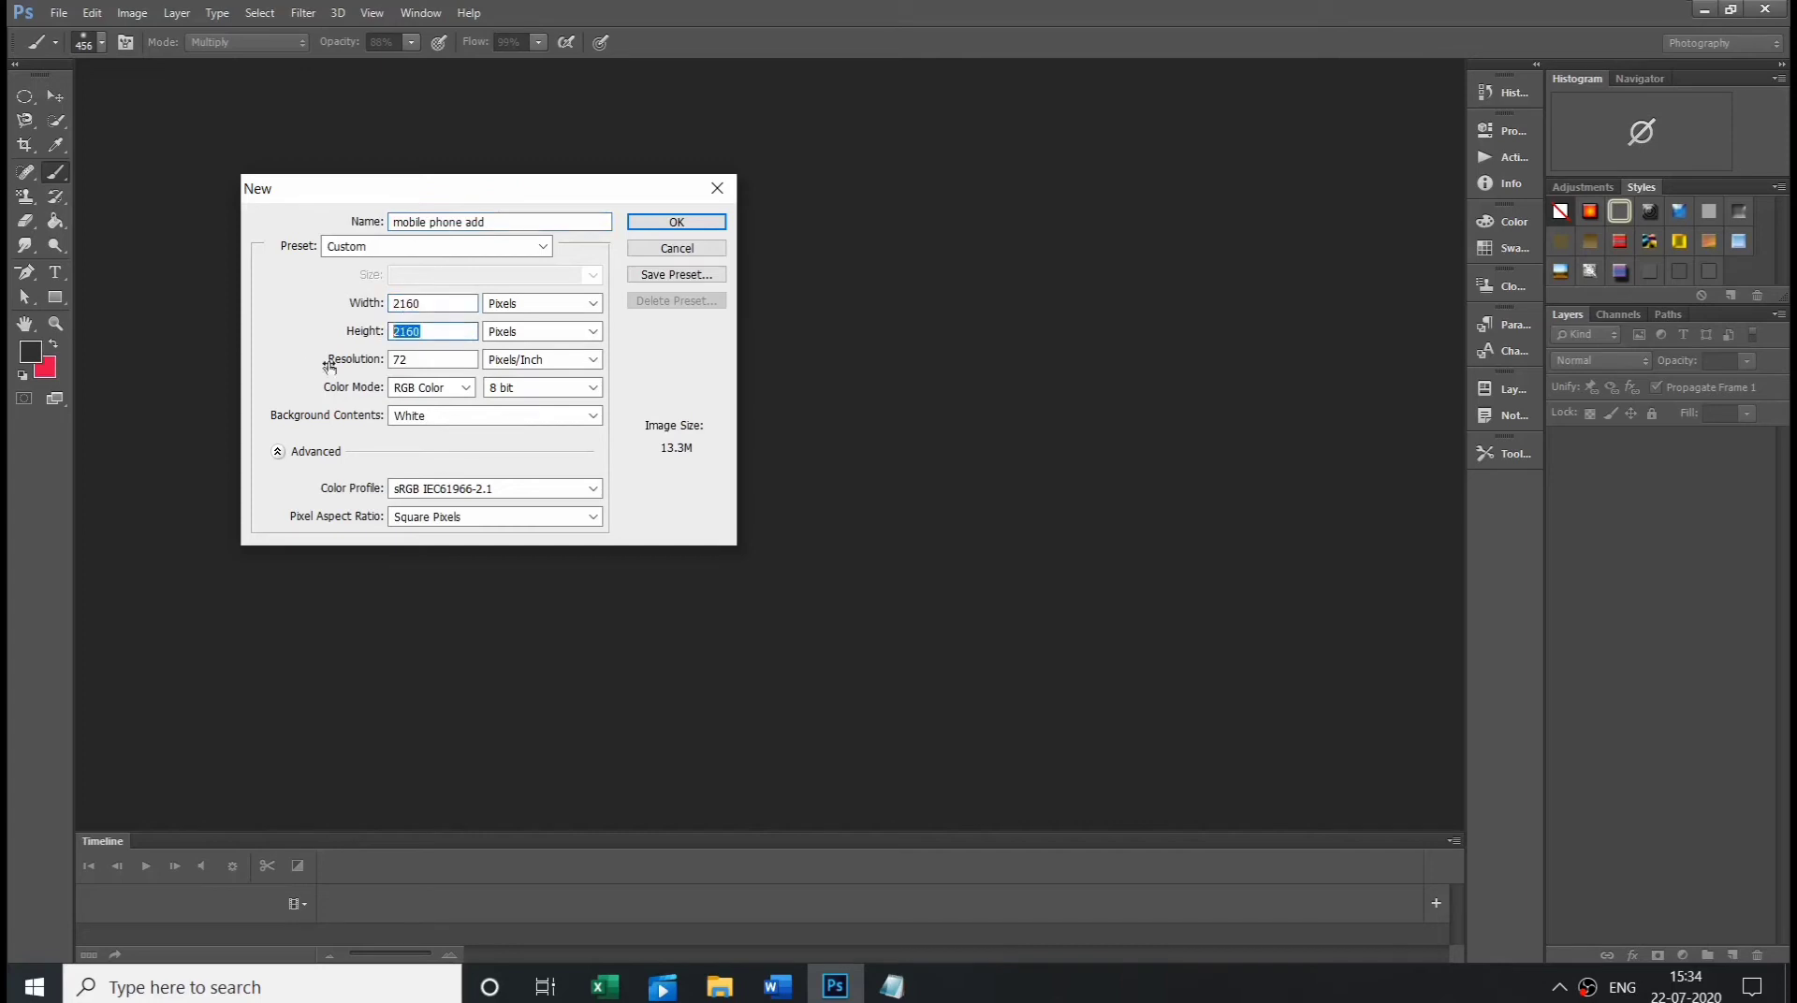
# - Create the document, zoom out to fit the square canvas, and convert Background into Layer 0
pyautogui.click(659, 225)
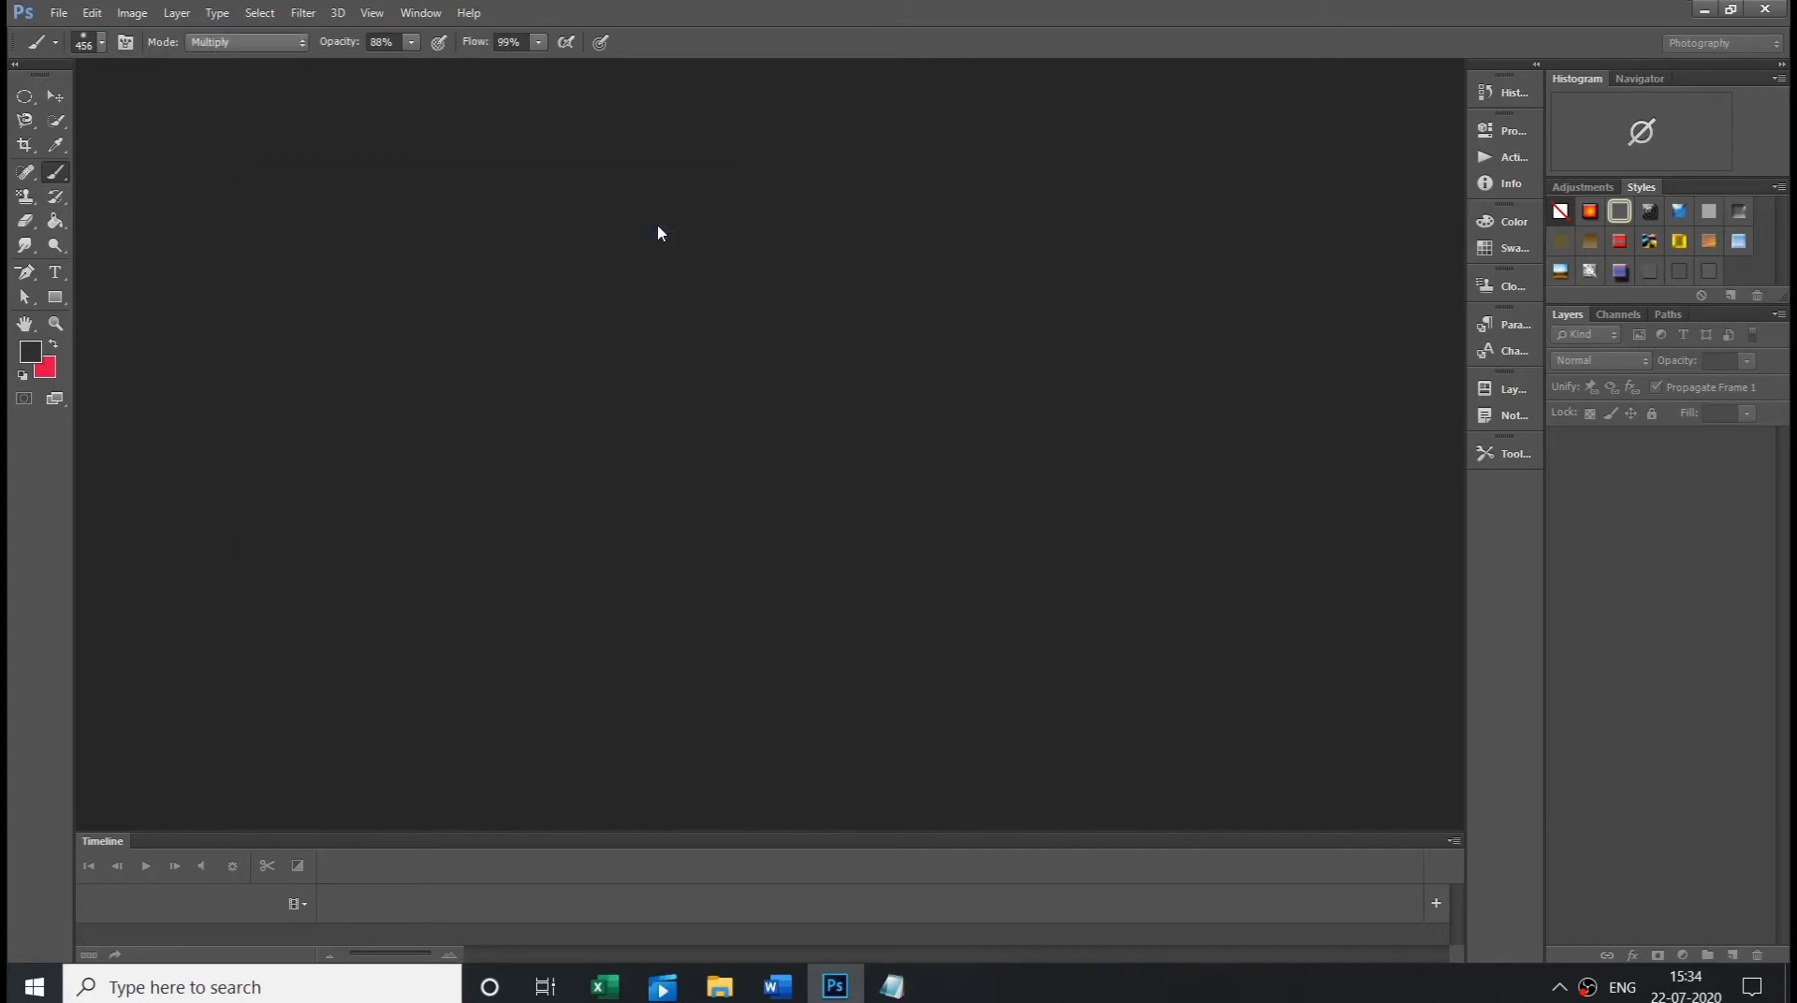
pyautogui.click(55, 96)
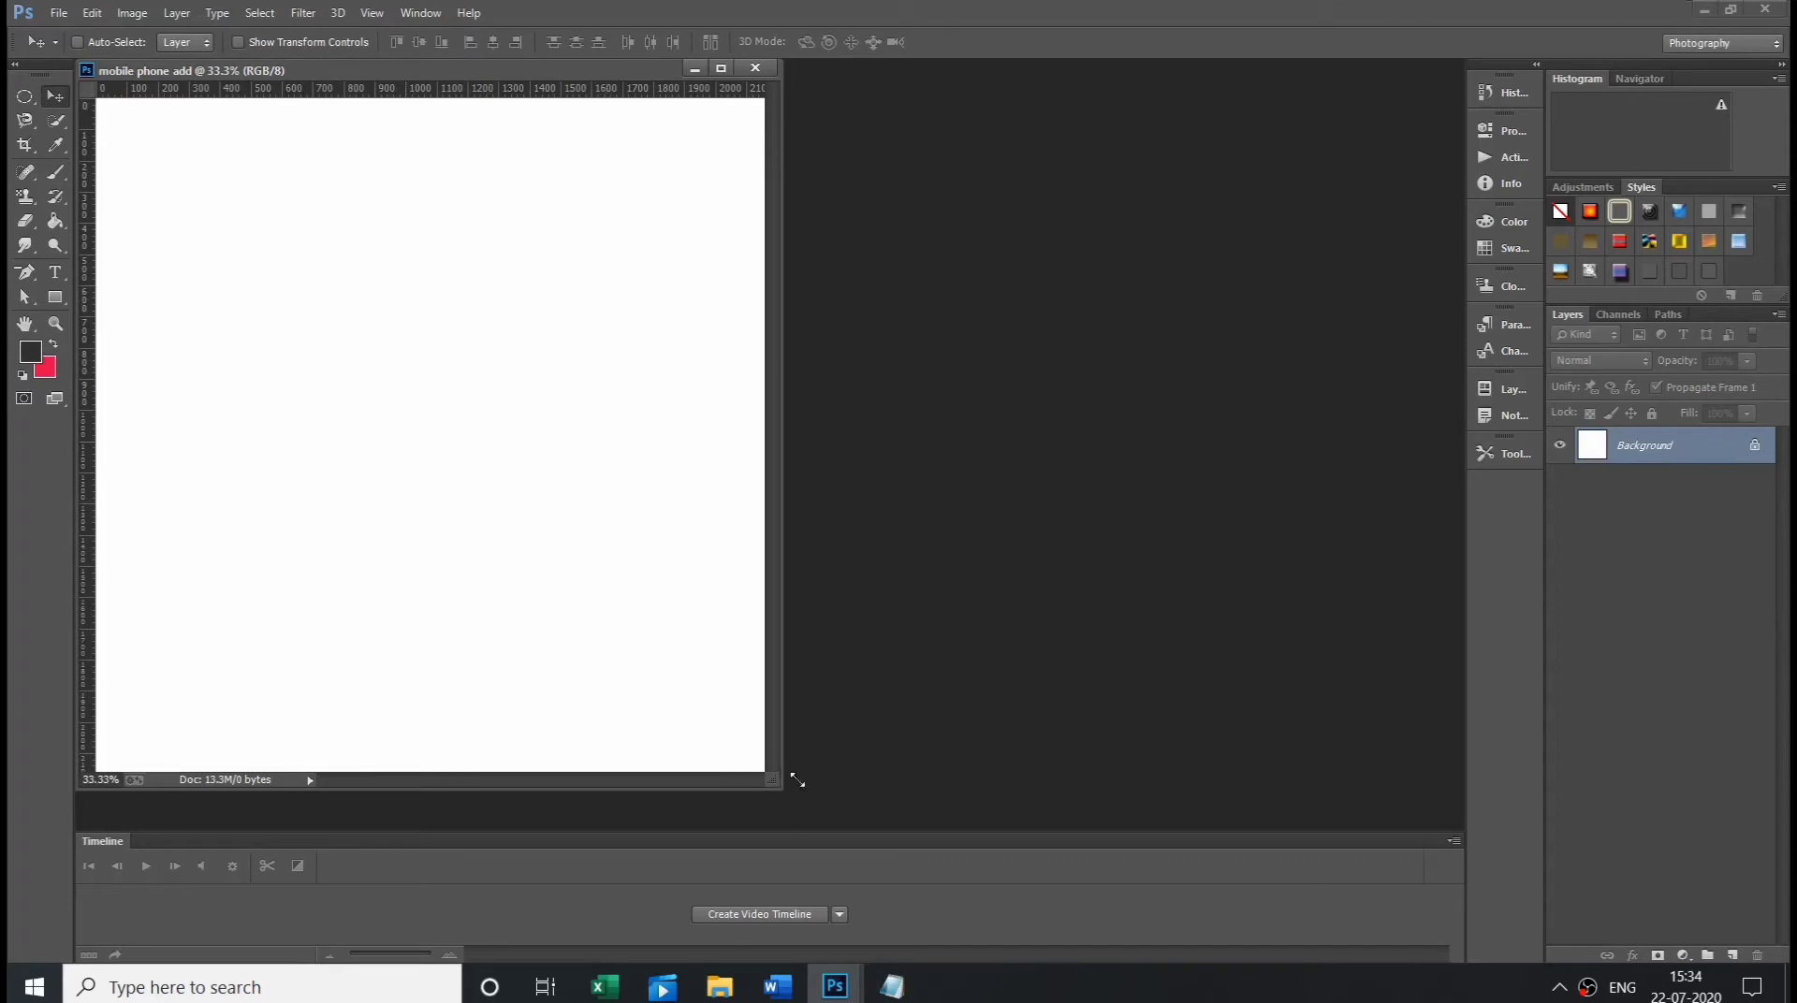
pyautogui.moveTo(796, 779); pyautogui.dragTo(779, 692)
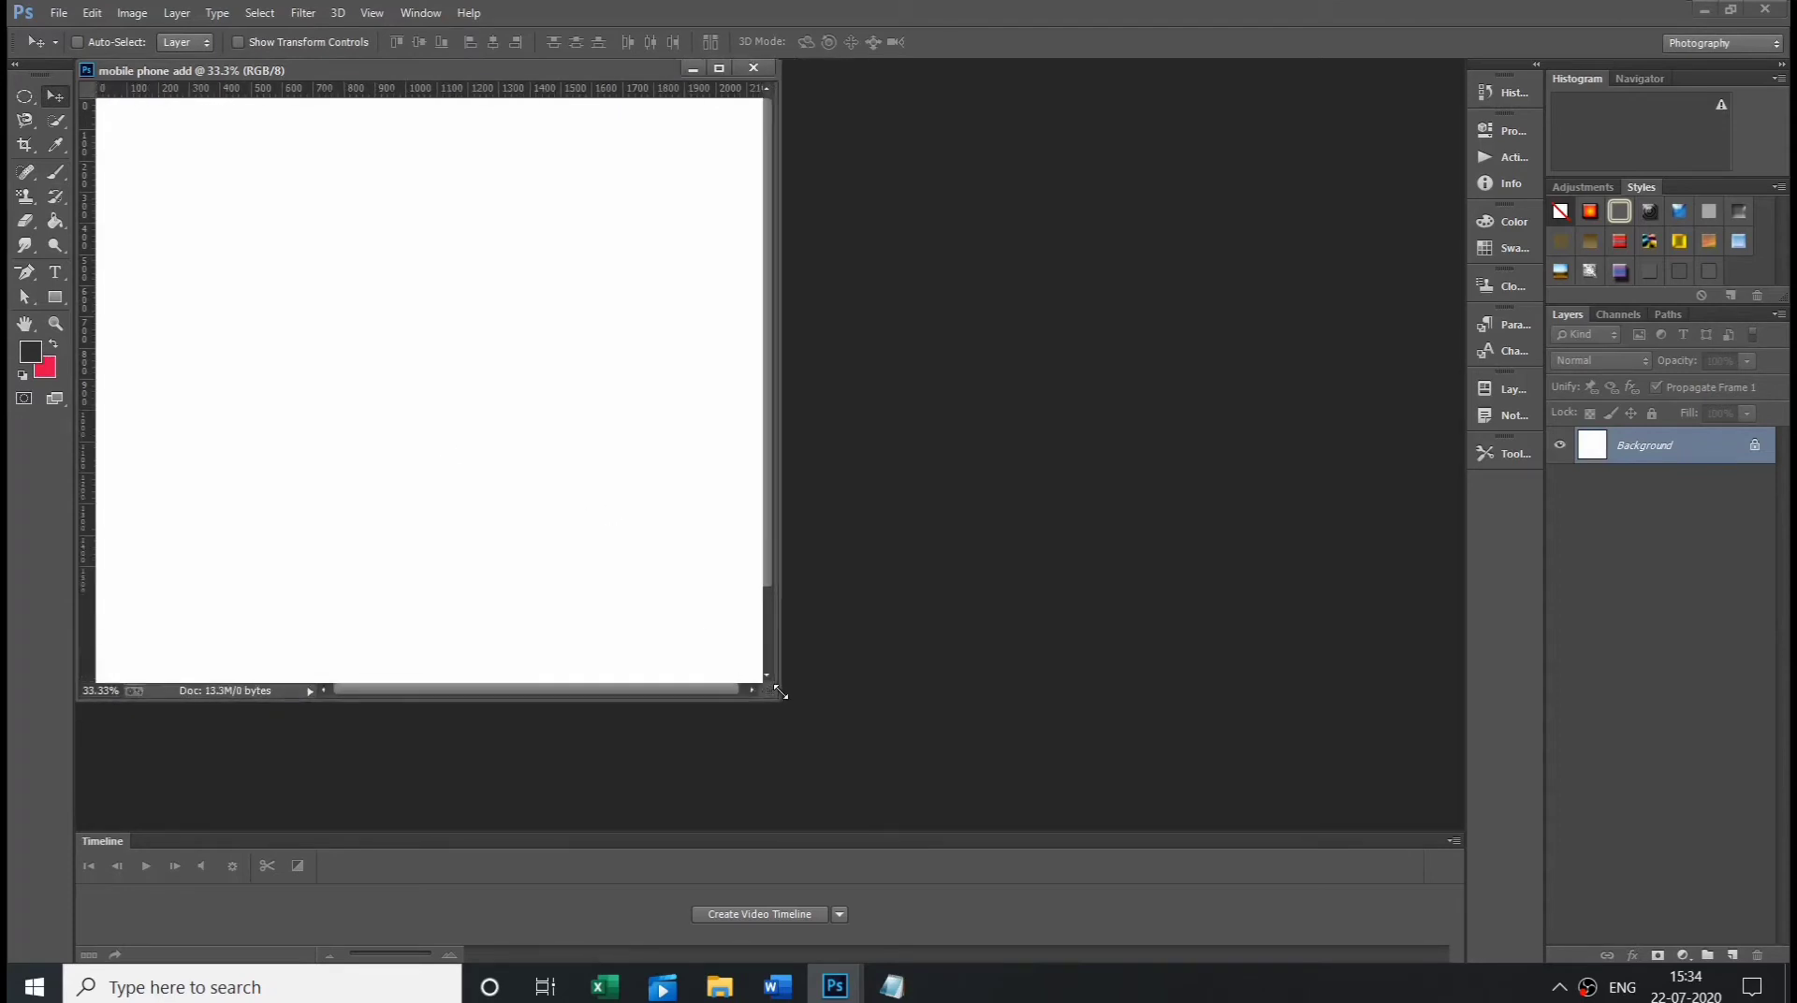
pyautogui.hotkey('ctrl', '-')
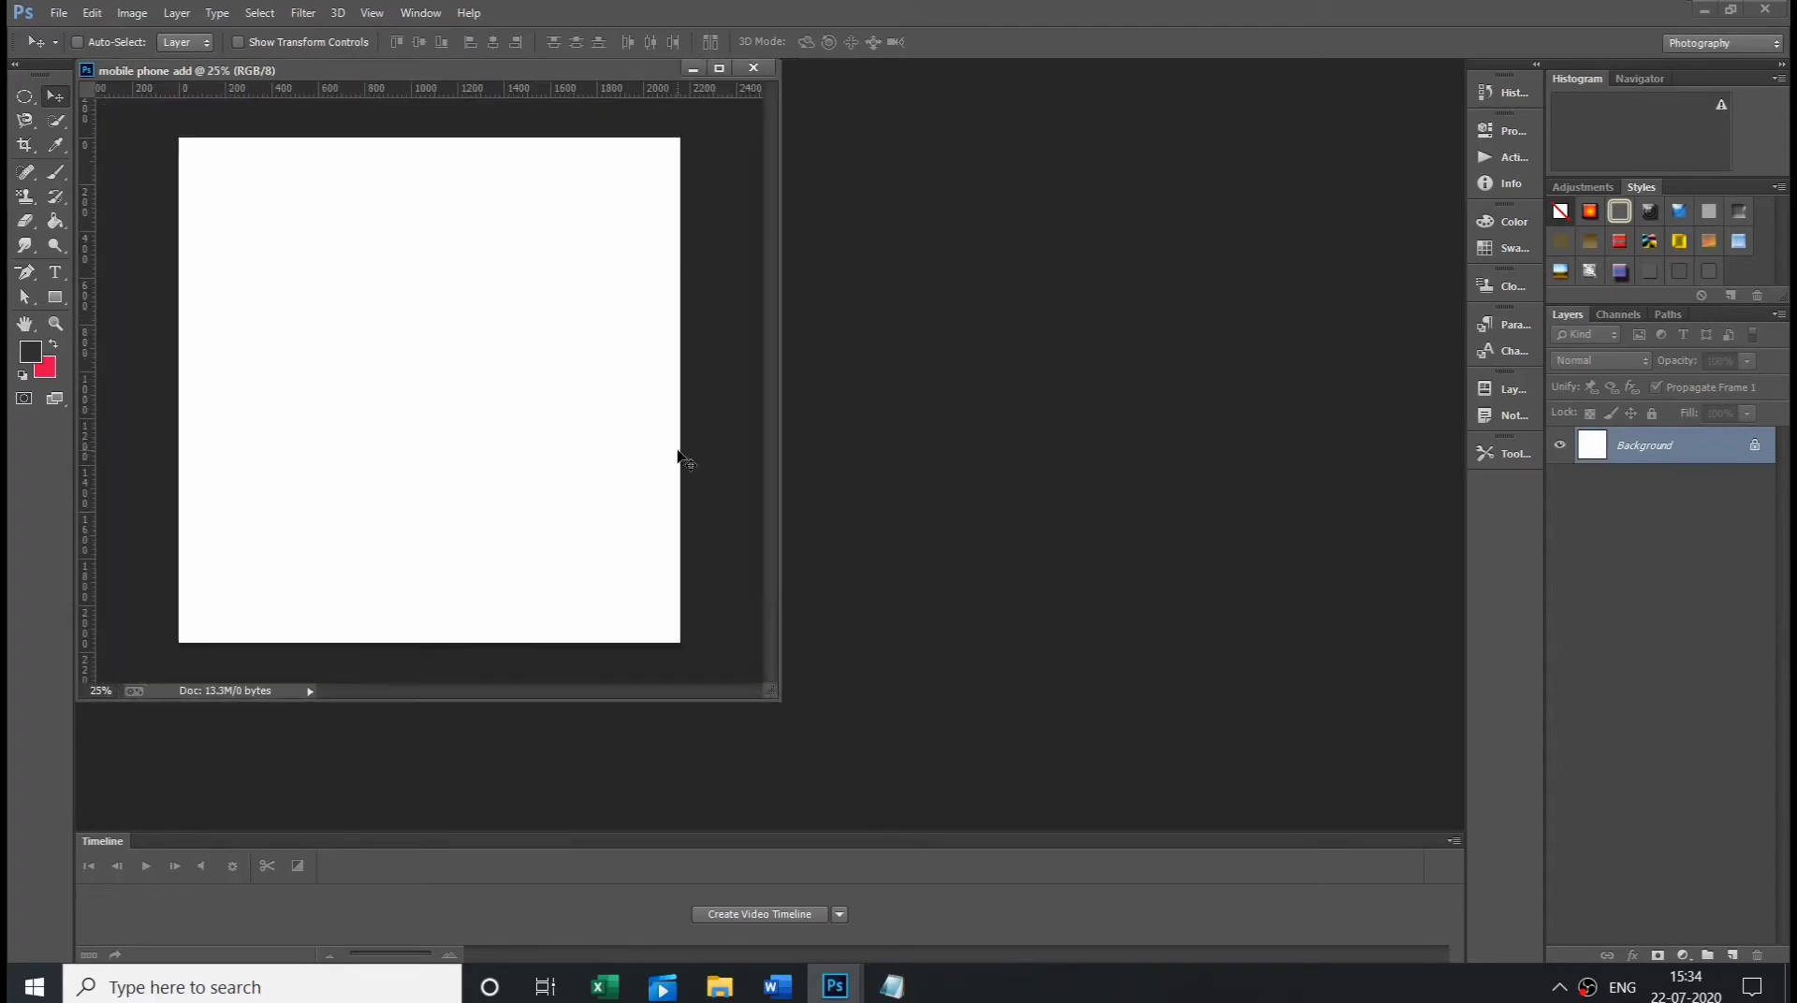
pyautogui.doubleClick(1739, 451)
pyautogui.press('Return')
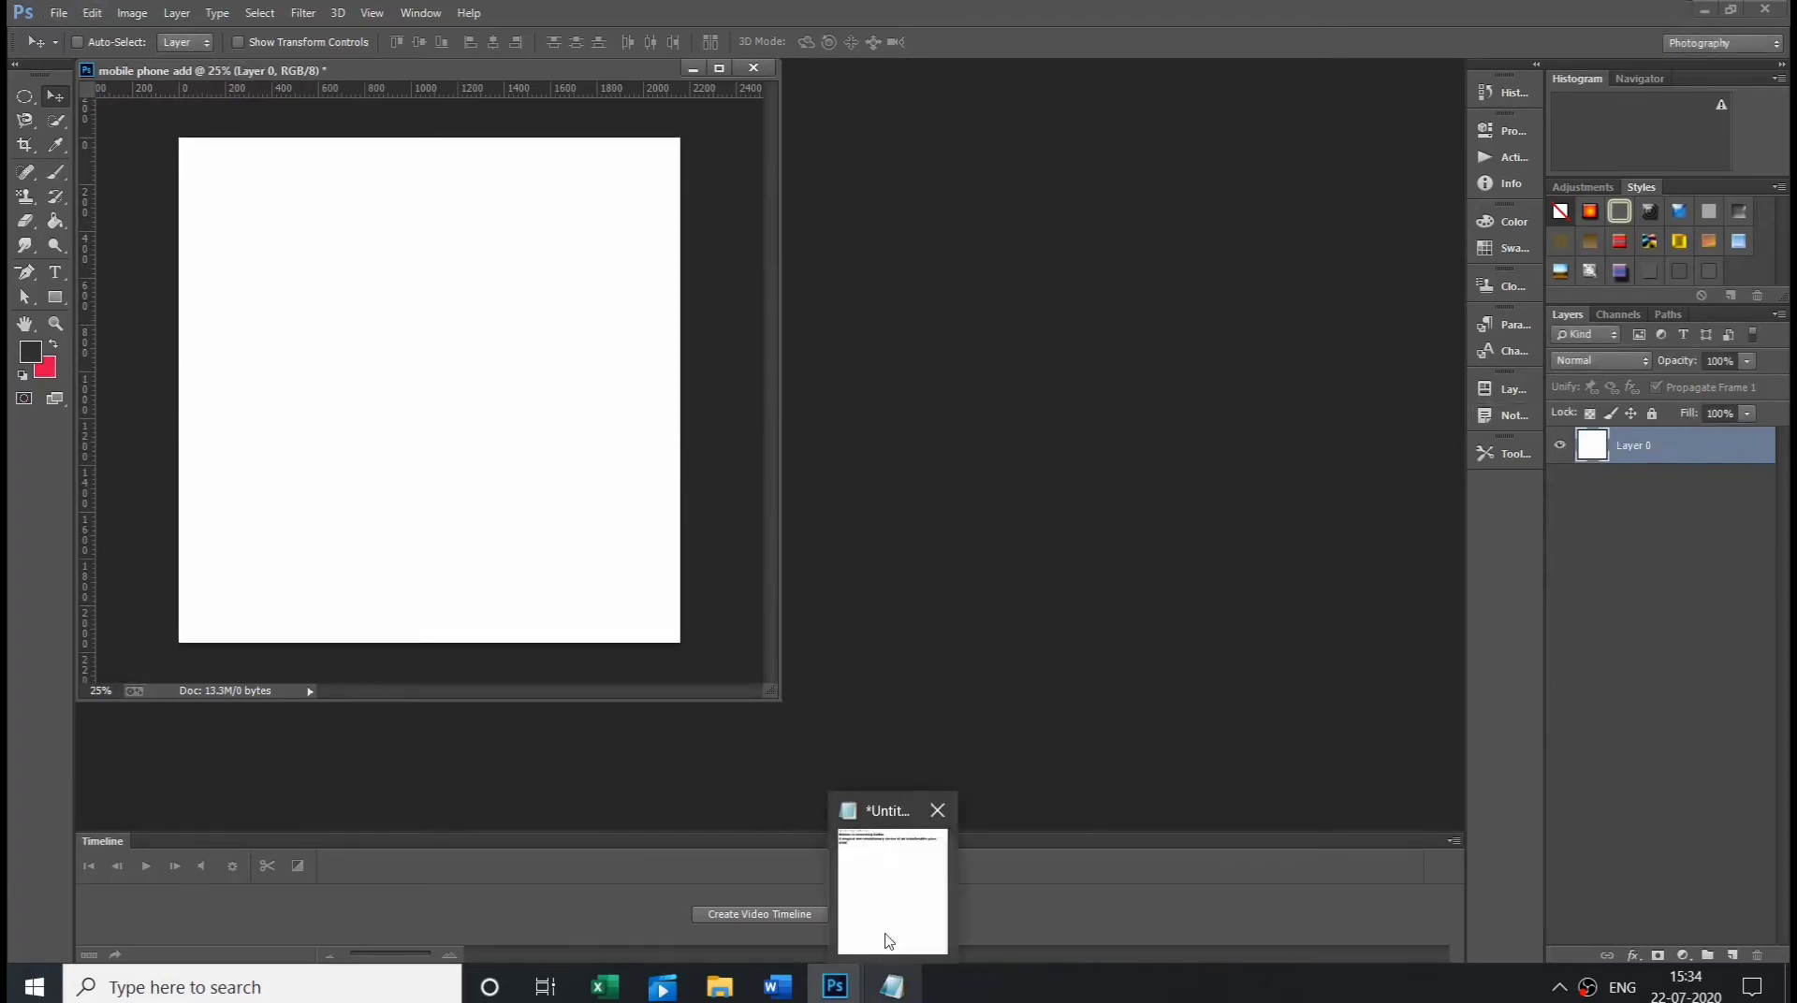
# - Copy the ad text from Notepad and paste it into a text box near the canvas top
pyautogui.click(891, 985)
pyautogui.moveTo(729, 123); pyautogui.dragTo(39, 68)
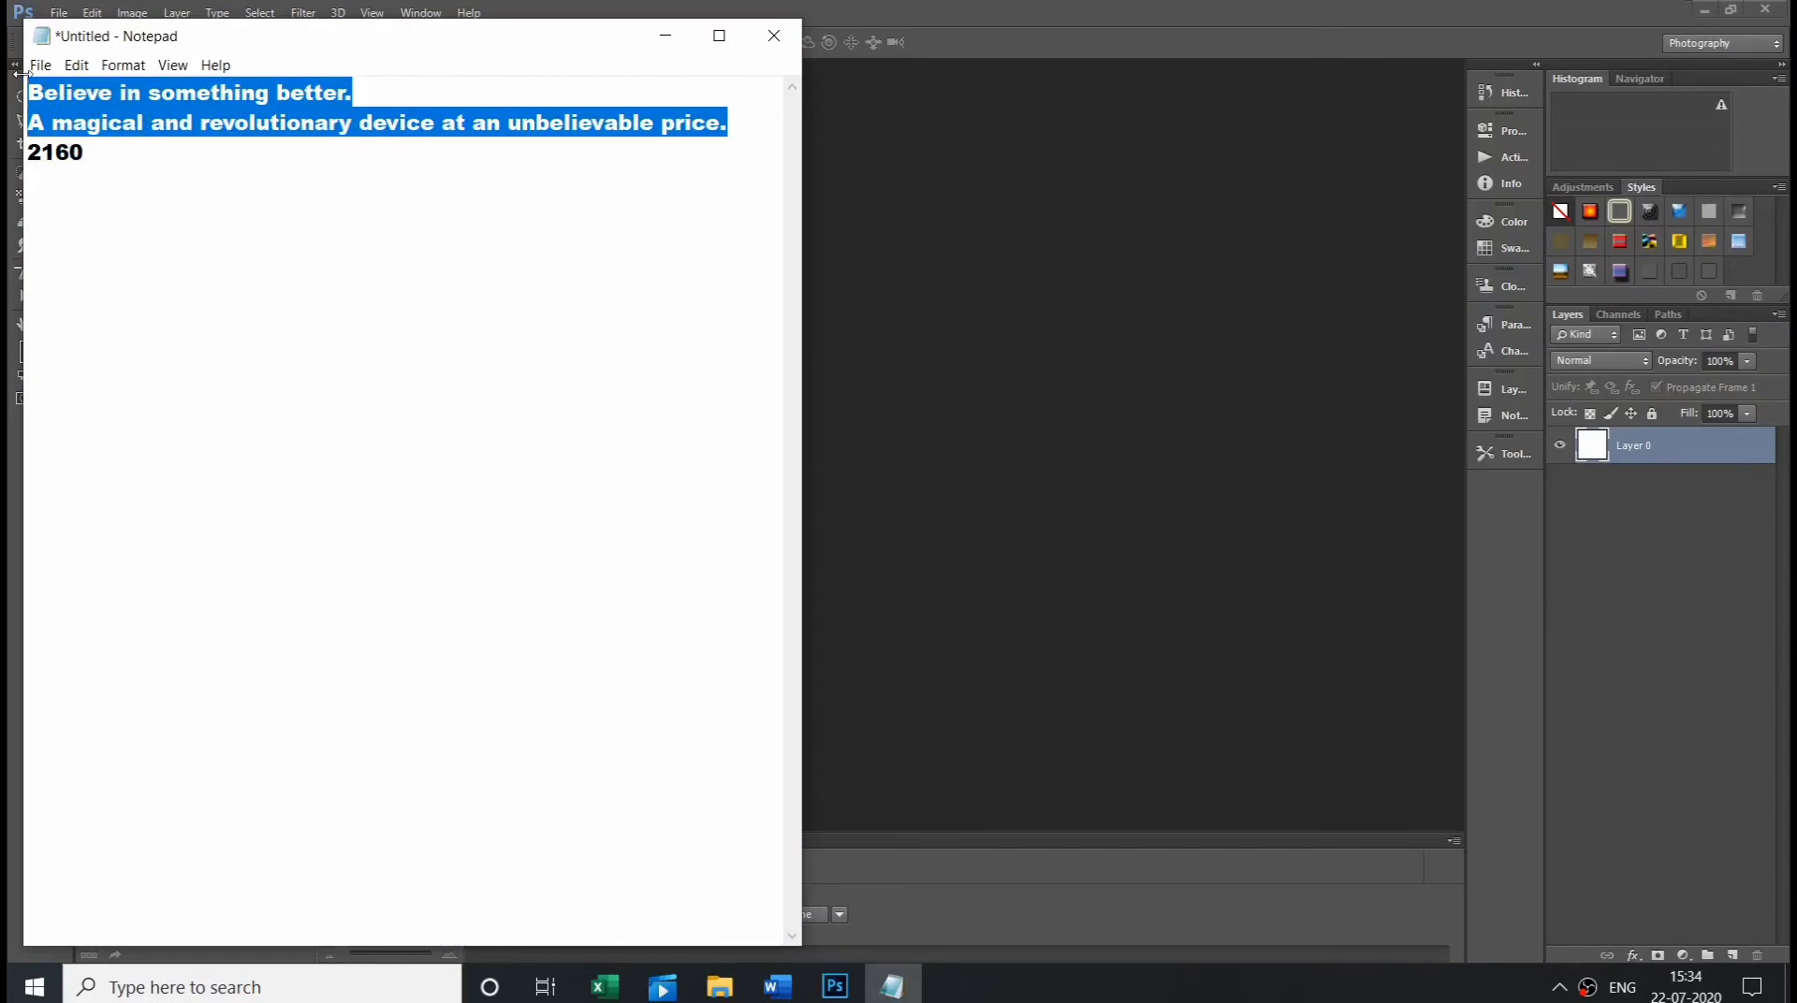
pyautogui.click(665, 35)
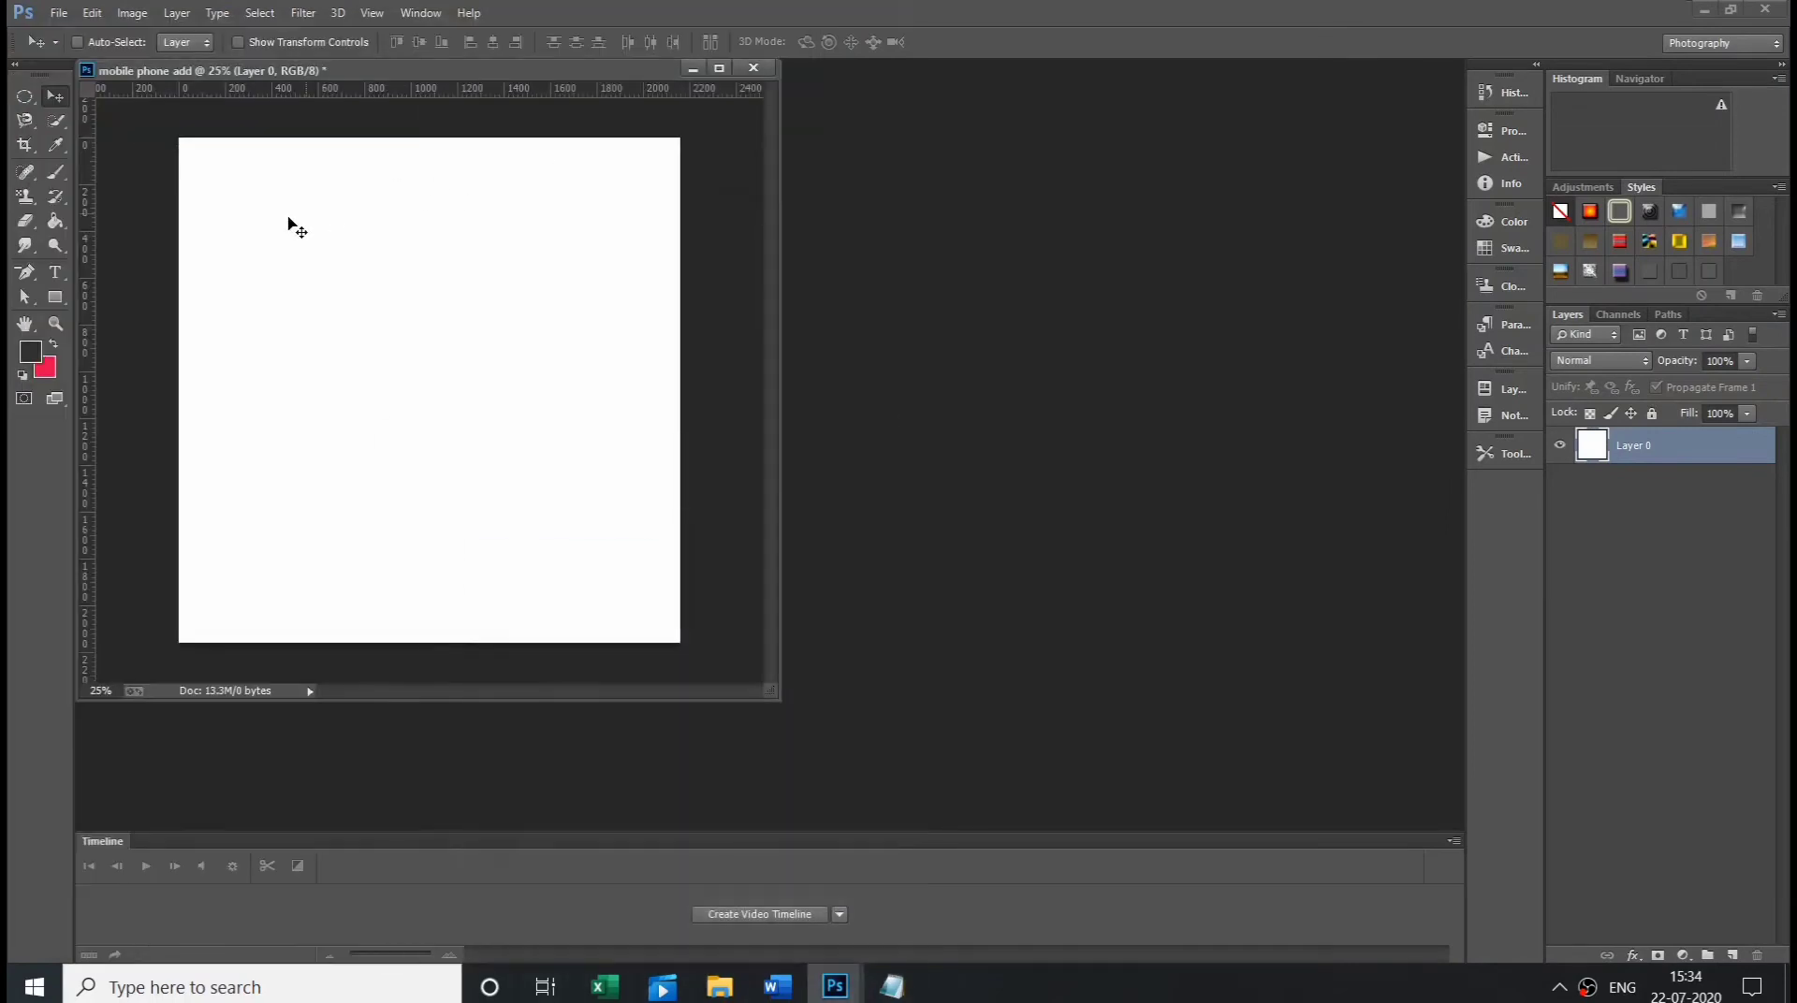
pyautogui.click(55, 272)
pyautogui.moveTo(214, 183)
pyautogui.mouseDown()
pyautogui.moveTo(412, 328)
pyautogui.moveTo(596, 335)
pyautogui.mouseUp()
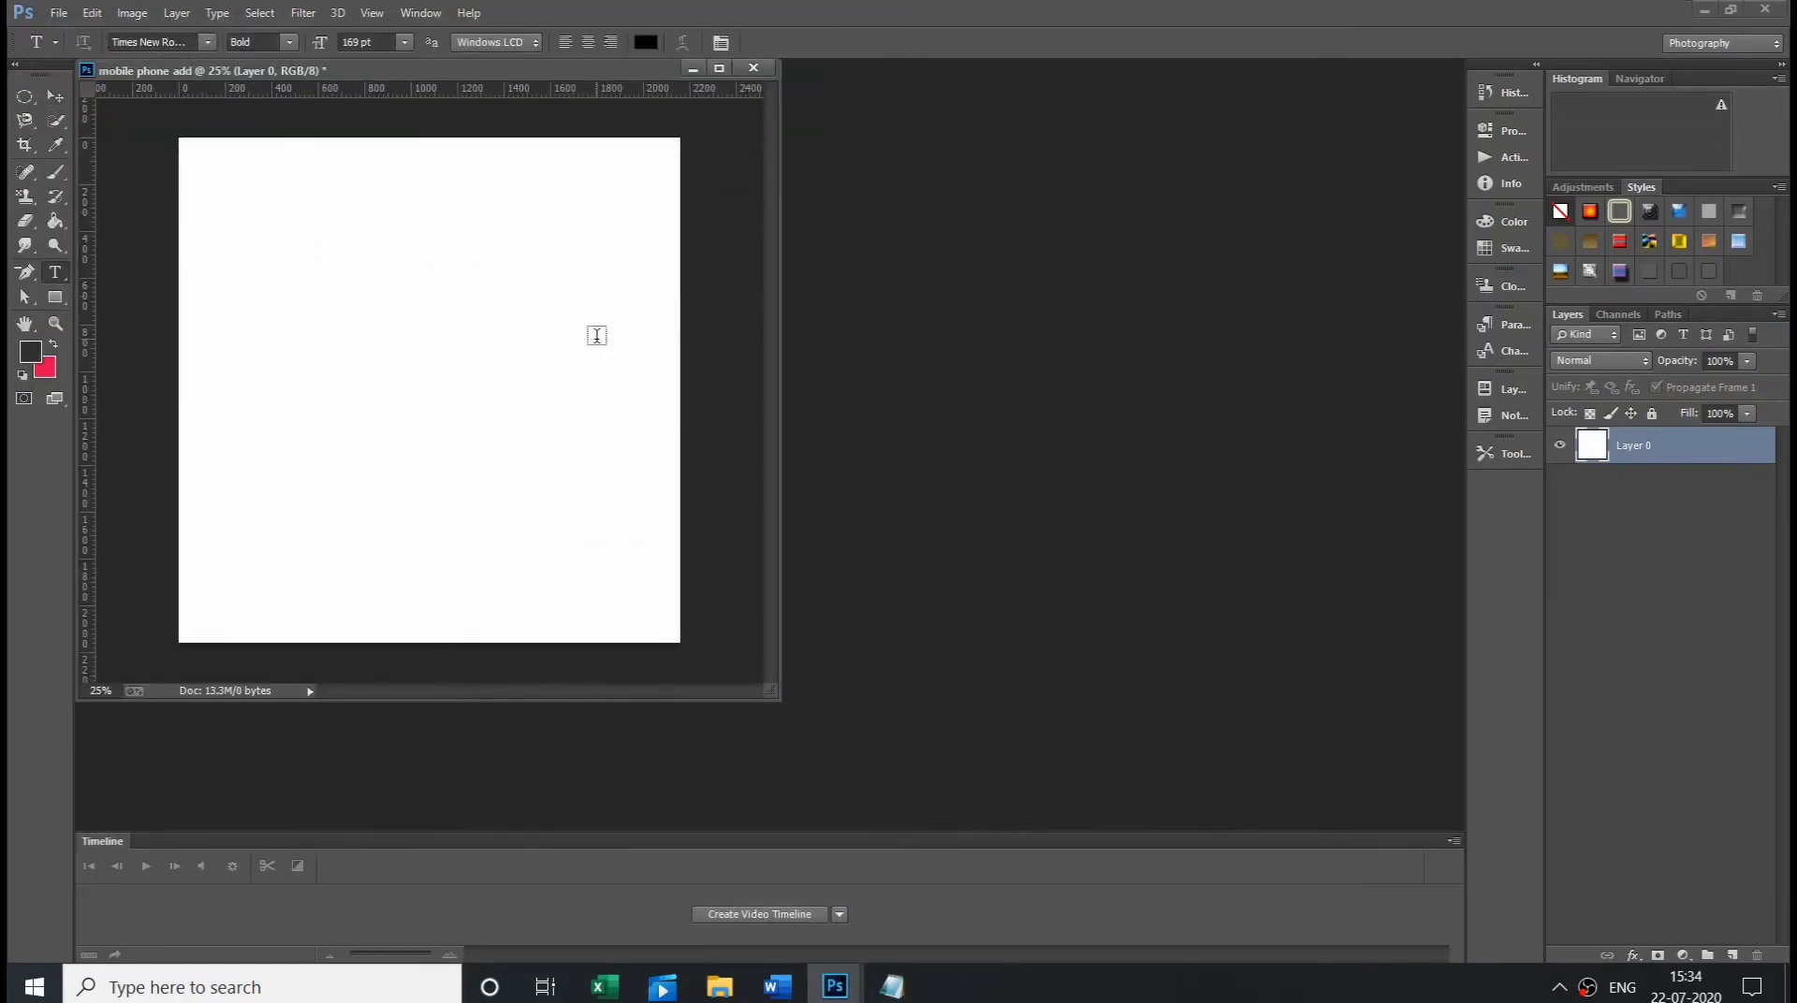
pyautogui.write('Believe in something better. A magical and revolutionary device at an unbelievable price.')
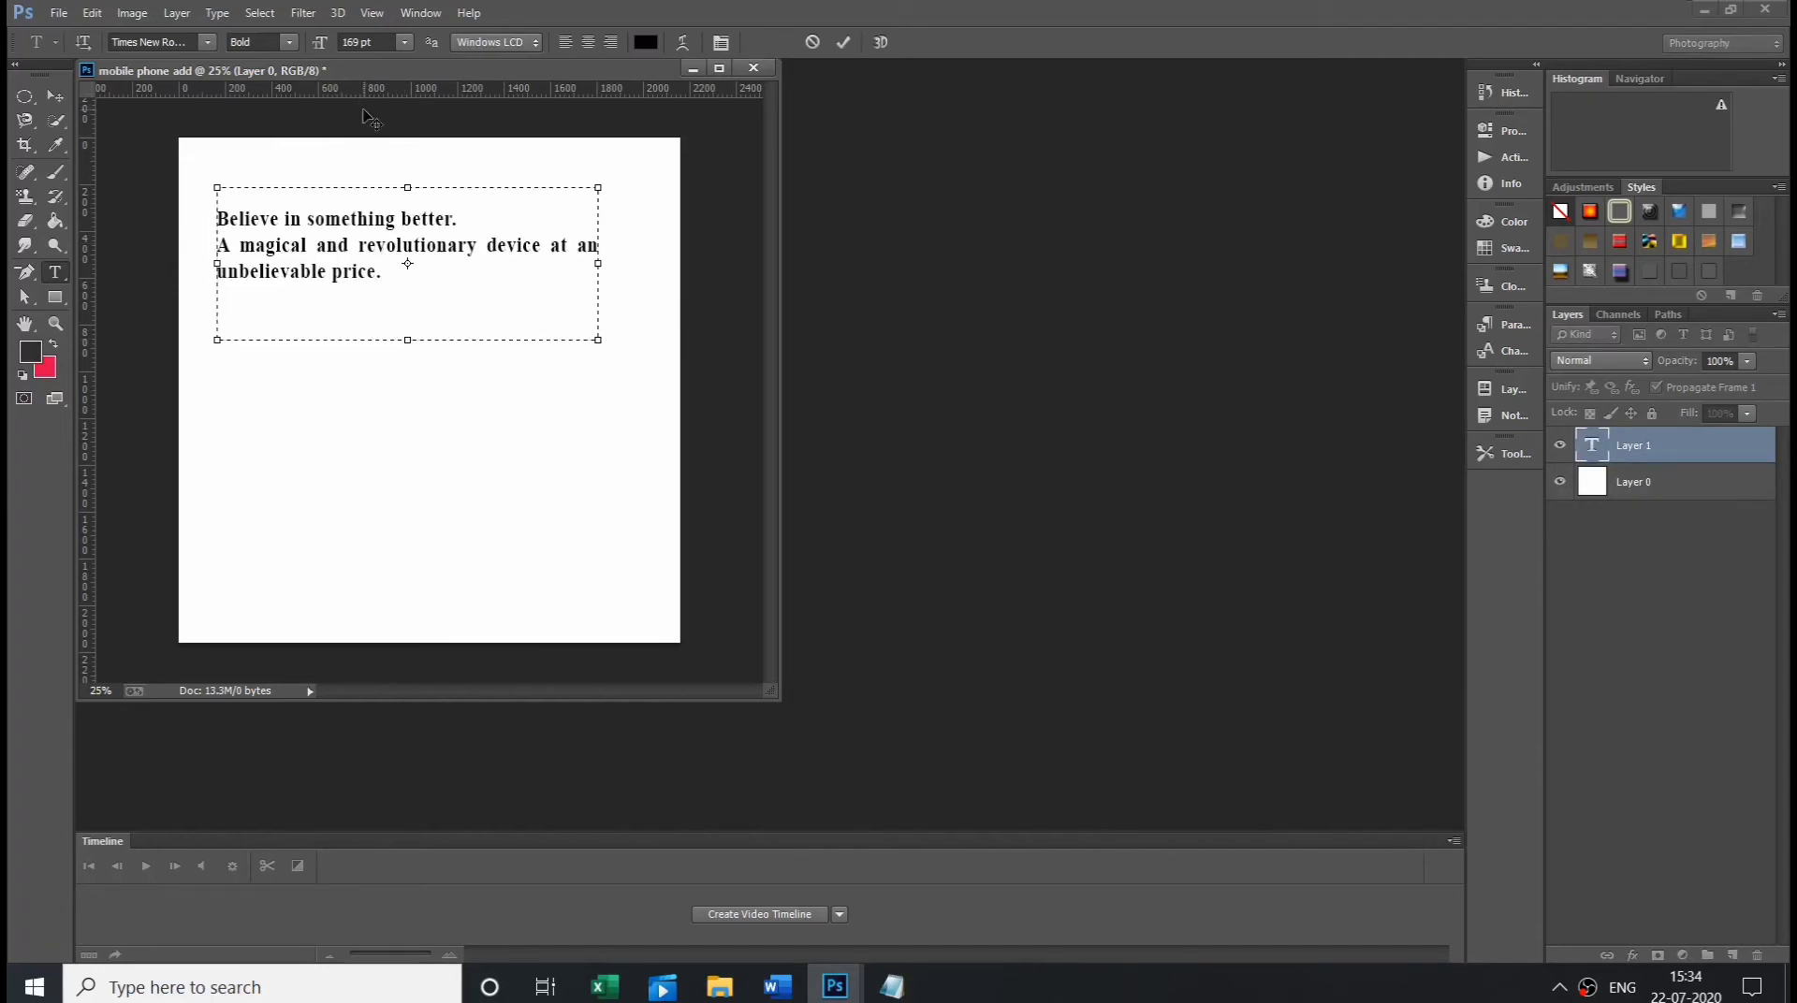
# - Delete the tagline, keep 'Believe in something better.' bold, and shift it slightly down-right
pyautogui.press('Return')
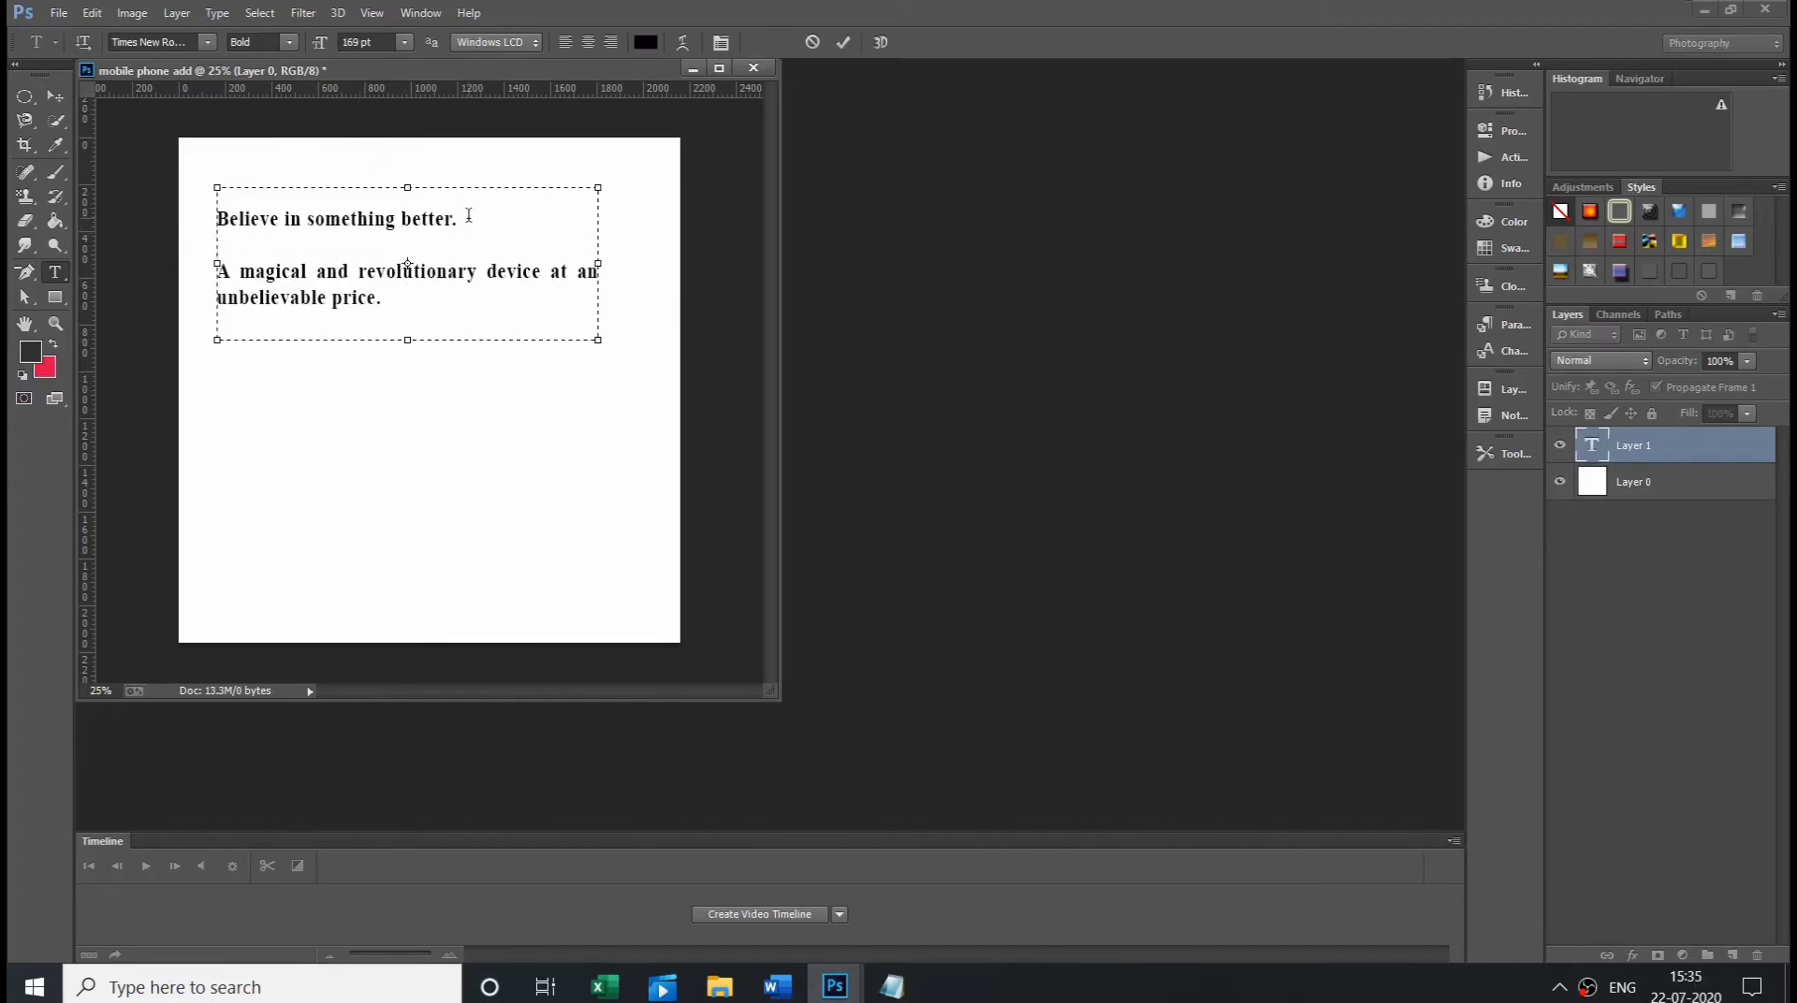
pyautogui.moveTo(218, 271); pyautogui.dragTo(225, 321)
pyautogui.press('BackSpace')
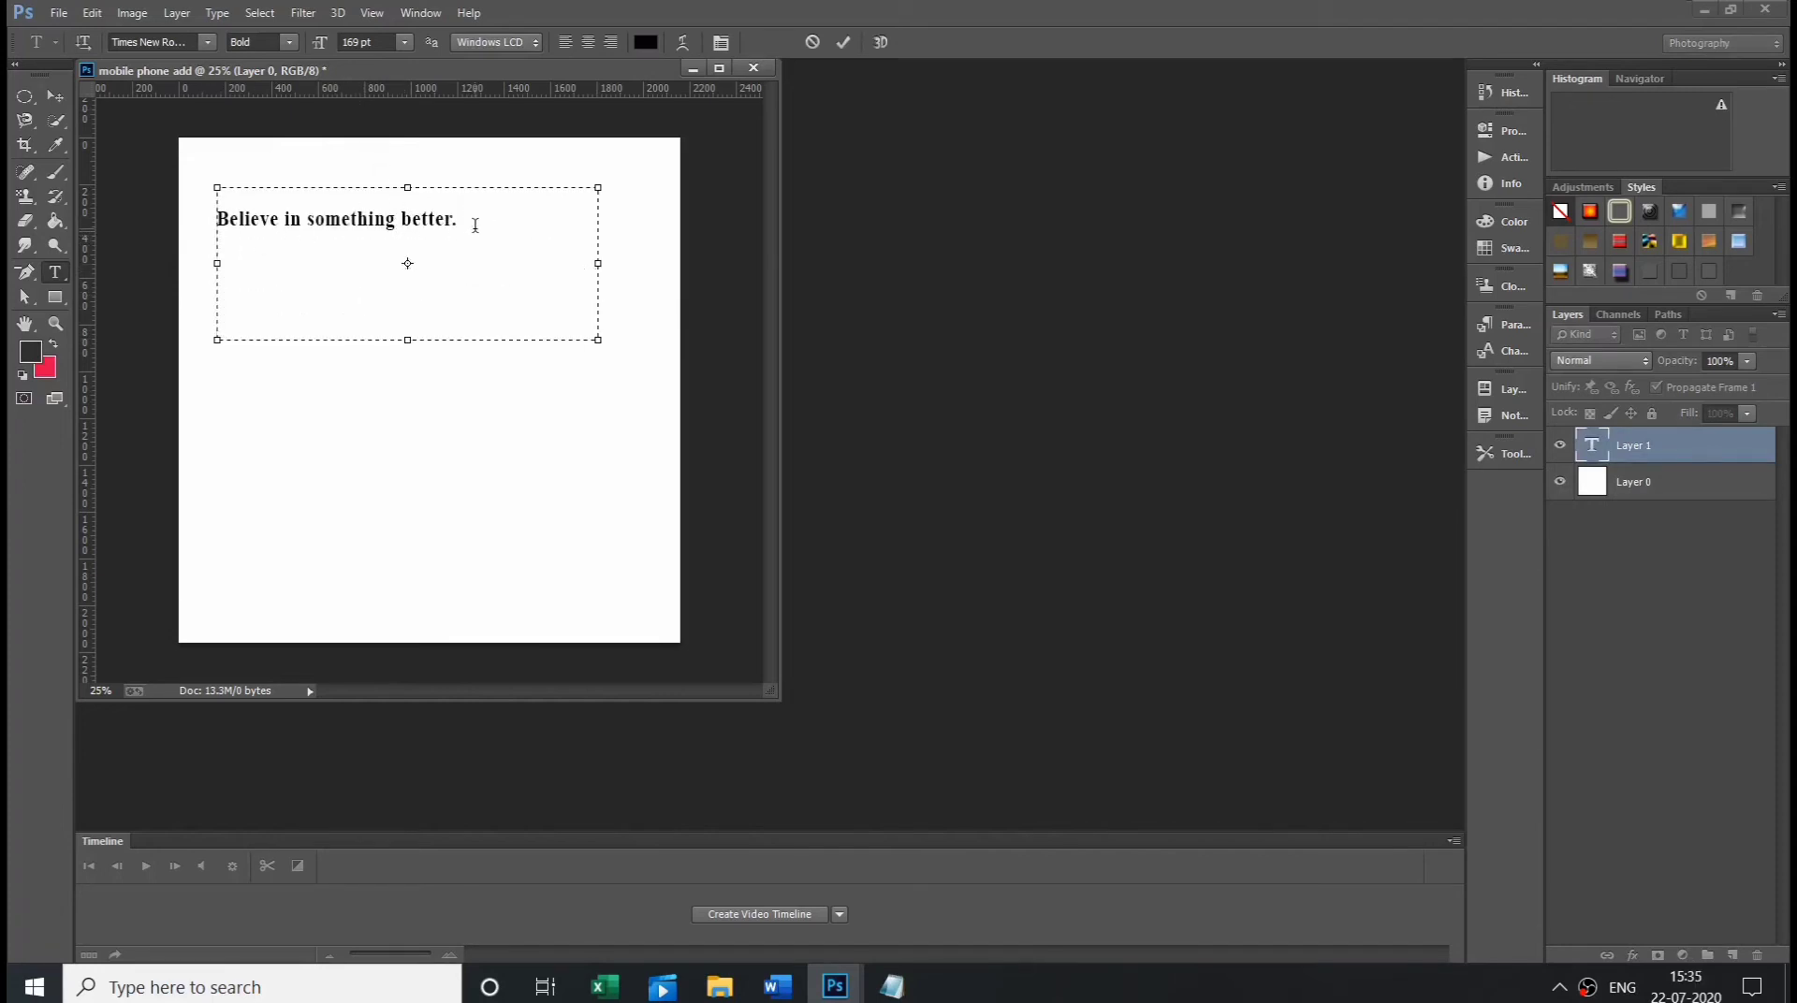
pyautogui.moveTo(475, 226); pyautogui.dragTo(192, 217)
pyautogui.click(289, 42)
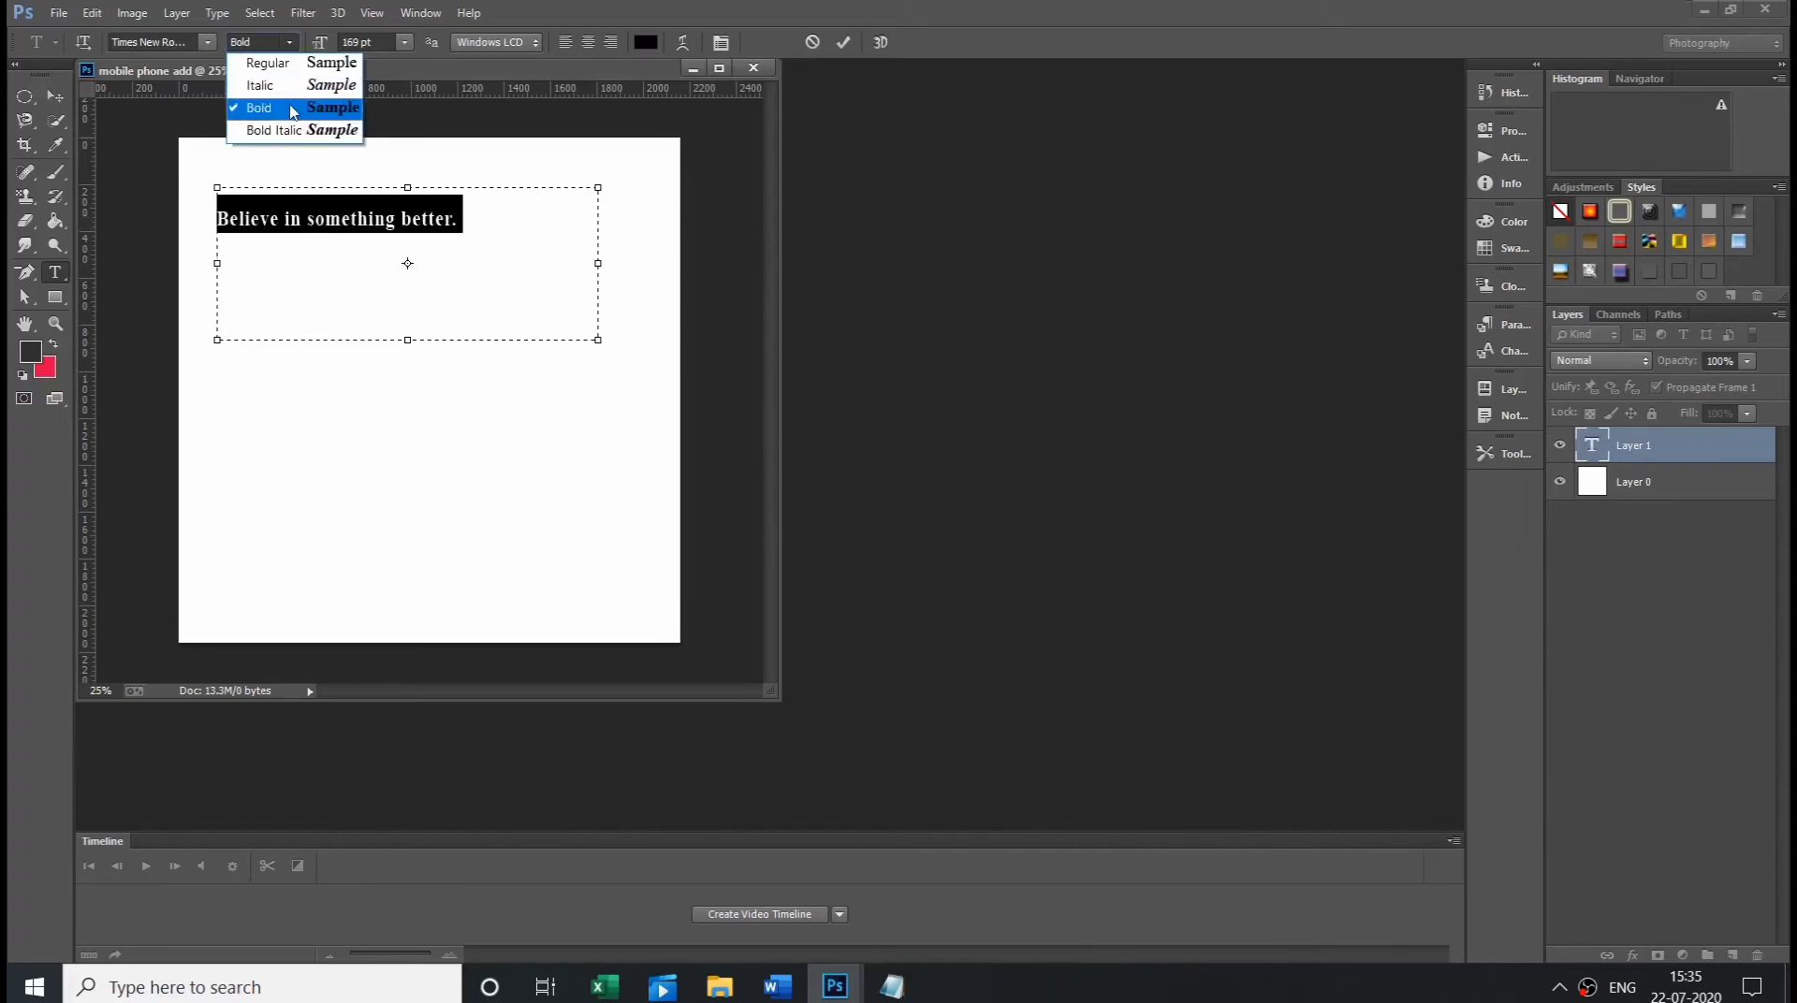
pyautogui.click(248, 108)
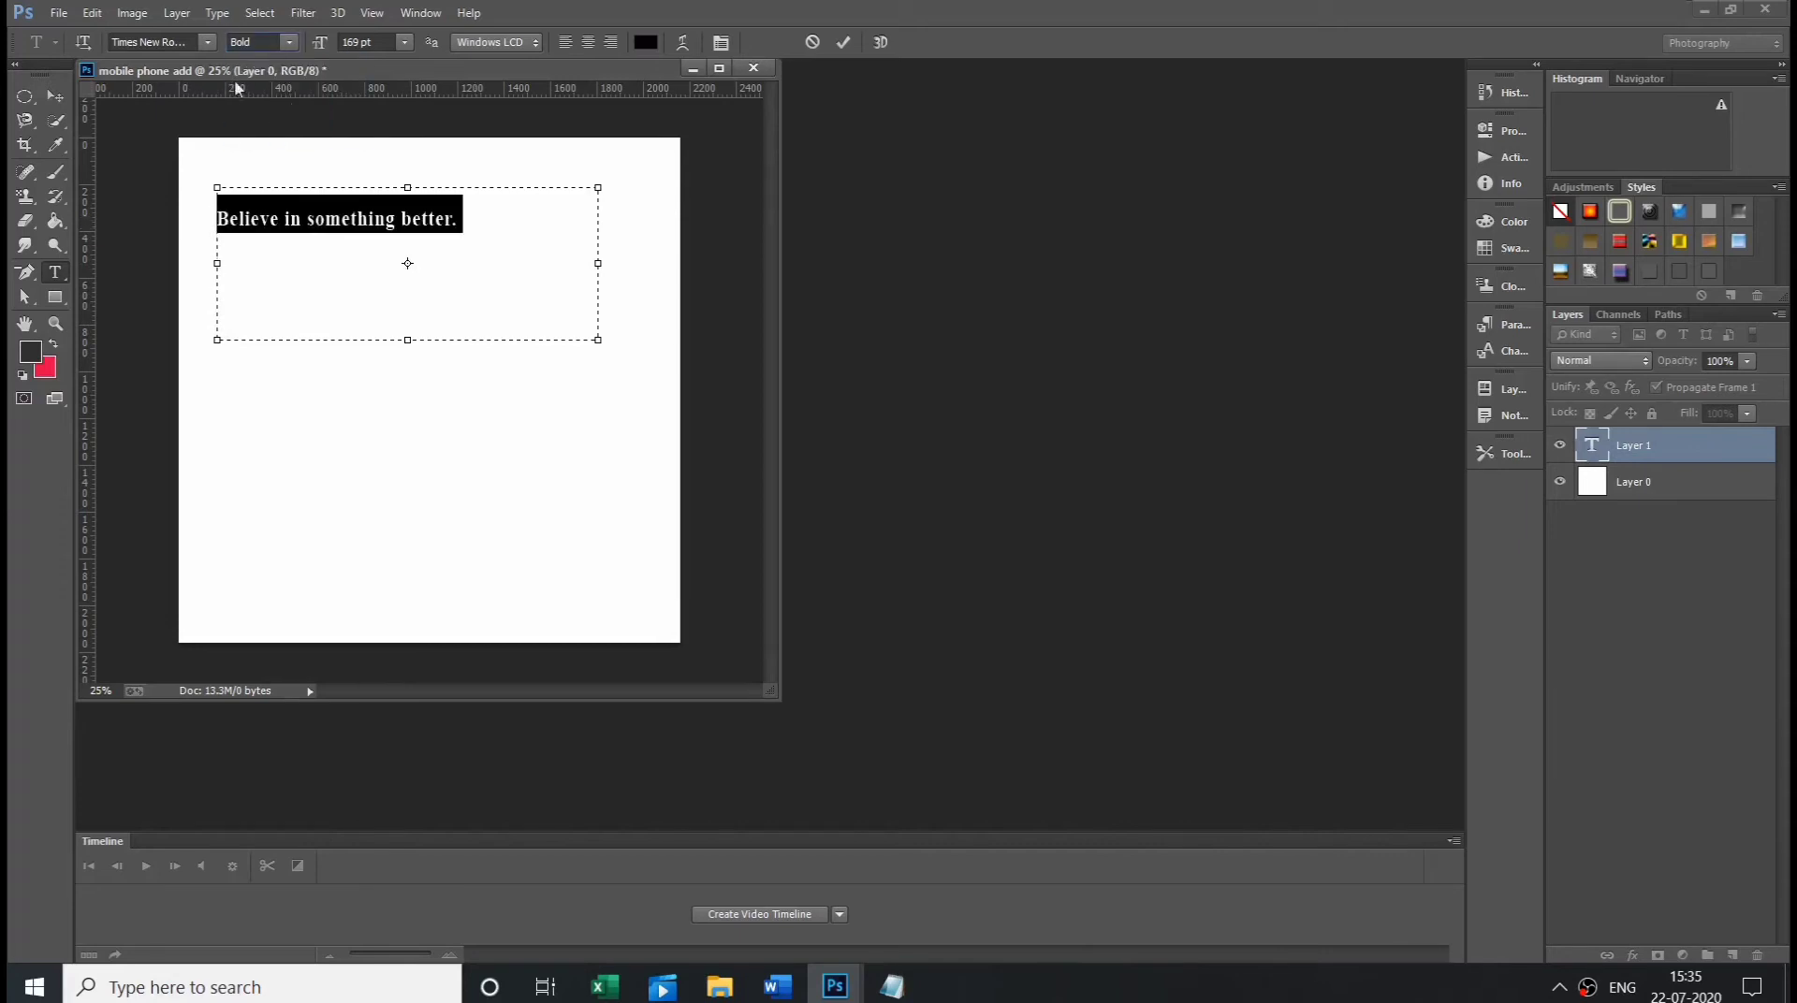
pyautogui.click(607, 138)
pyautogui.moveTo(388, 219); pyautogui.dragTo(415, 234)
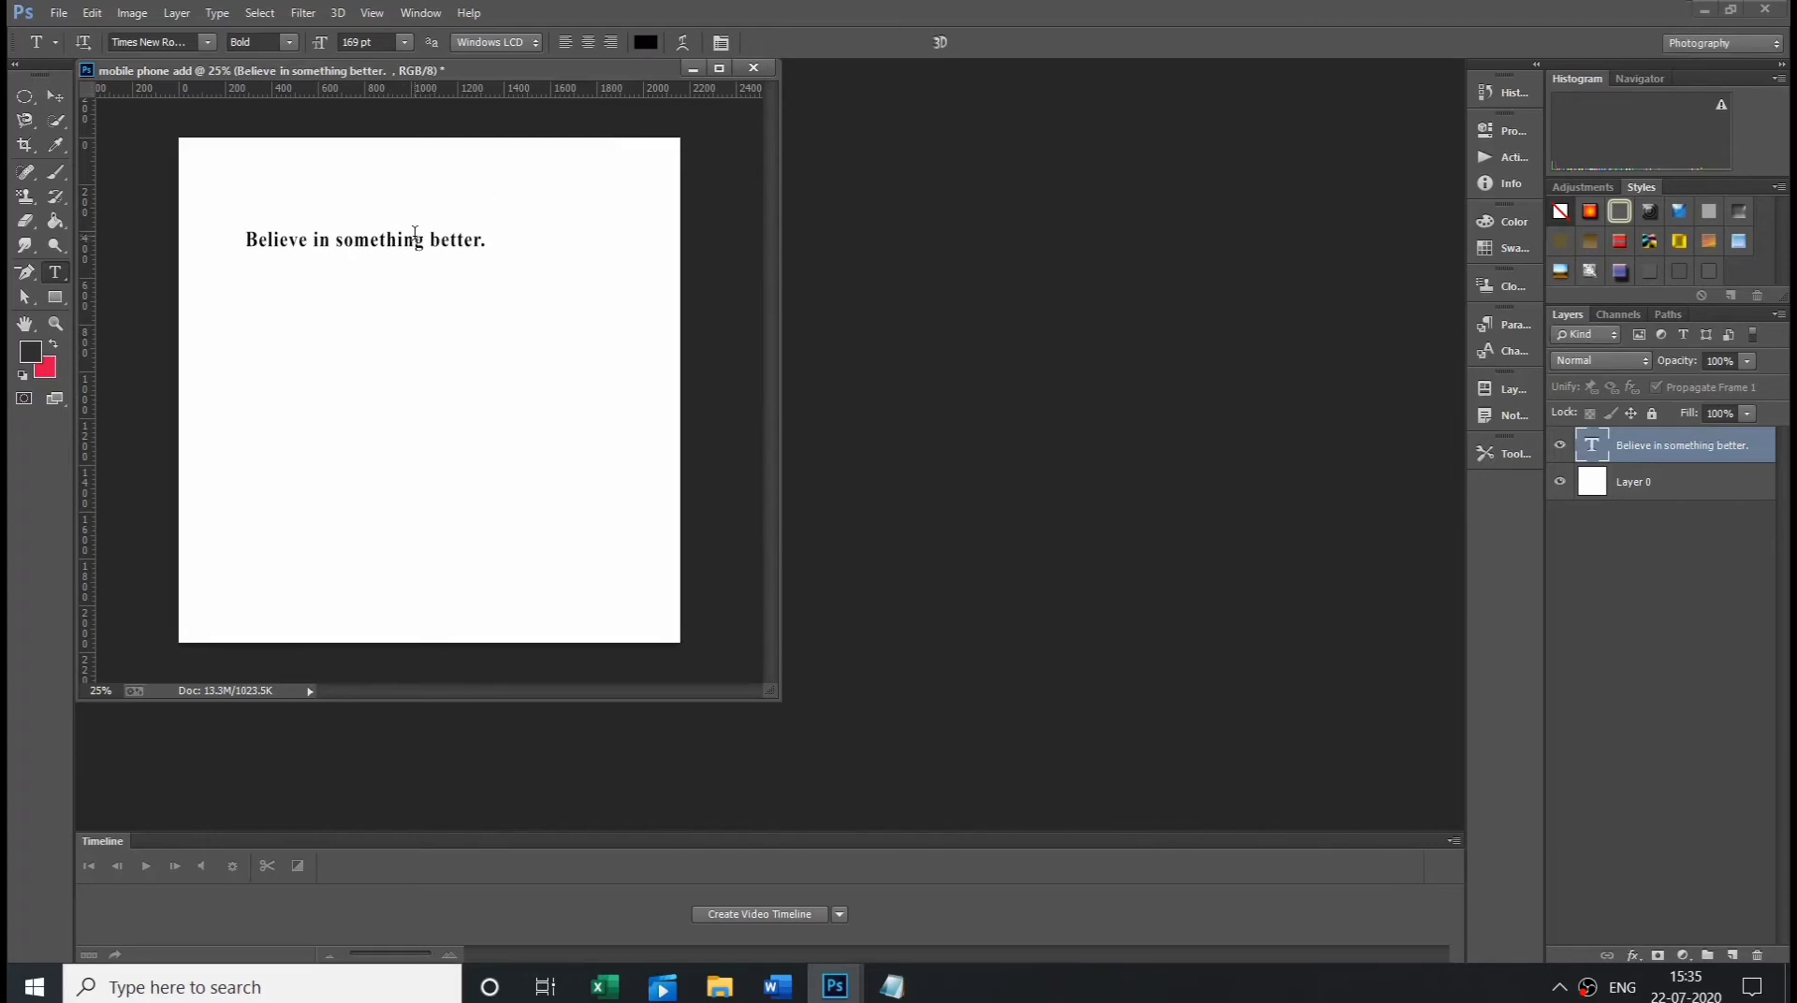
# - Break the headline after 'Believe in' and try the Terminal font on it
pyautogui.click(345, 238)
pyautogui.press('Return')
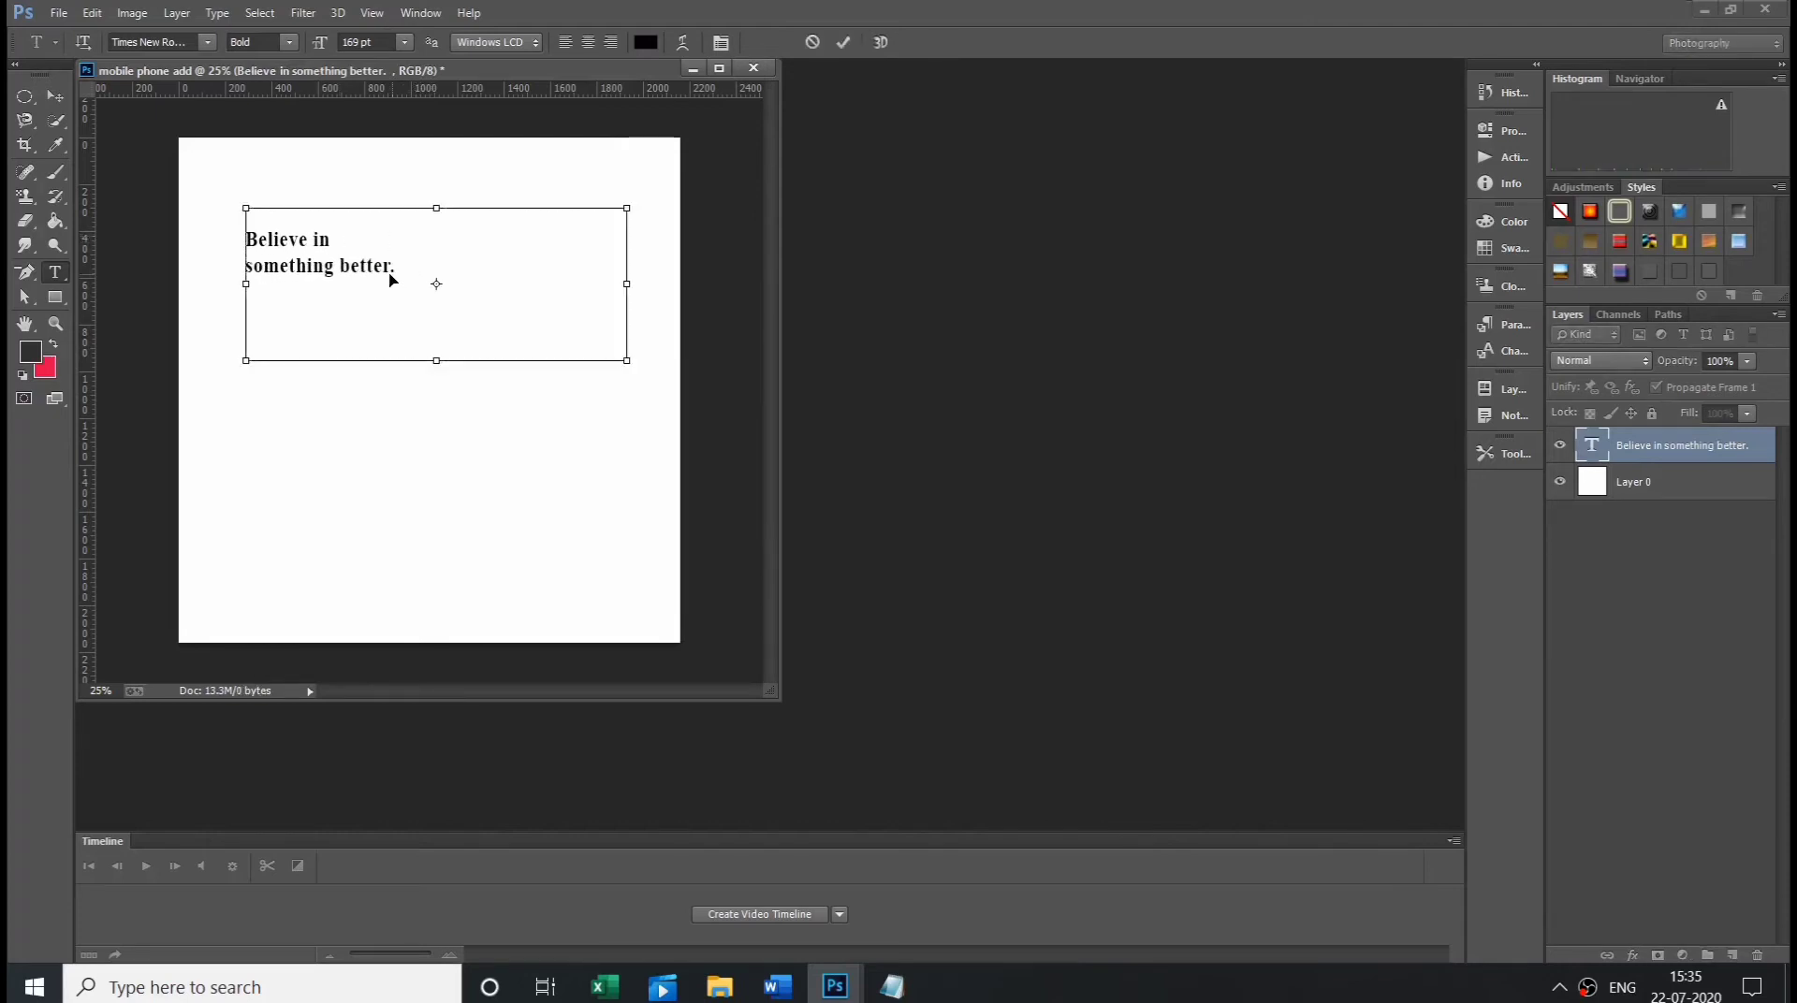
pyautogui.hotkey('ctrl', 'a')
pyautogui.click(210, 44)
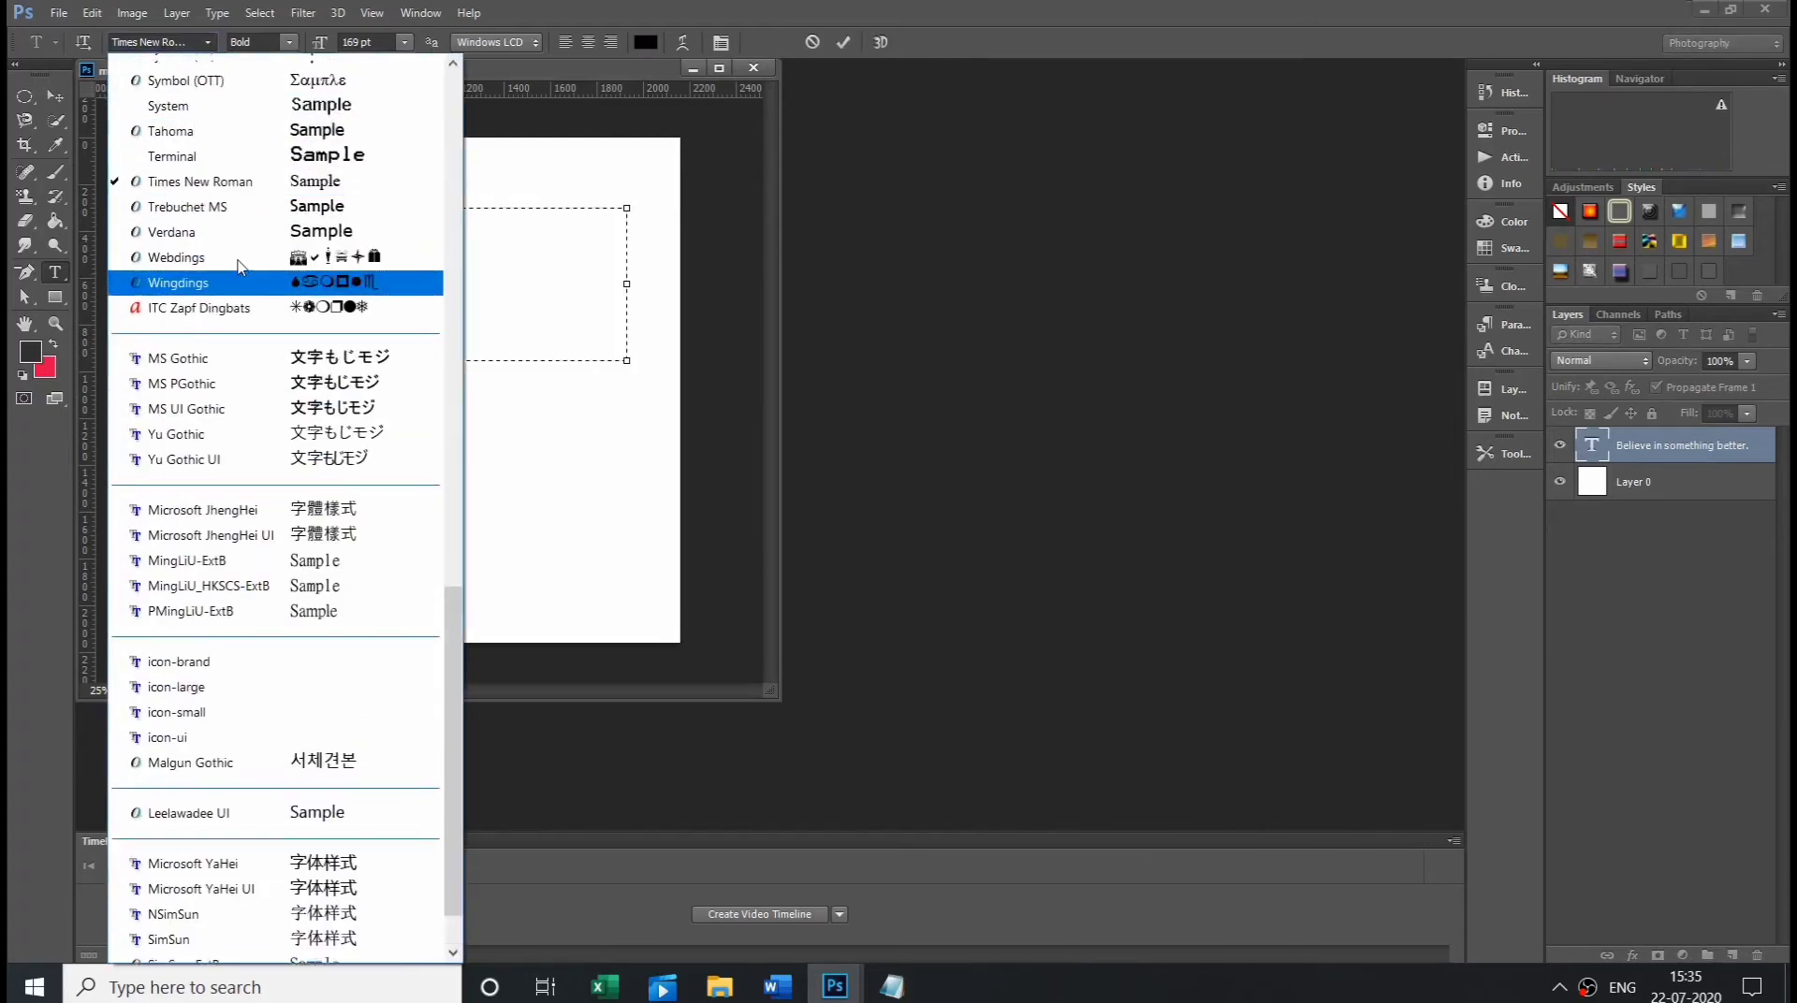
pyautogui.scroll(1, 241, 281)
pyautogui.click(241, 217)
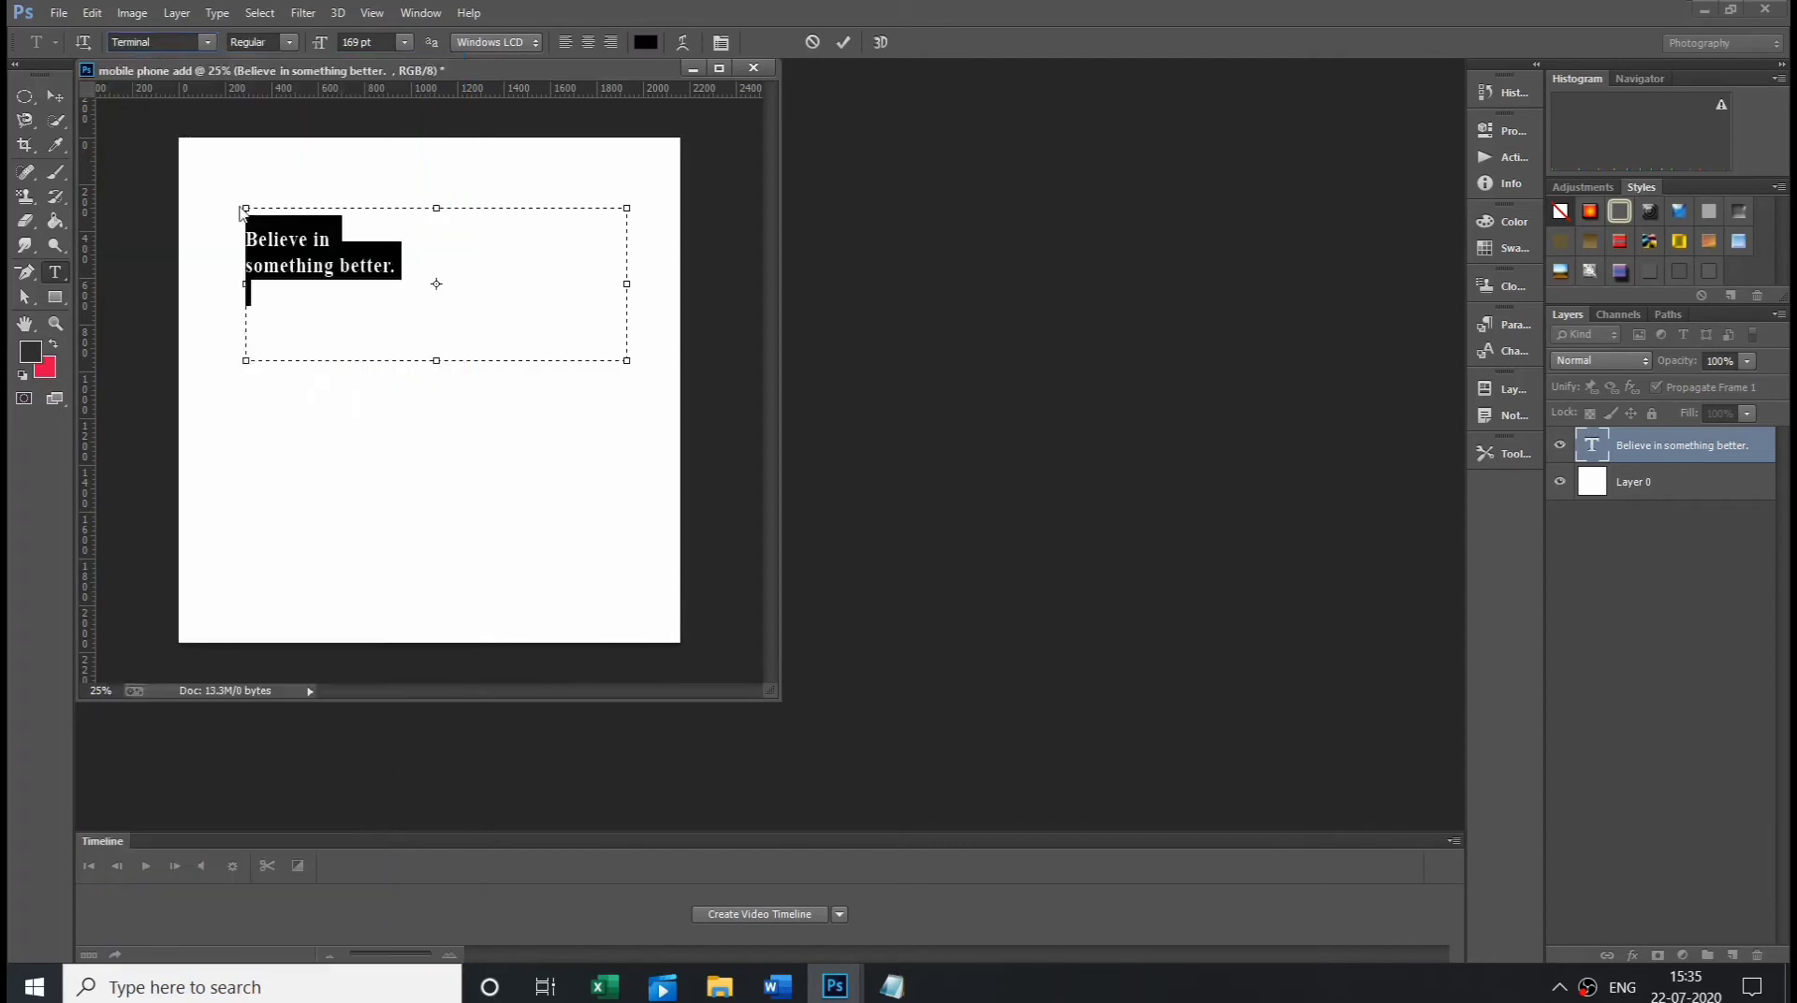
# - Switch the headline to Verdana Bold and commit it
pyautogui.click(209, 42)
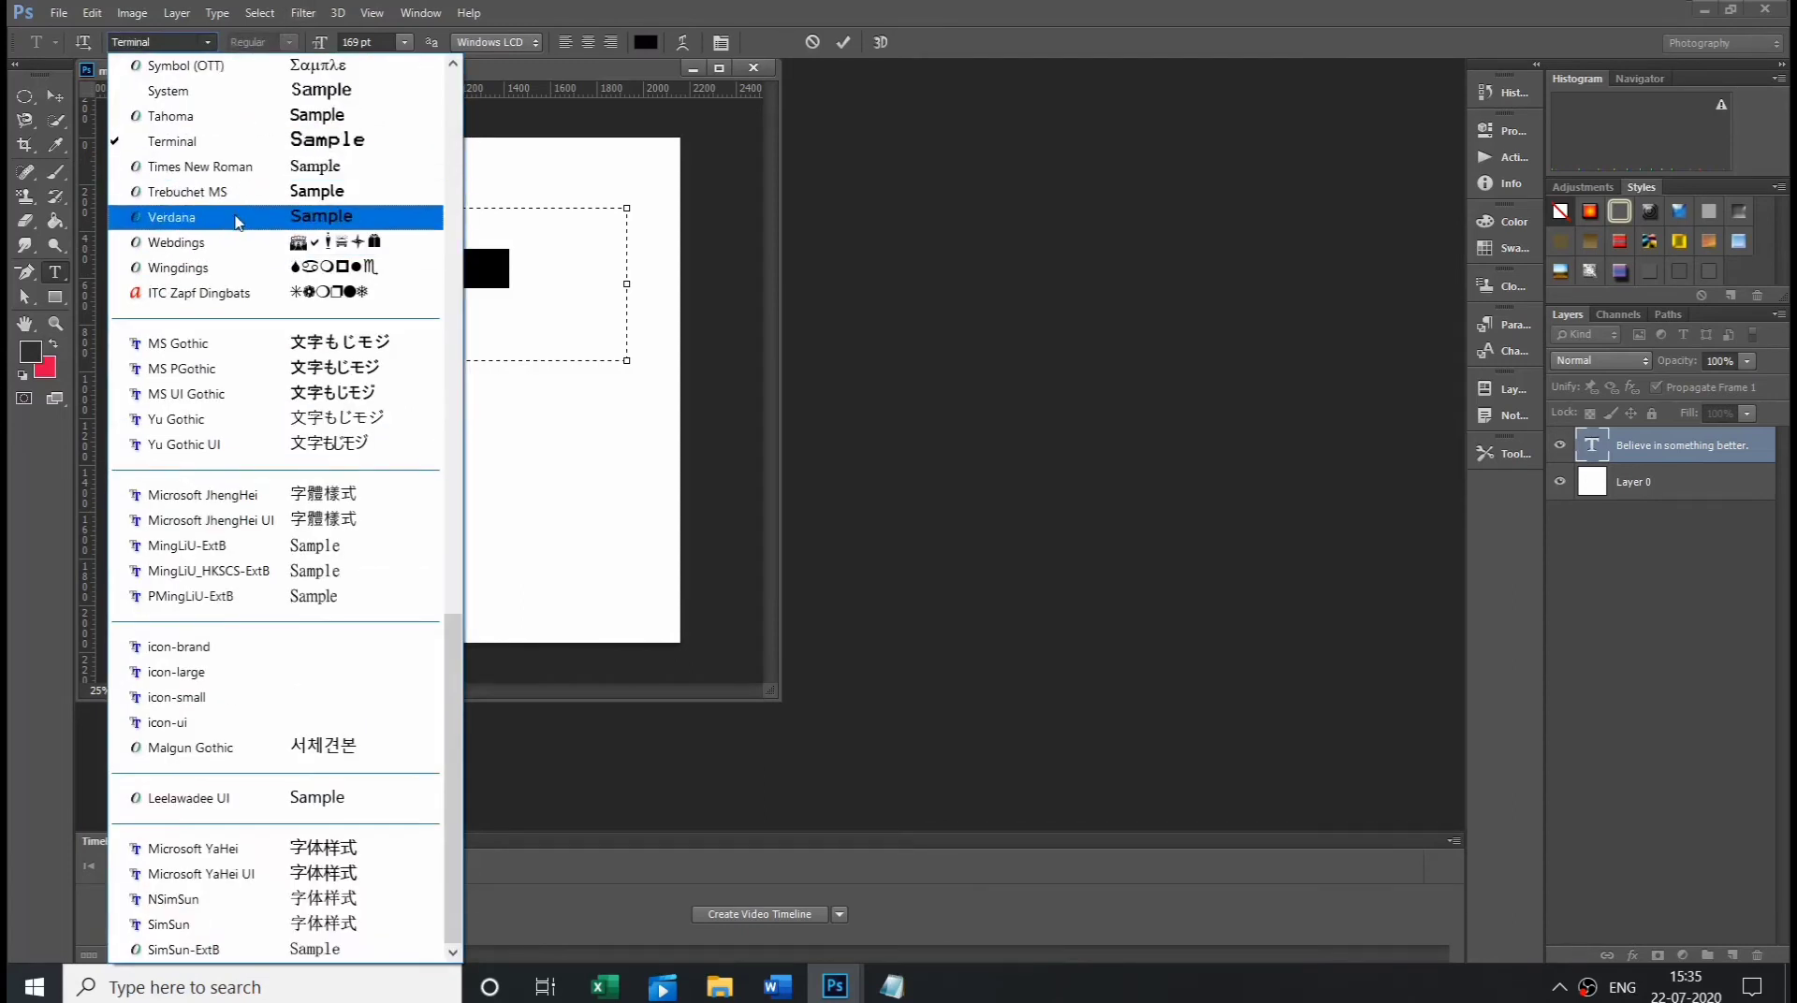
pyautogui.click(234, 216)
pyautogui.click(287, 42)
pyautogui.click(271, 106)
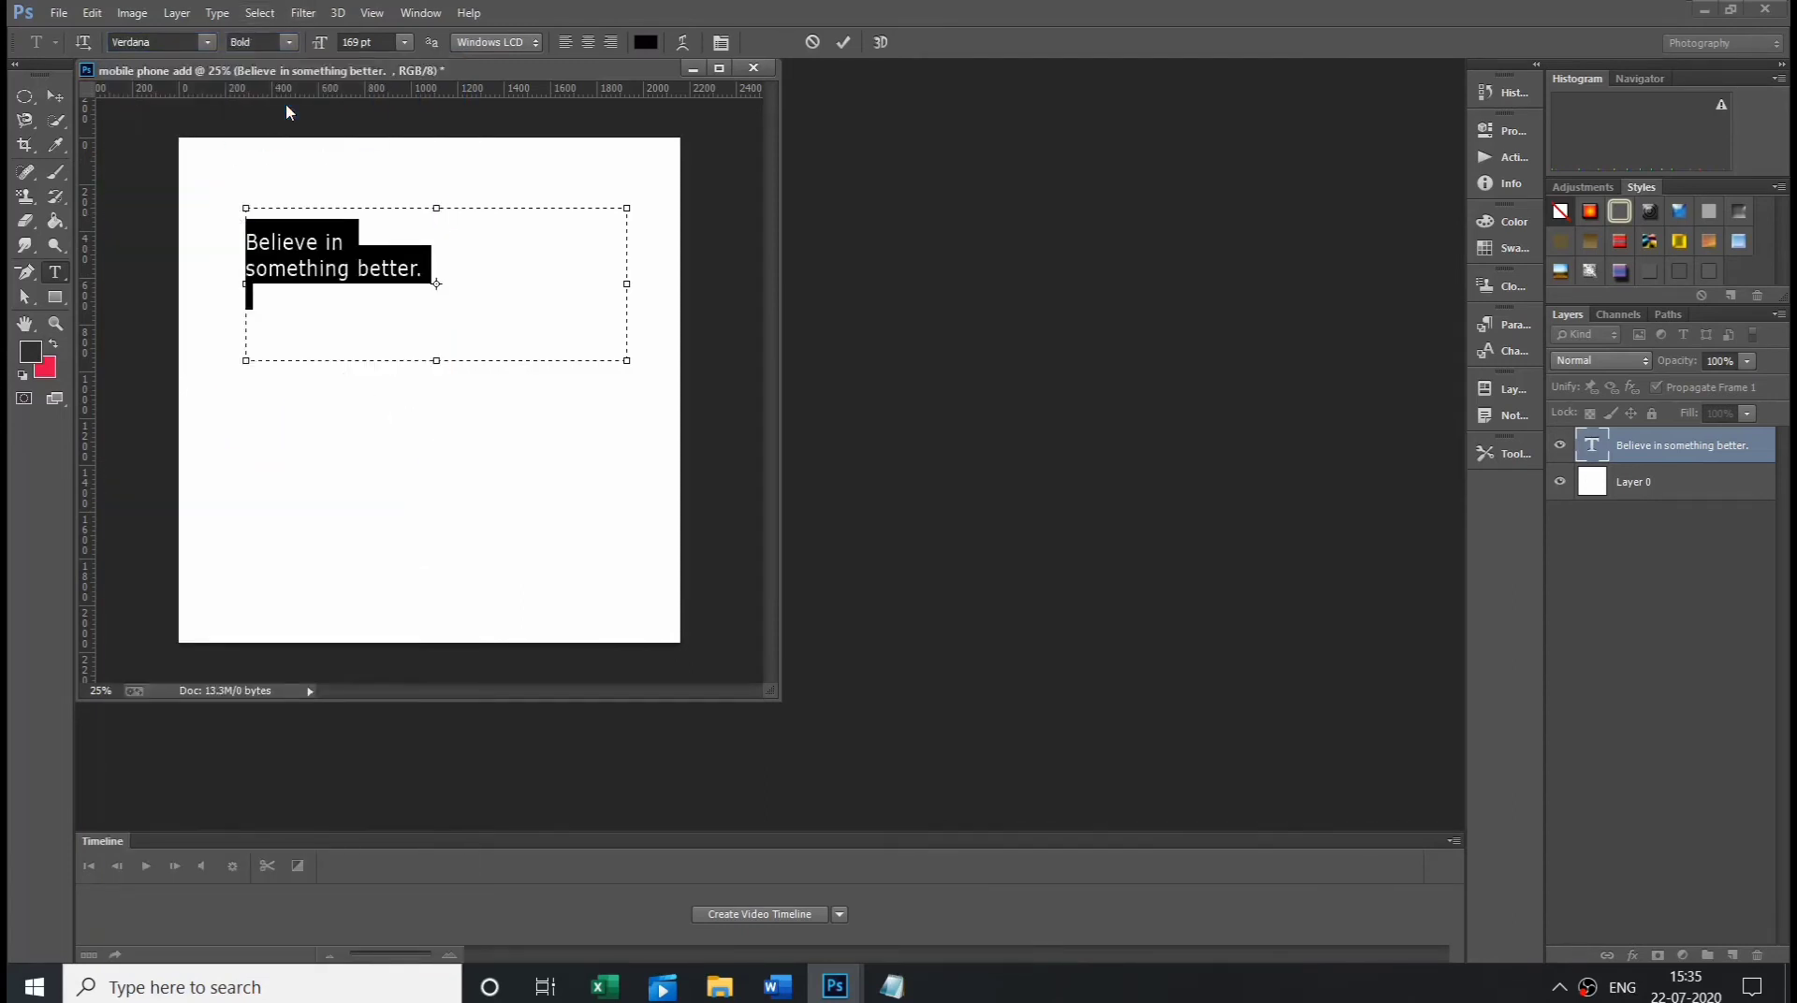
pyautogui.click(513, 265)
pyautogui.hotkey('ctrl', 'Return')
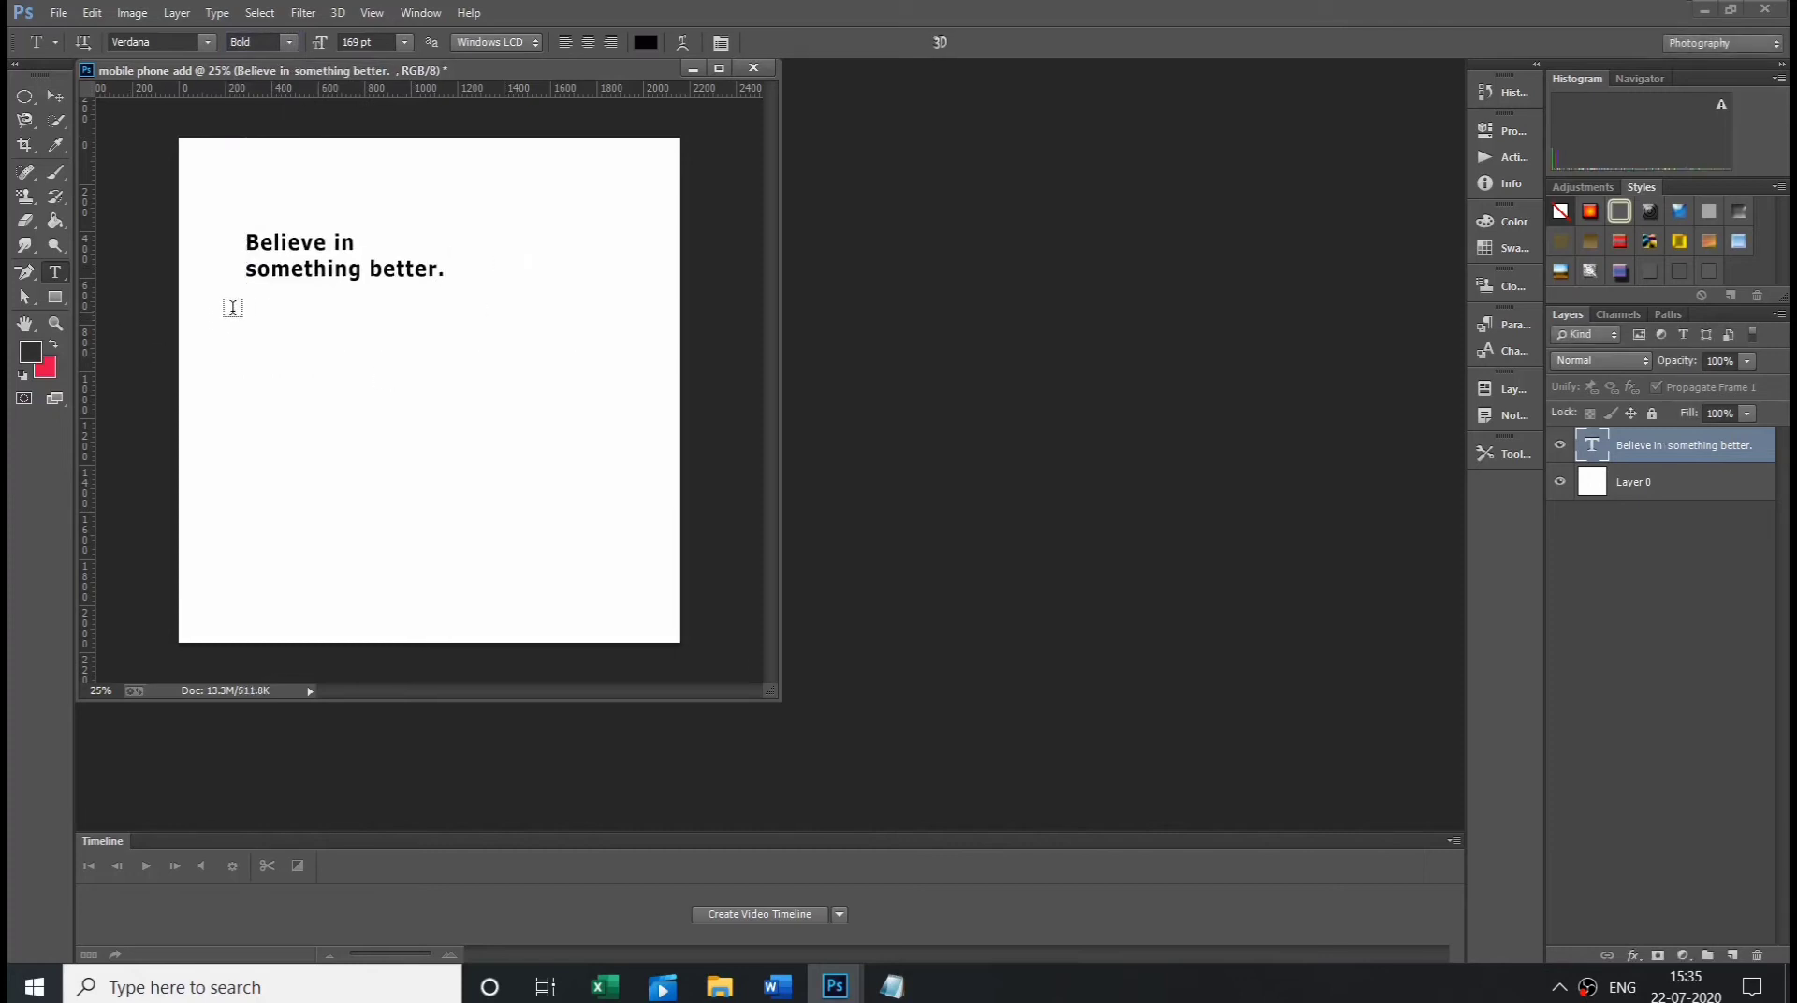
# - Paste the ad text into a text box, trim the repeated headline, then discard the attempt
pyautogui.moveTo(238, 313); pyautogui.dragTo(539, 445)
pyautogui.hotkey('ctrl', 'v')
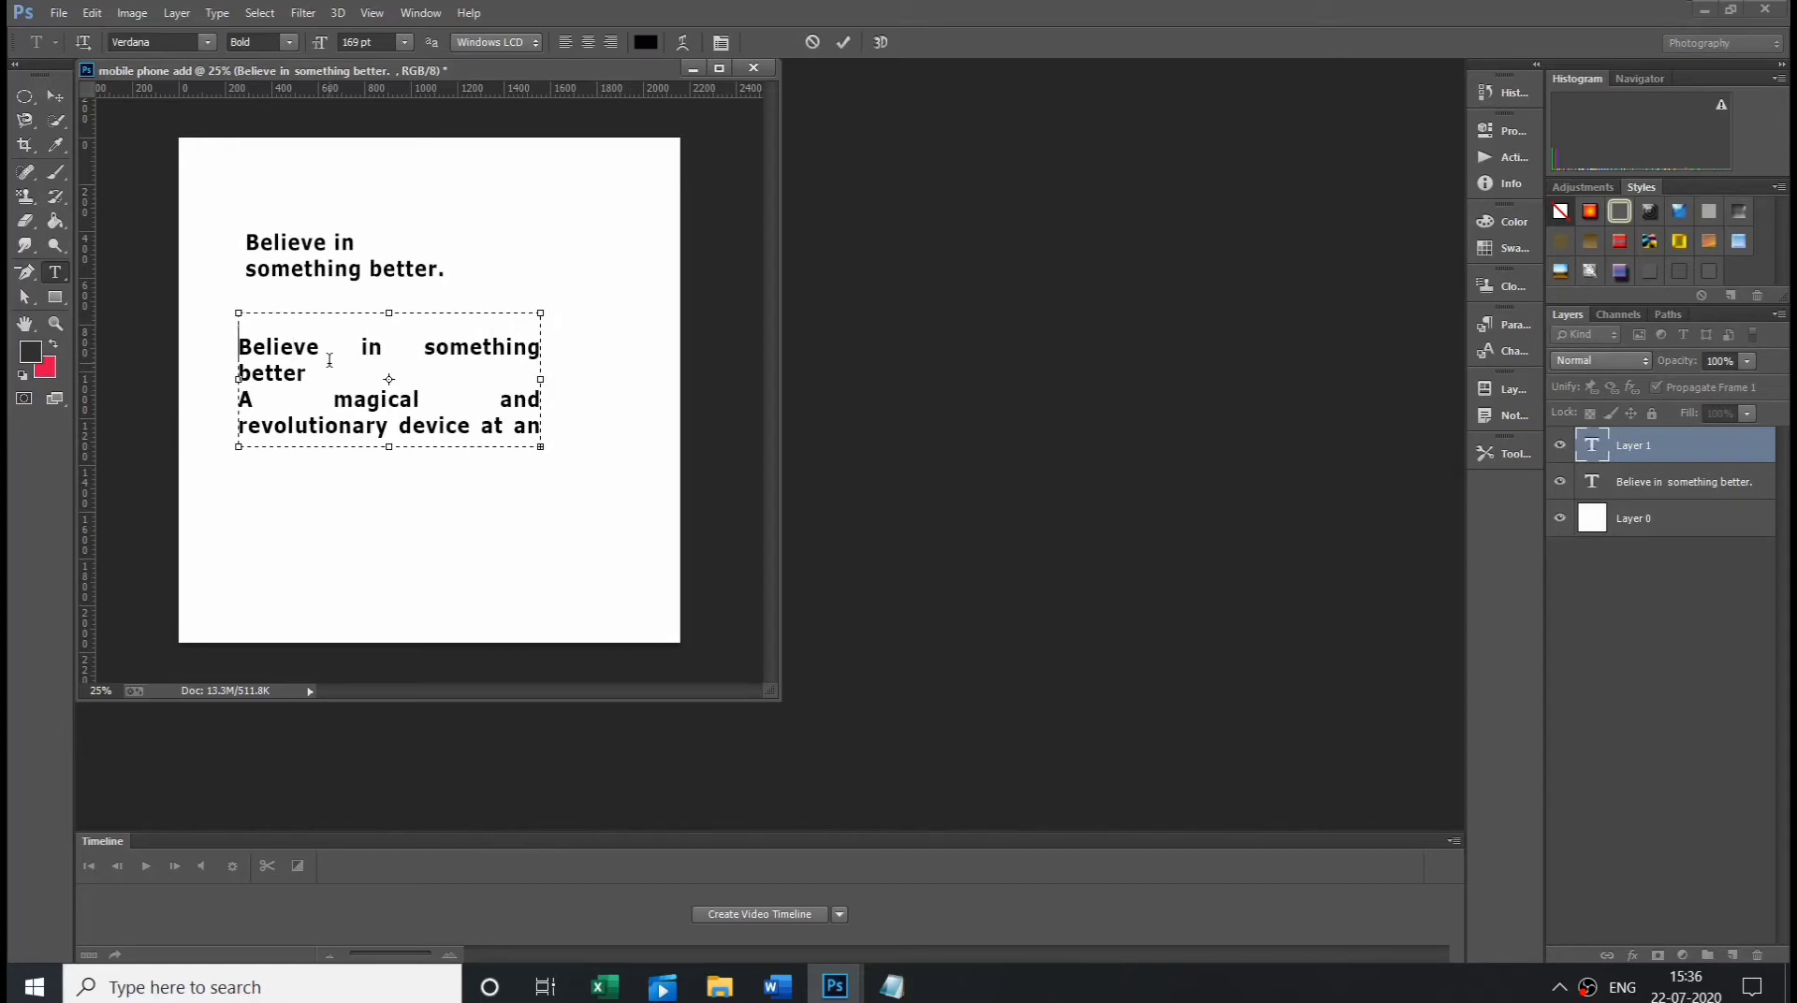
pyautogui.hotkey('shift', 'Down')
pyautogui.hotkey('shift', 'End')
pyautogui.press('Delete')
pyautogui.press('BackSpace')
pyautogui.press('BackSpace')
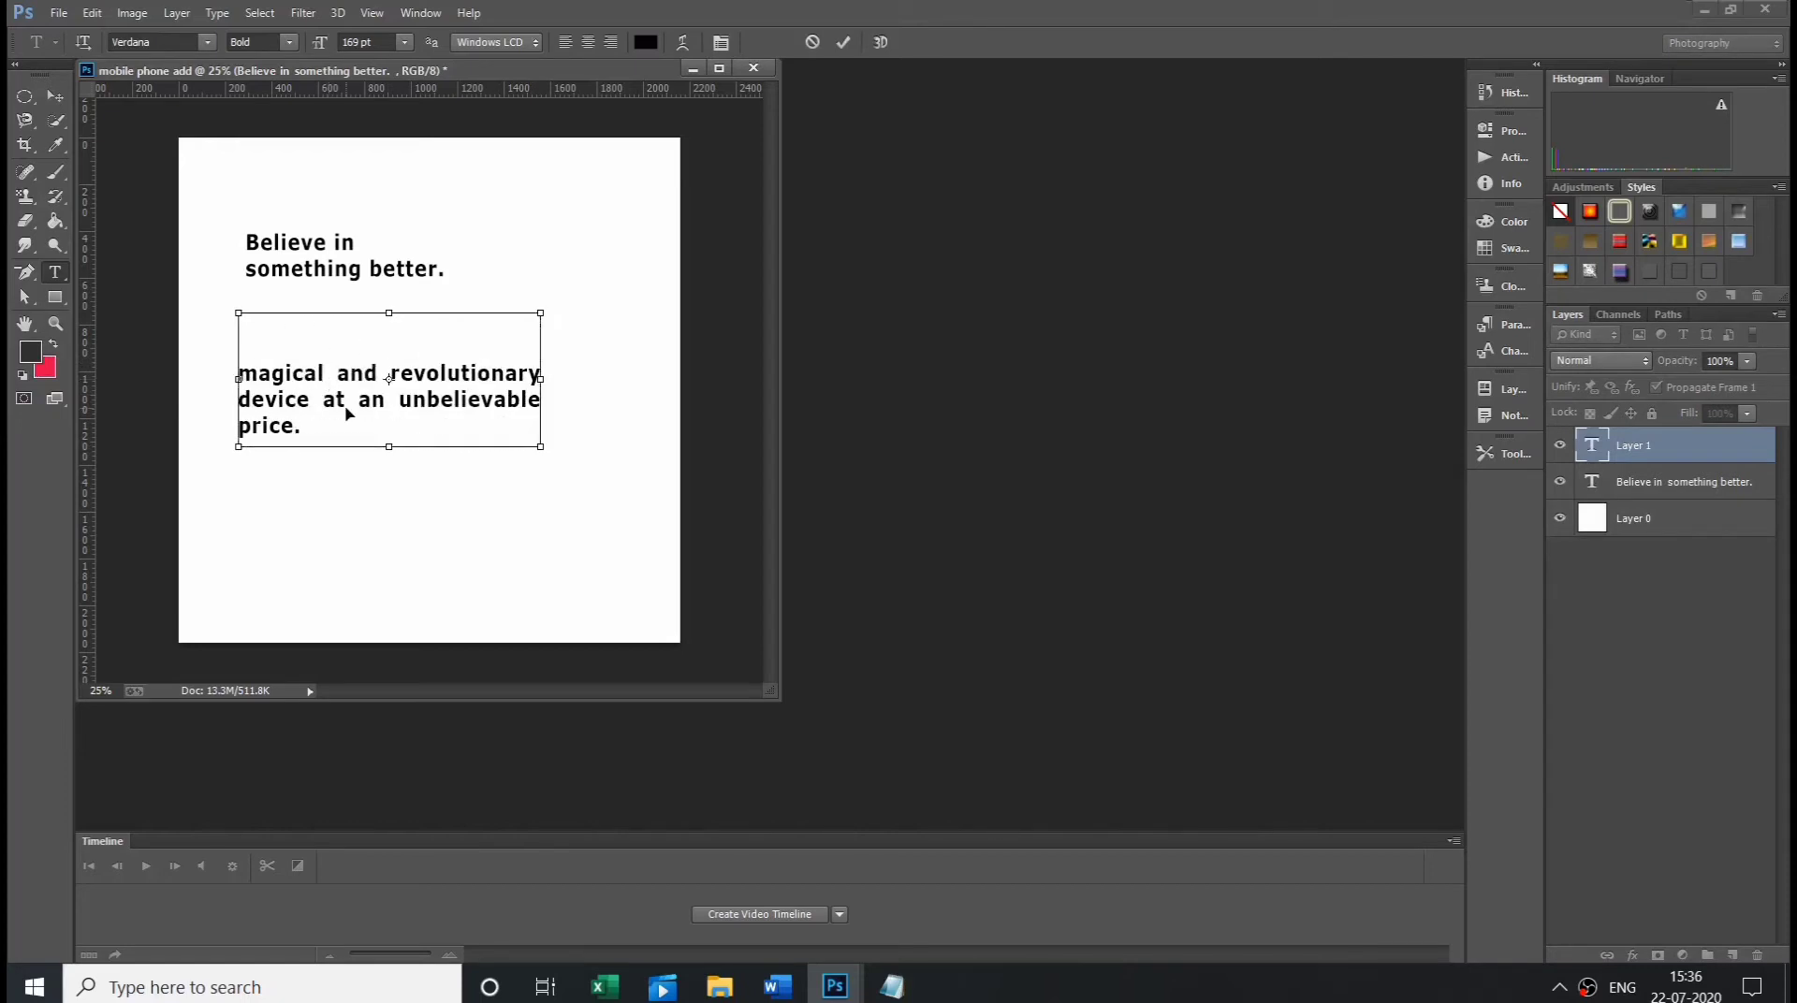
pyautogui.press('Escape')
# - Paste the subline into a paragraph box below the headline and enlarge it from 30 pt upward
pyautogui.moveTo(246, 339); pyautogui.dragTo(604, 493)
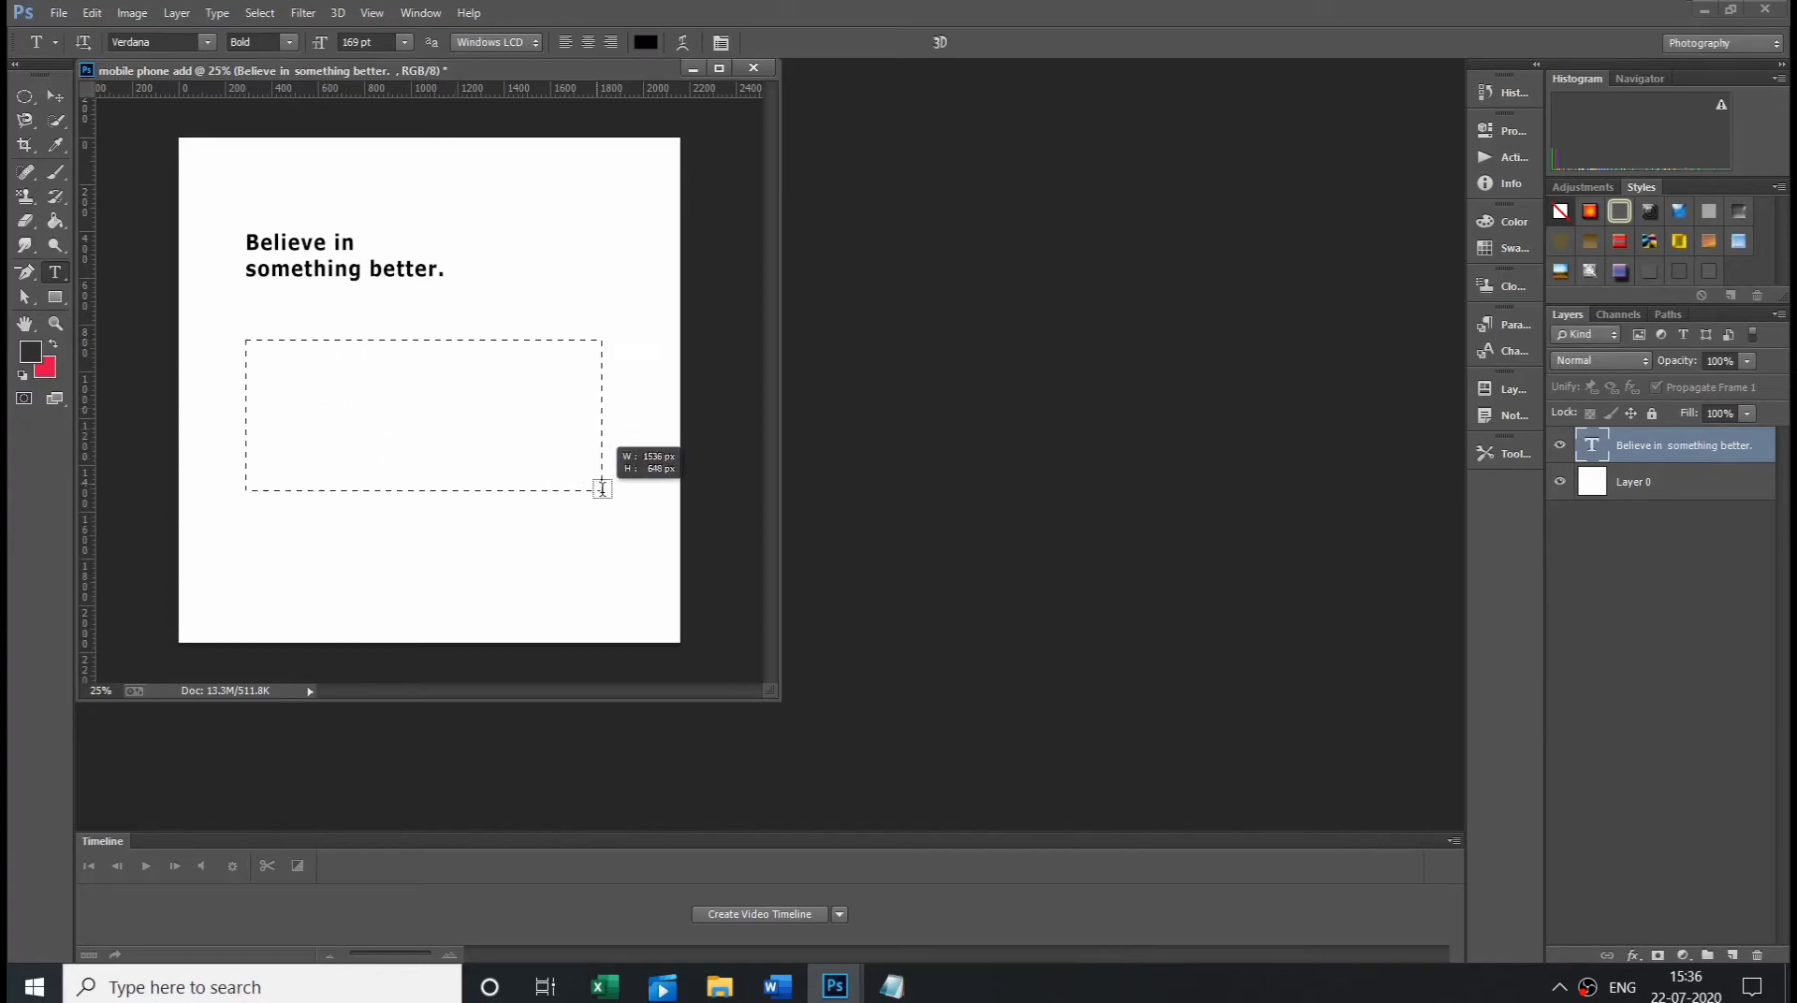
pyautogui.click(405, 43)
pyautogui.click(398, 298)
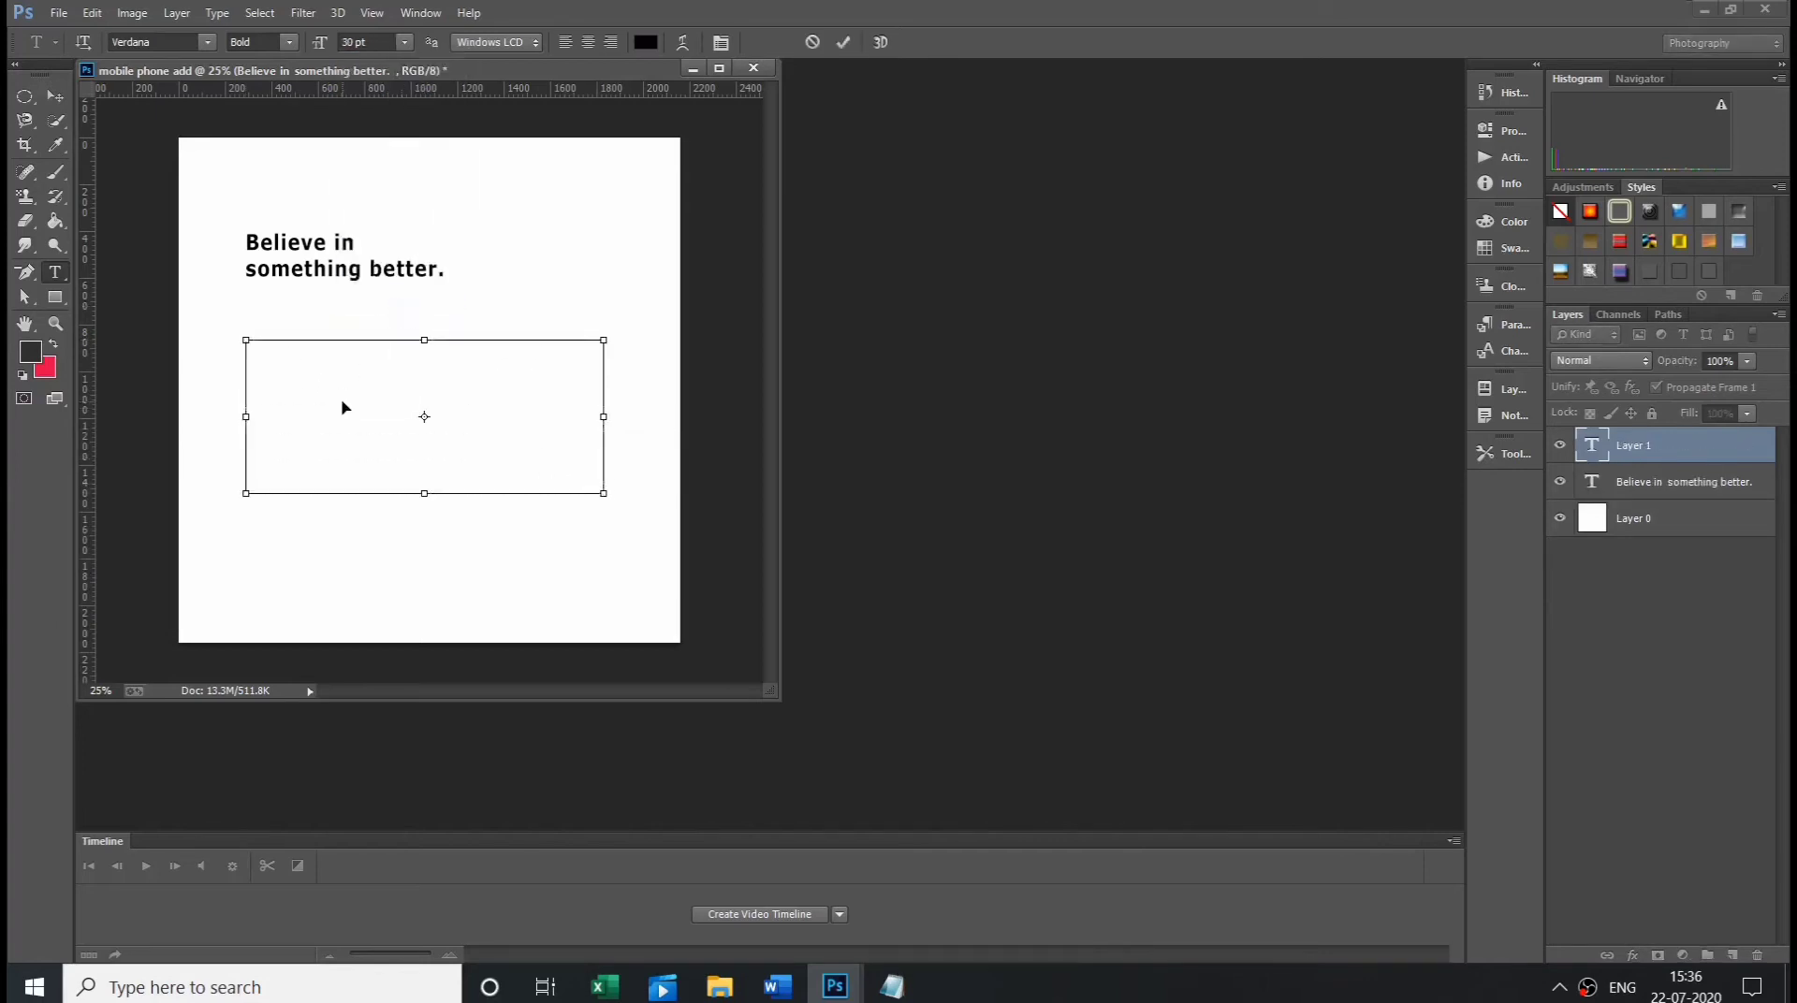
pyautogui.hotkey('ctrl', 'v')
pyautogui.moveTo(309, 345); pyautogui.dragTo(241, 353)
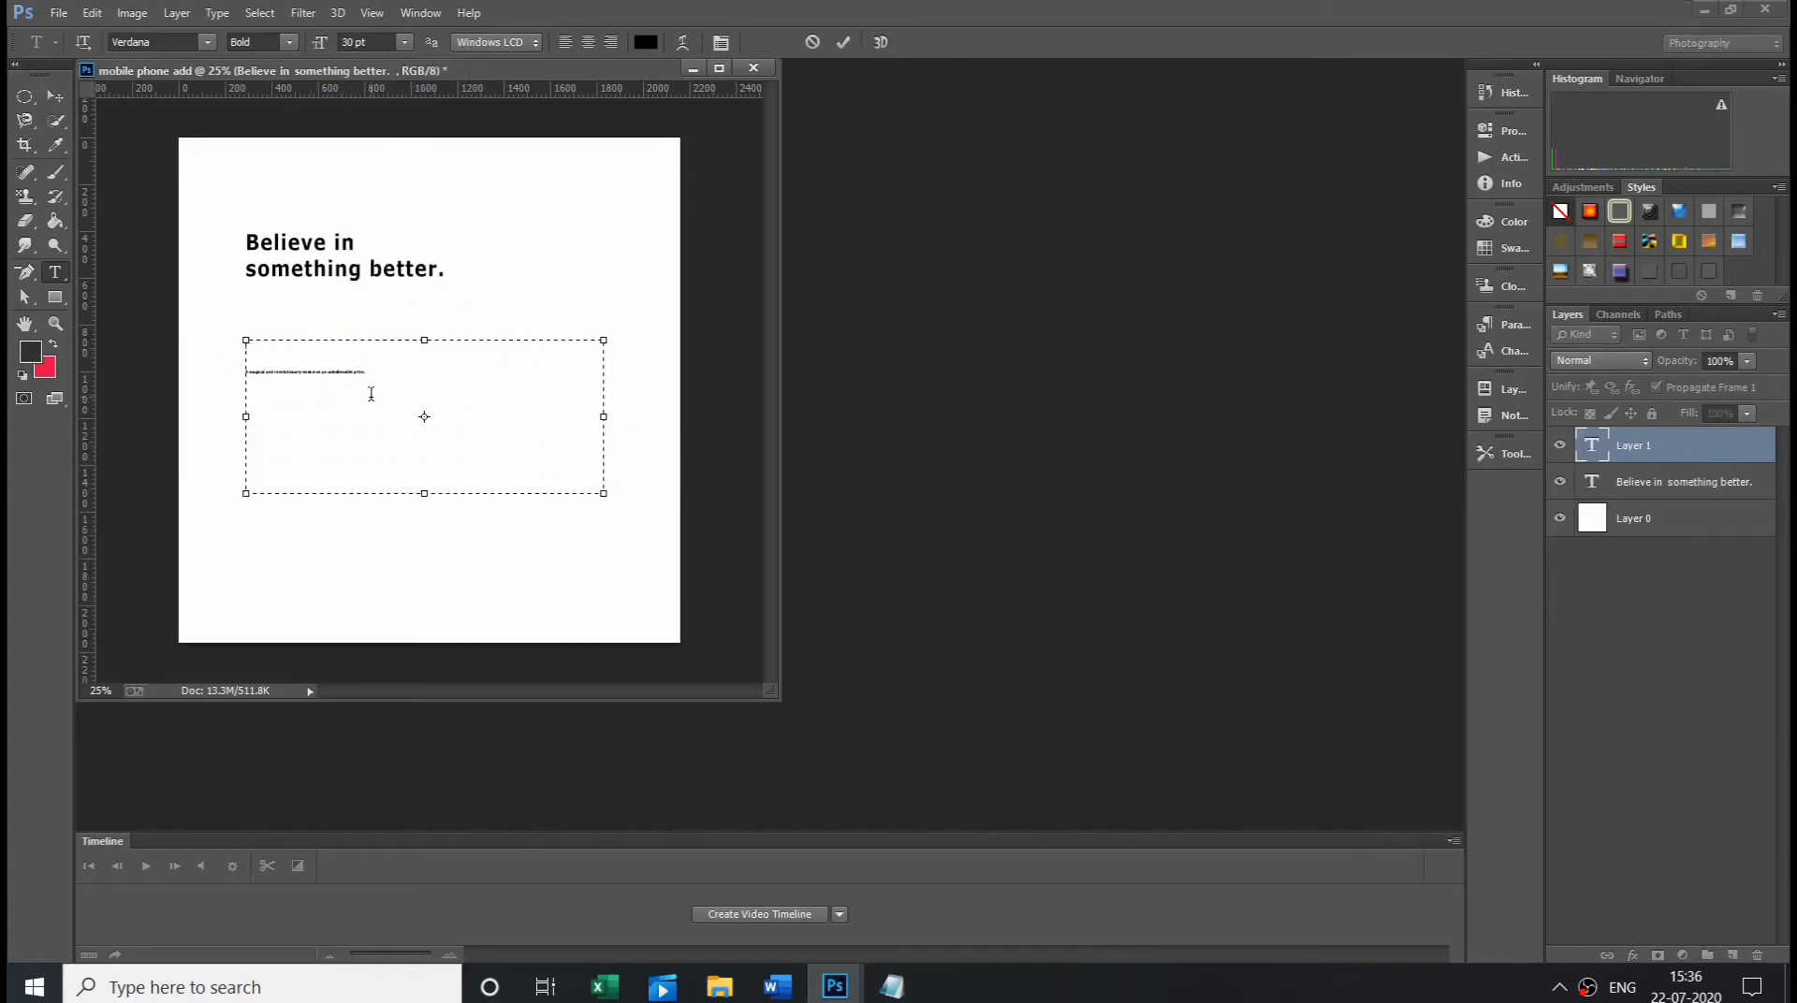
pyautogui.moveTo(371, 393); pyautogui.dragTo(217, 376)
pyautogui.click(404, 42)
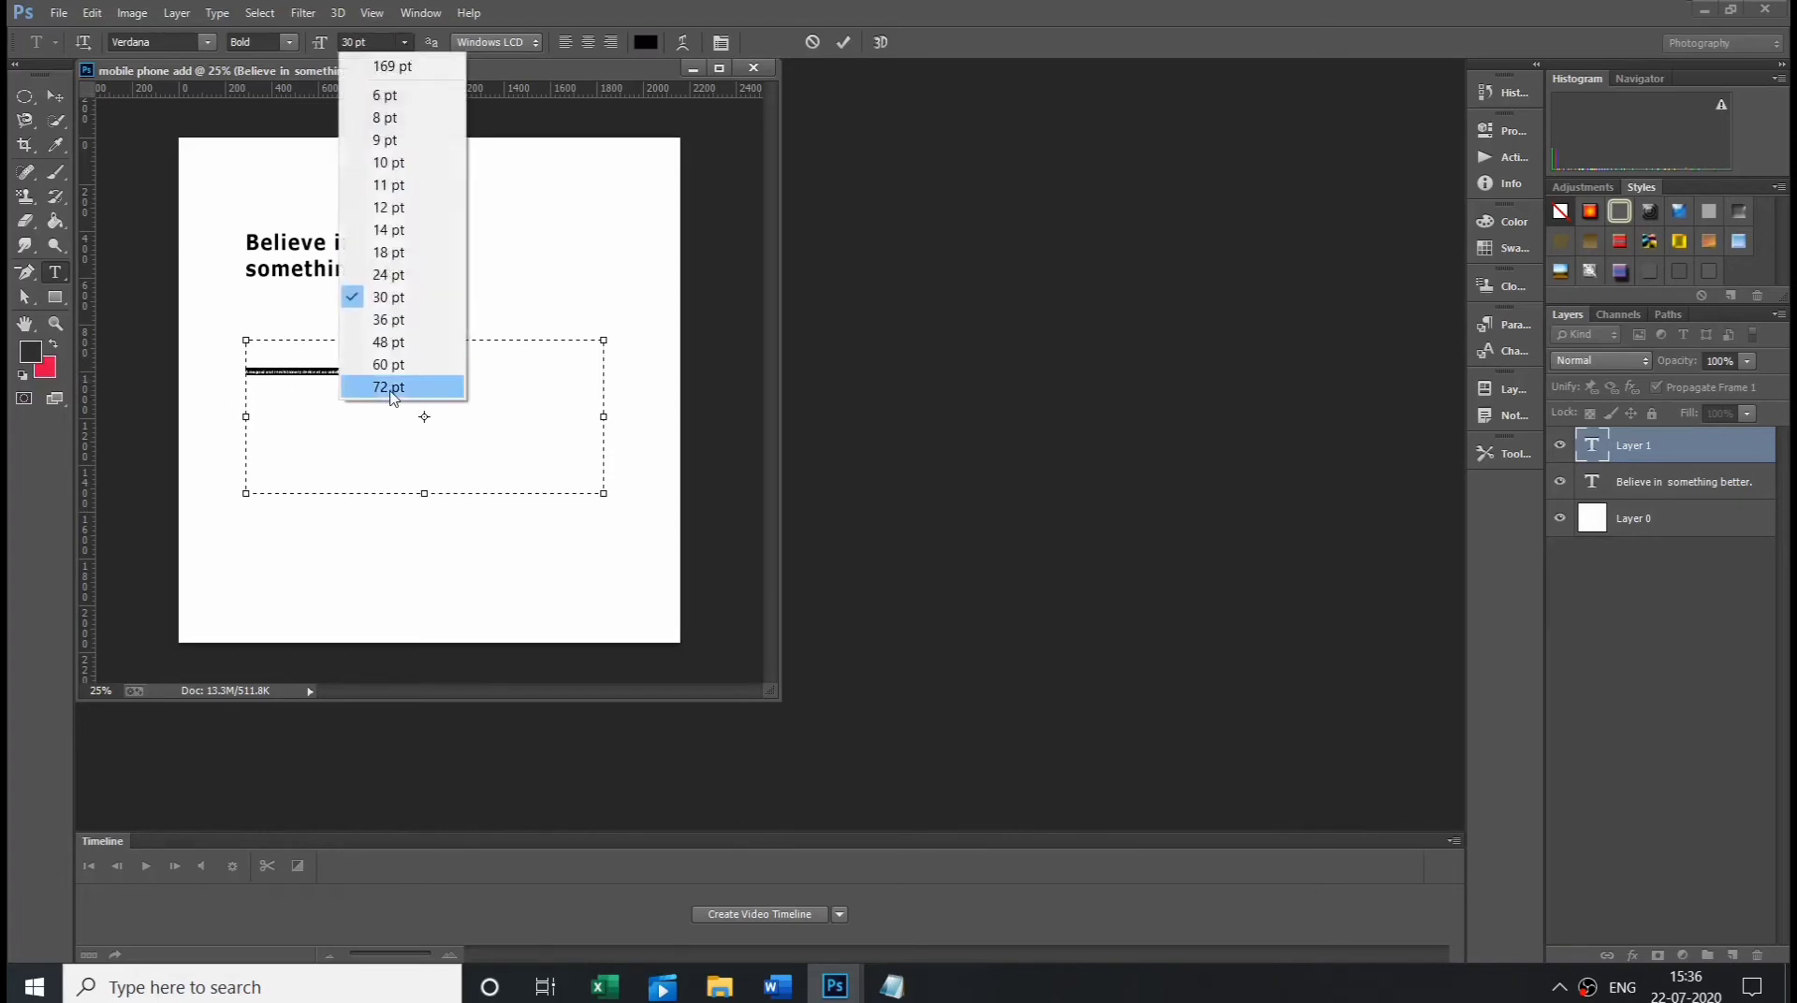
pyautogui.click(421, 385)
pyautogui.click(355, 41)
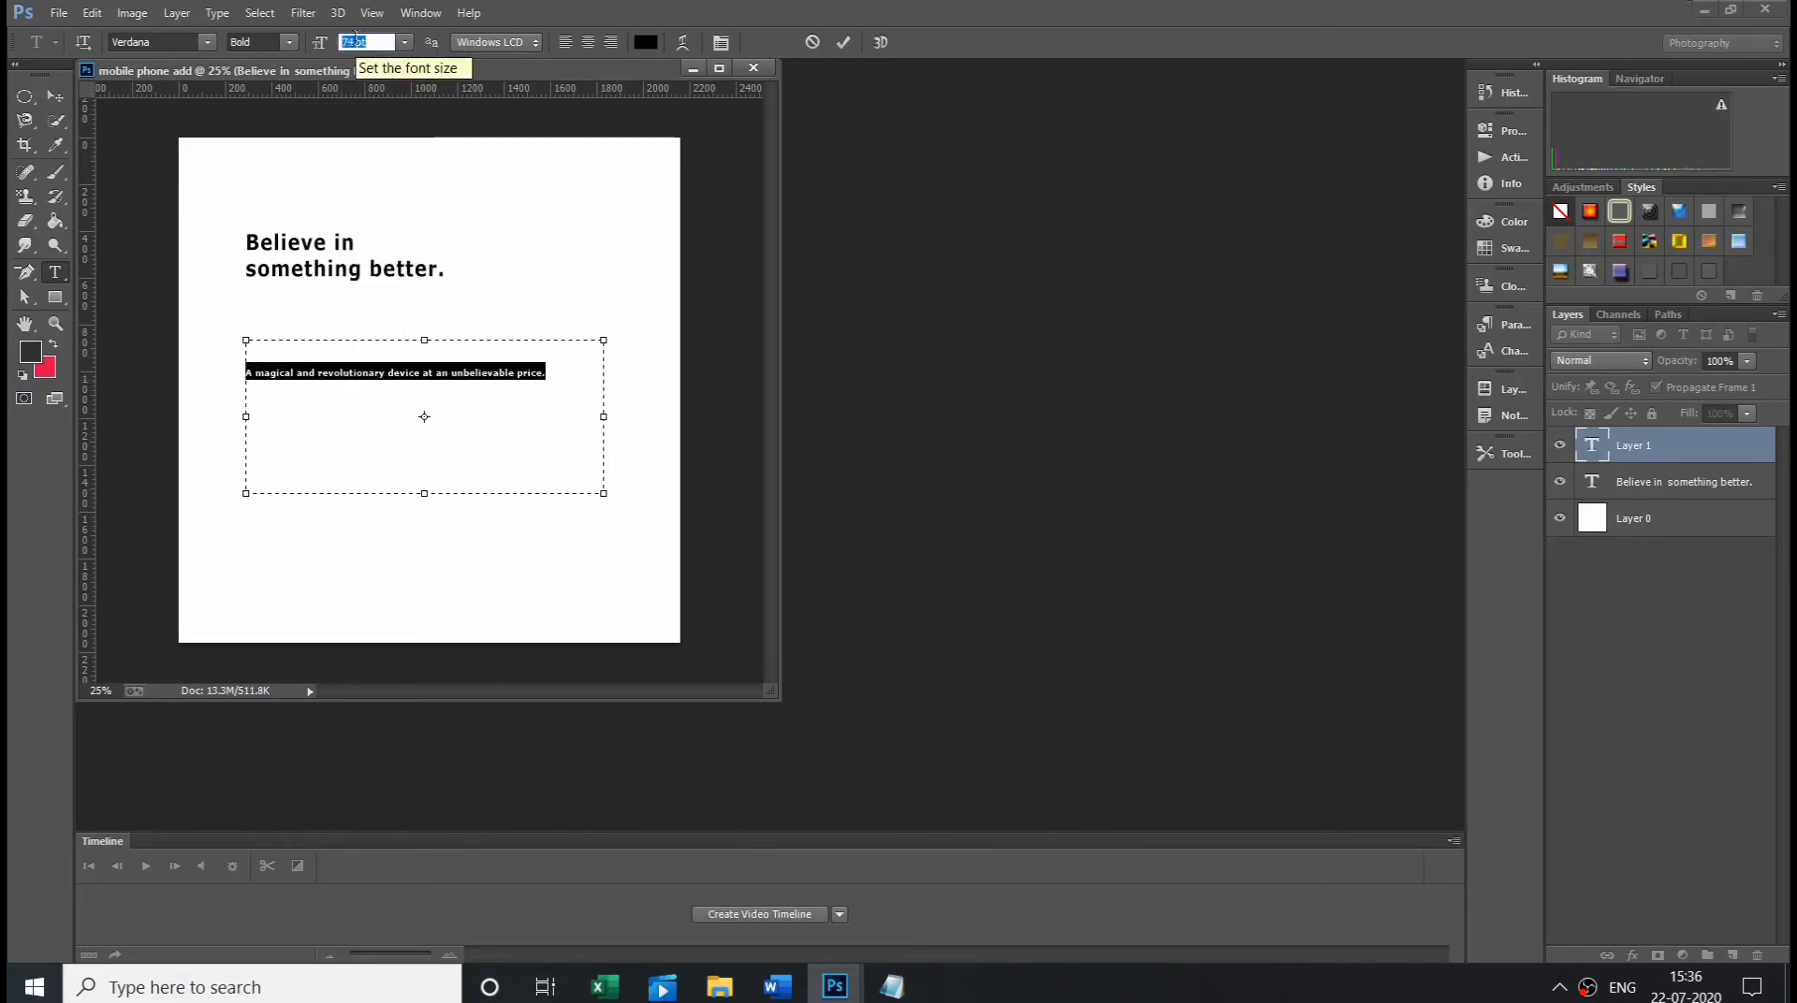
pyautogui.scroll(15, 357, 41)
pyautogui.scroll(15, 356, 41)
pyautogui.scroll(15, 357, 41)
pyautogui.scroll(5, 357, 41)
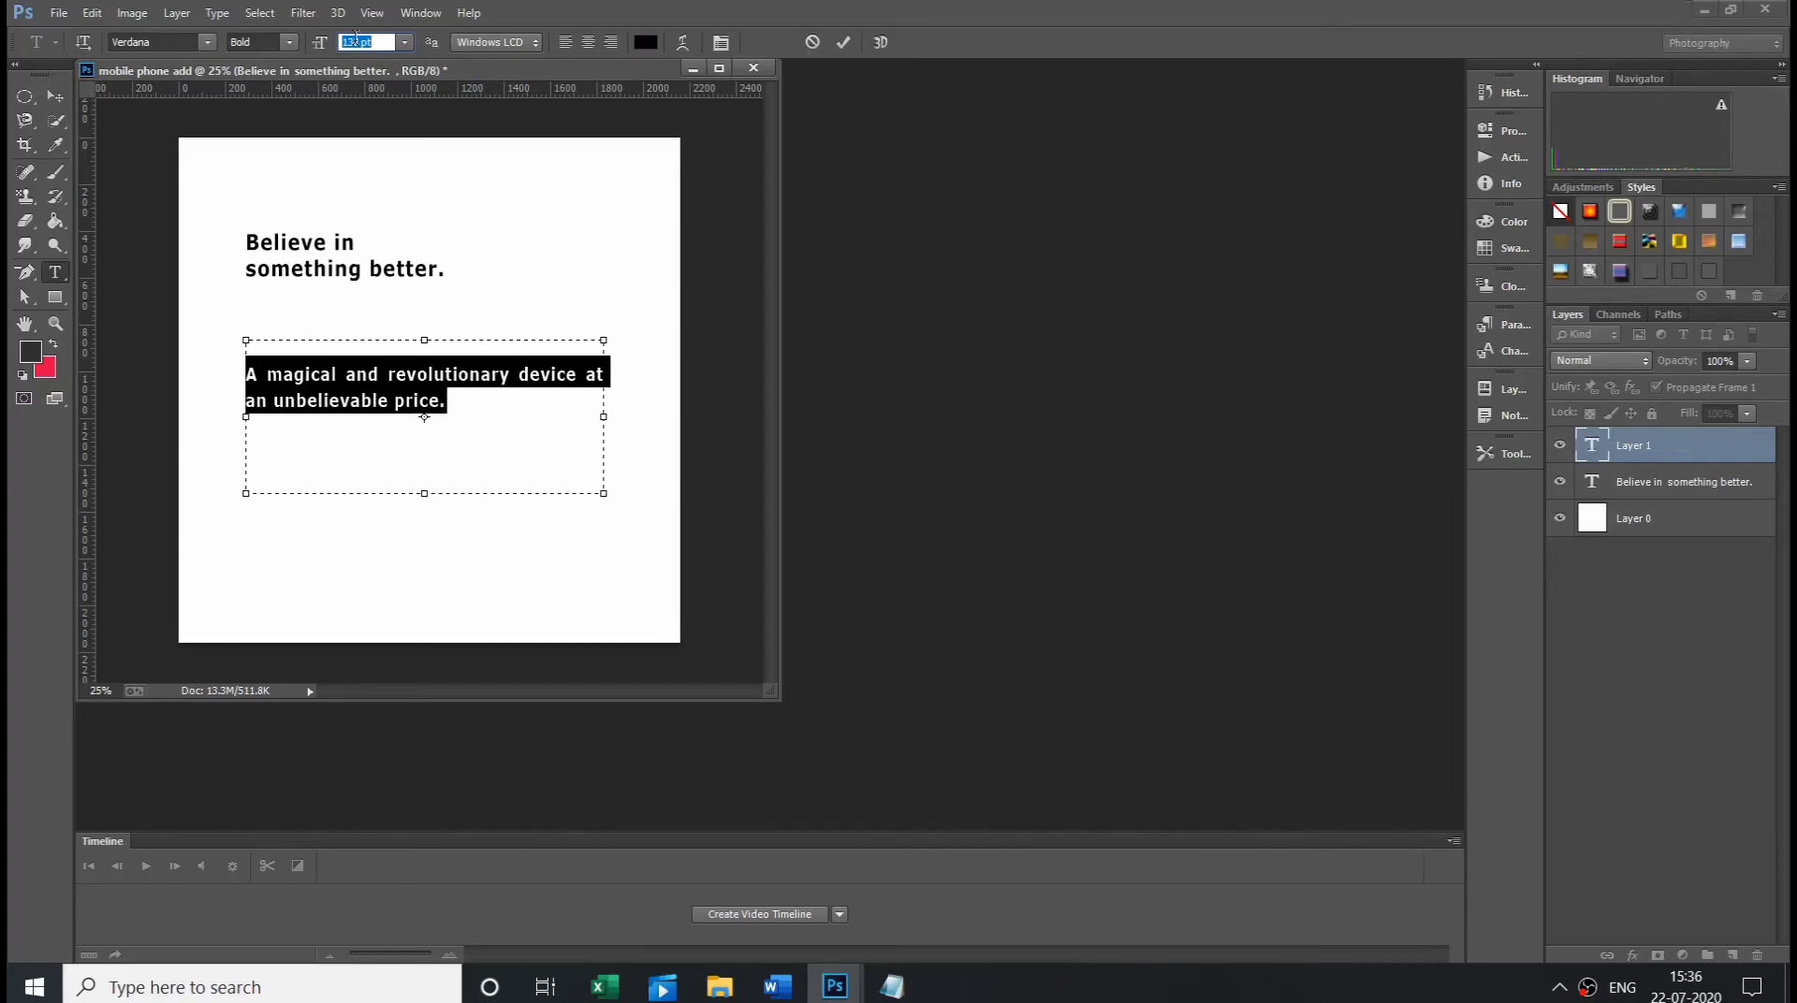
pyautogui.scroll(5, 356, 41)
# - Break the subline into three lines after 'A magical and' and 'revolutionary device', set 72 pt
pyautogui.click(384, 374)
pyautogui.press('Return')
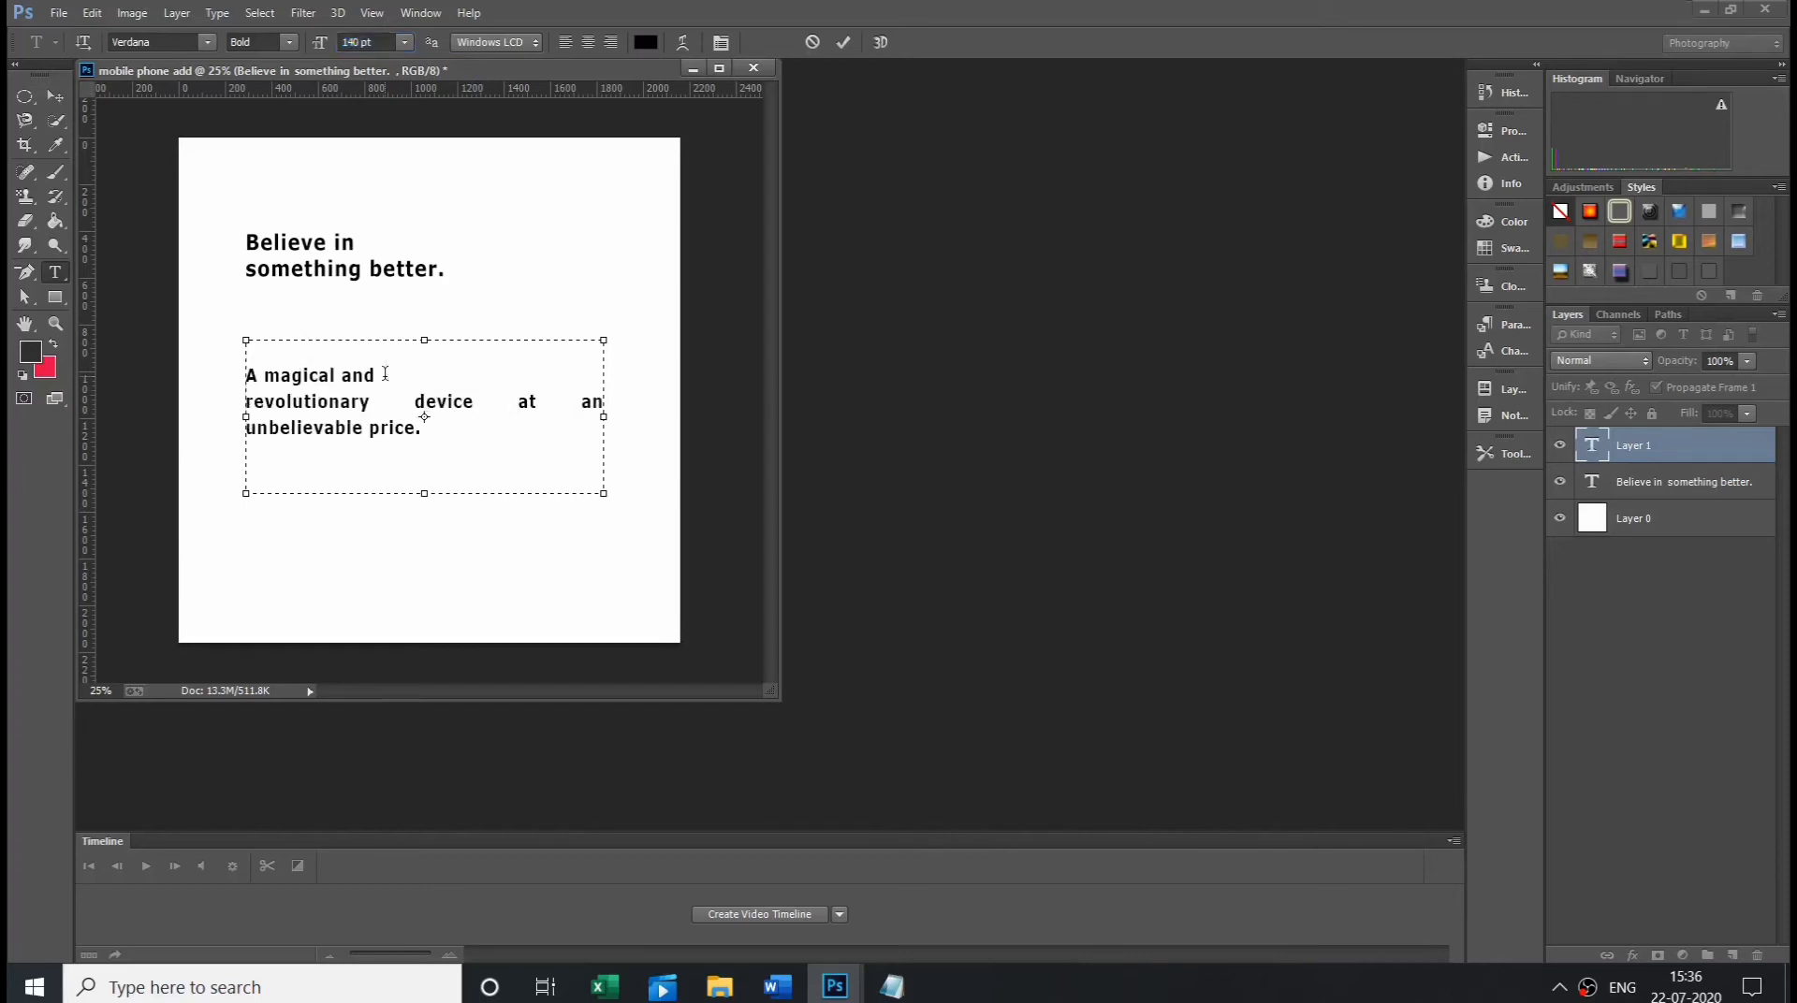
pyautogui.press('Return')
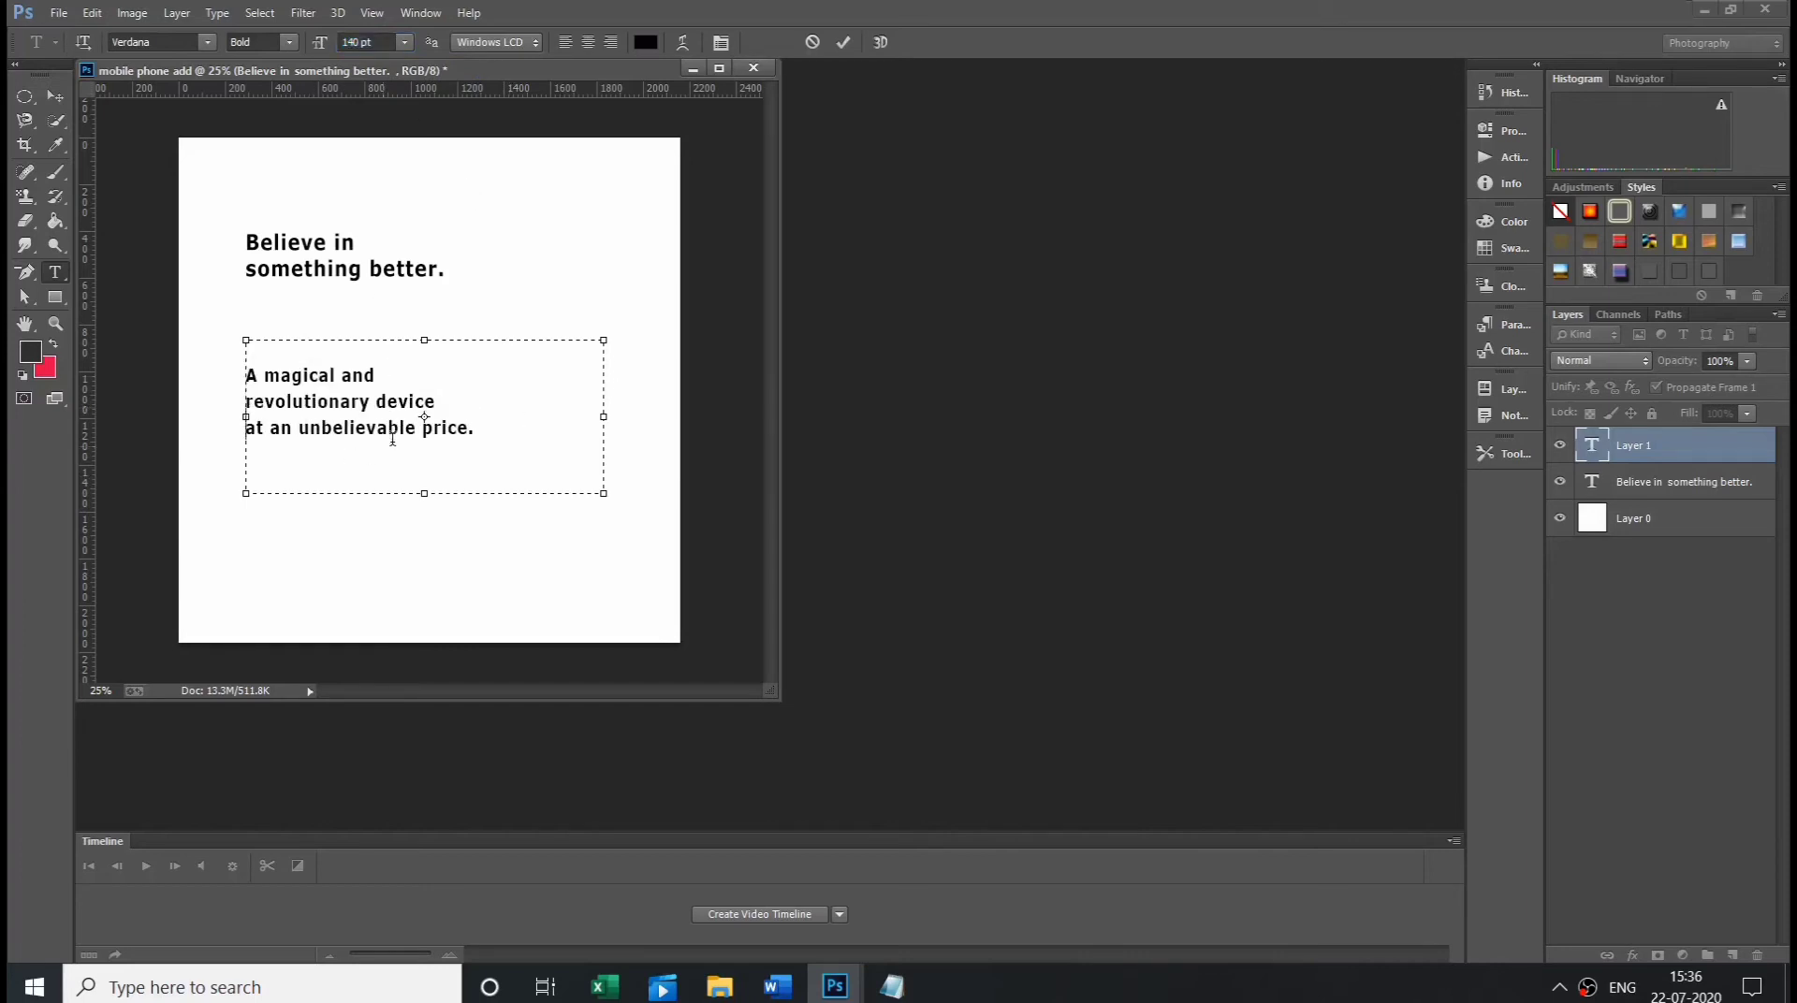
pyautogui.moveTo(485, 429); pyautogui.dragTo(241, 330)
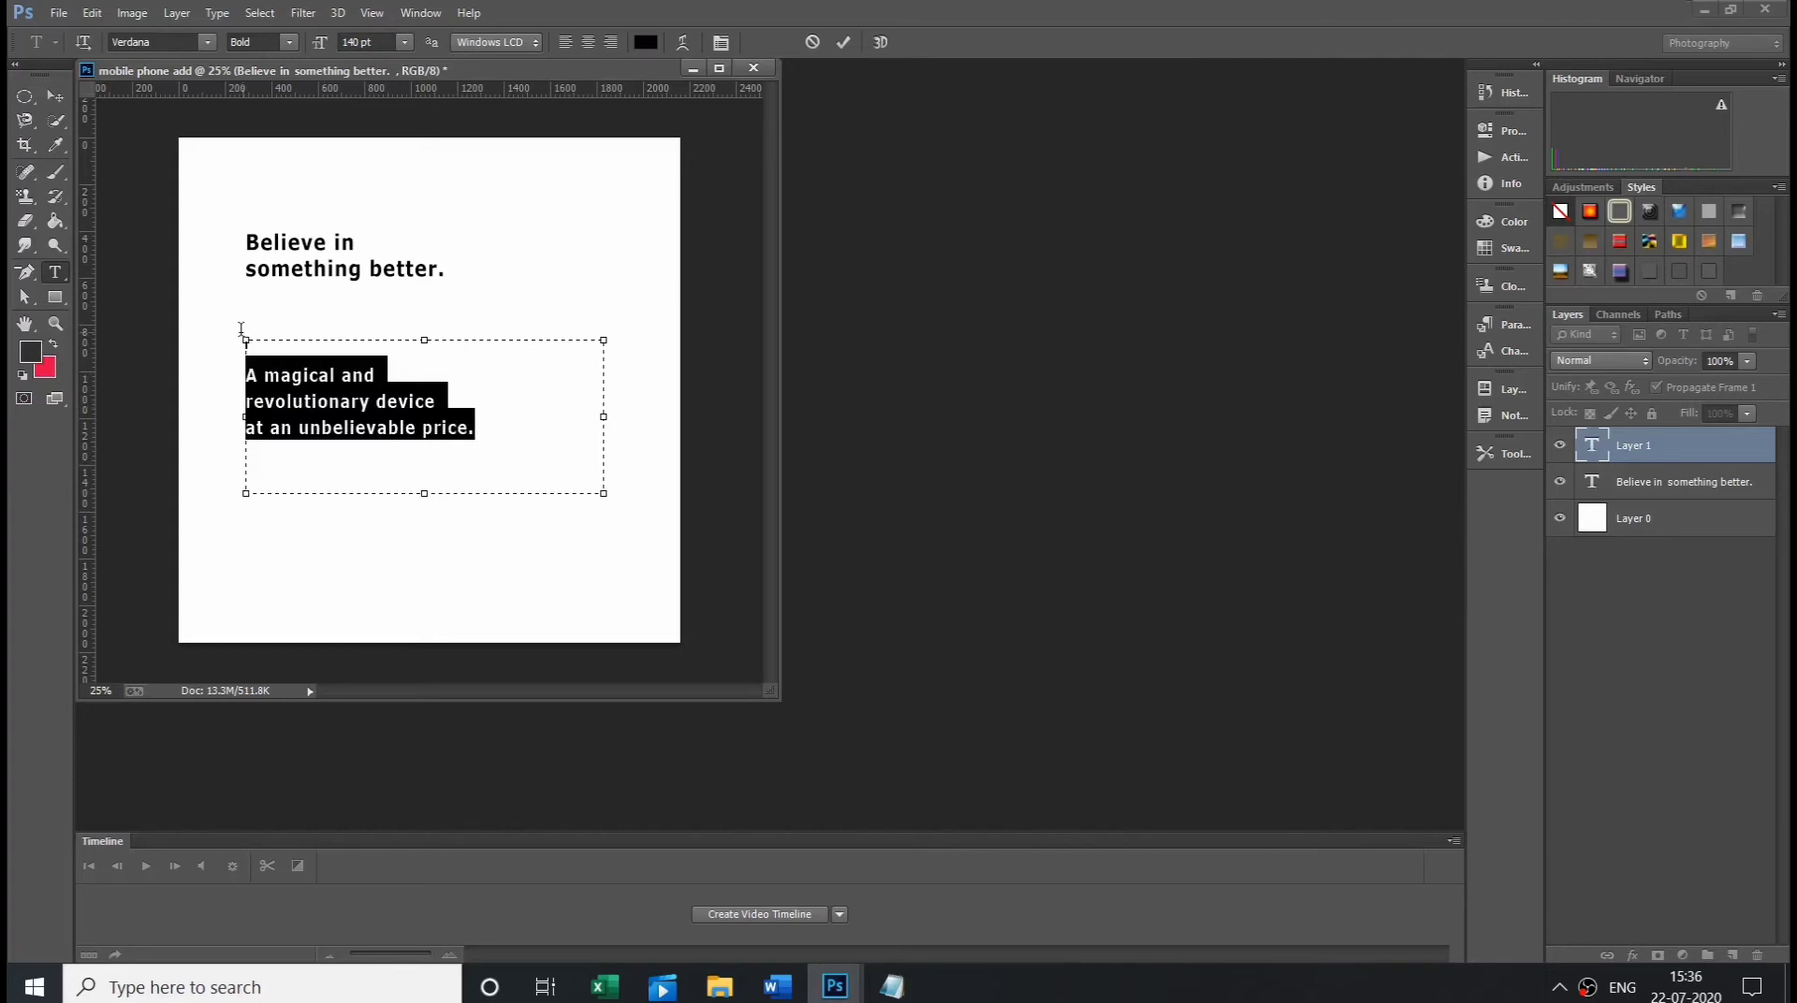
pyautogui.click(404, 42)
pyautogui.click(401, 384)
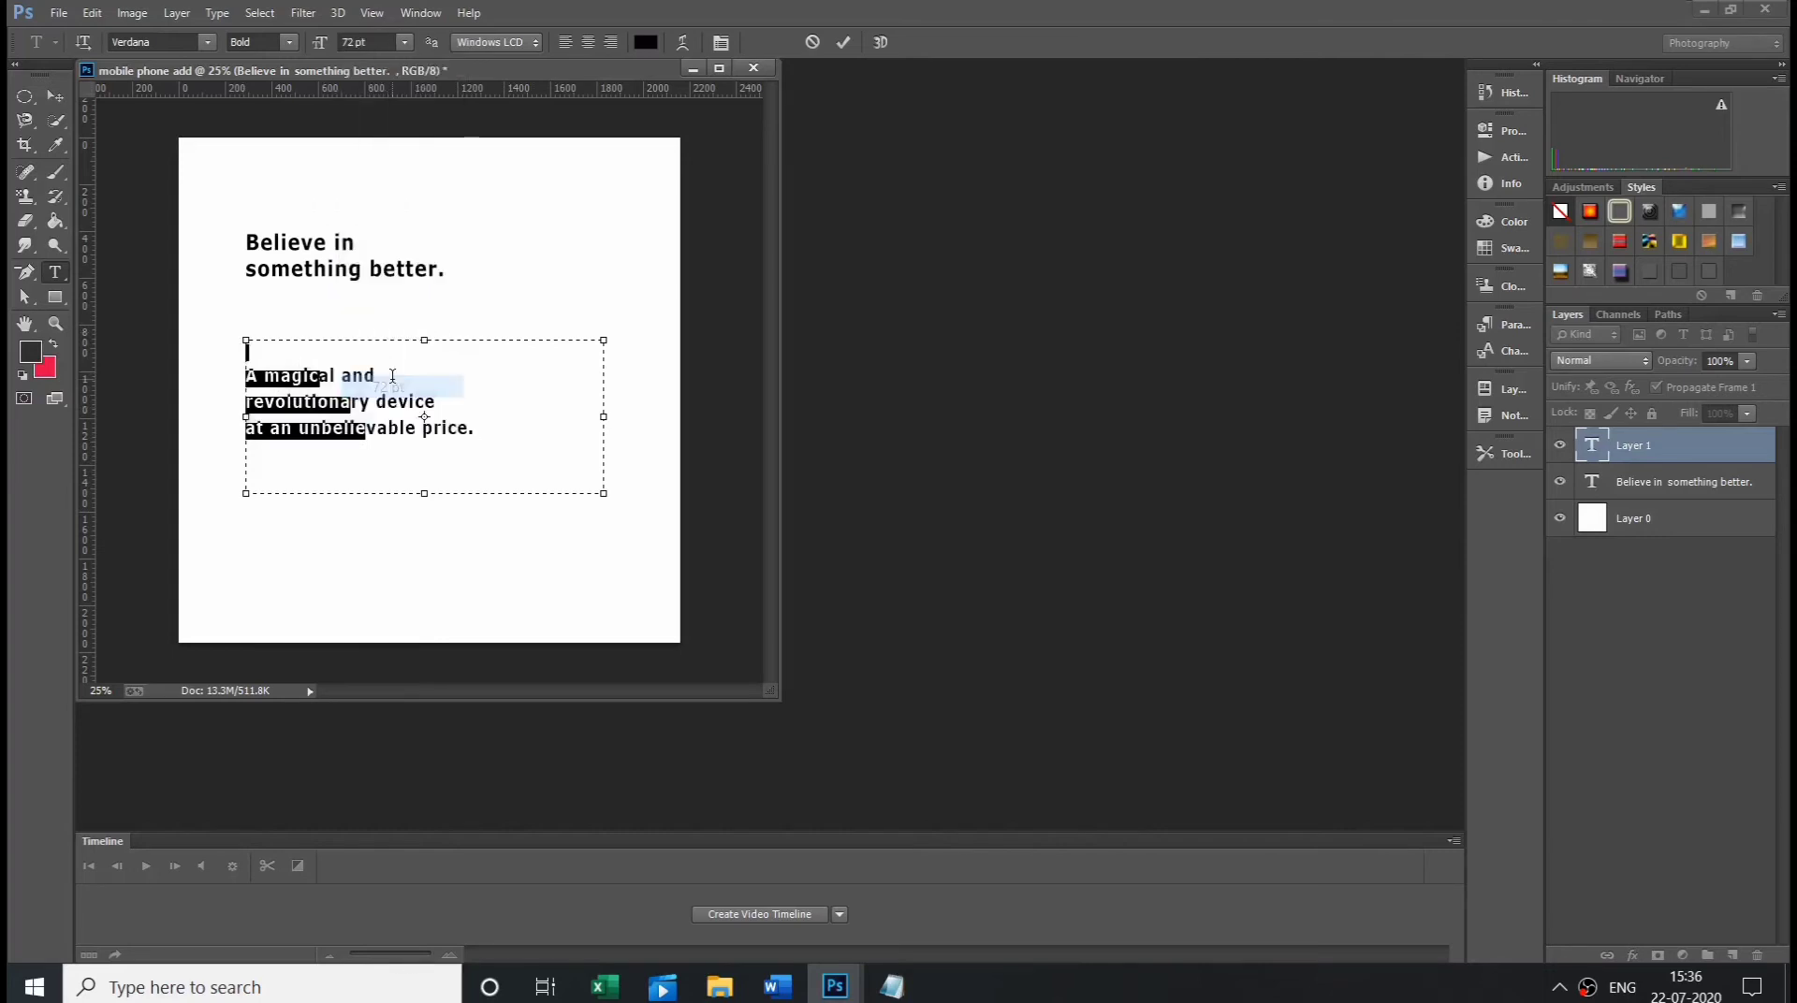
# - Raise the subline to 107 pt, place it just below the headline, and commit
pyautogui.click(374, 42)
pyautogui.scroll(10, 373, 44)
pyautogui.scroll(20, 373, 44)
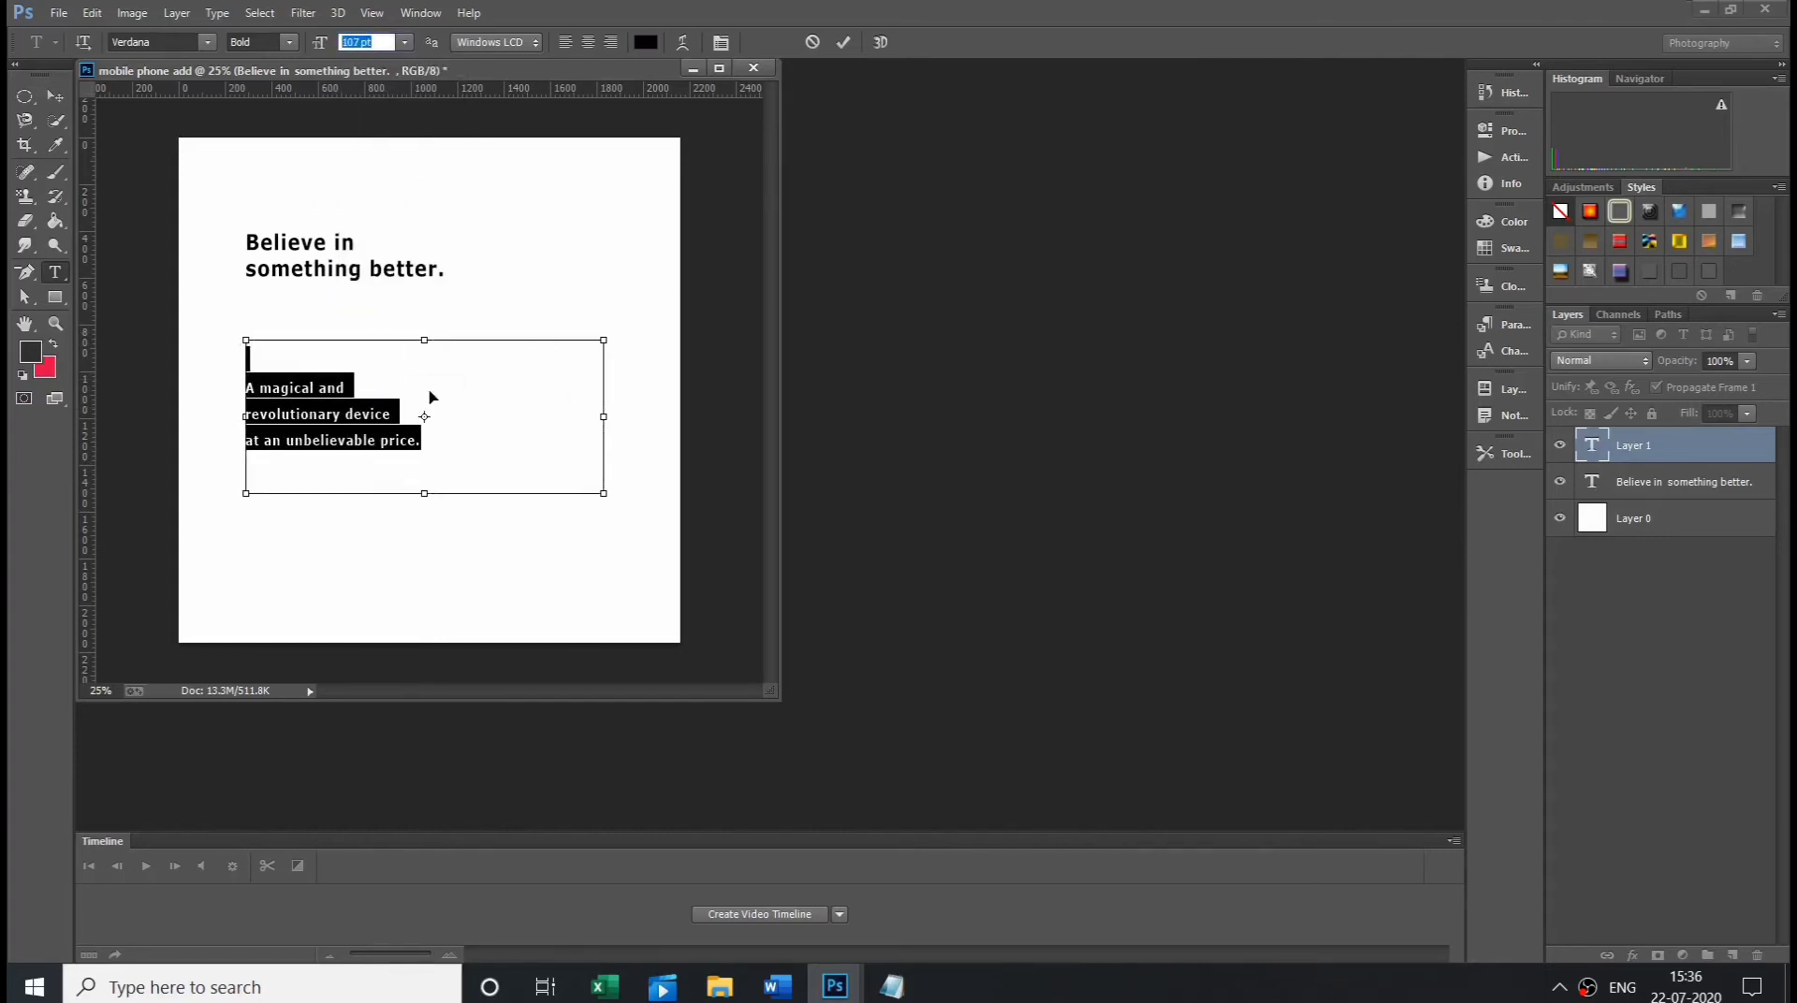
pyautogui.moveTo(431, 396); pyautogui.dragTo(436, 300)
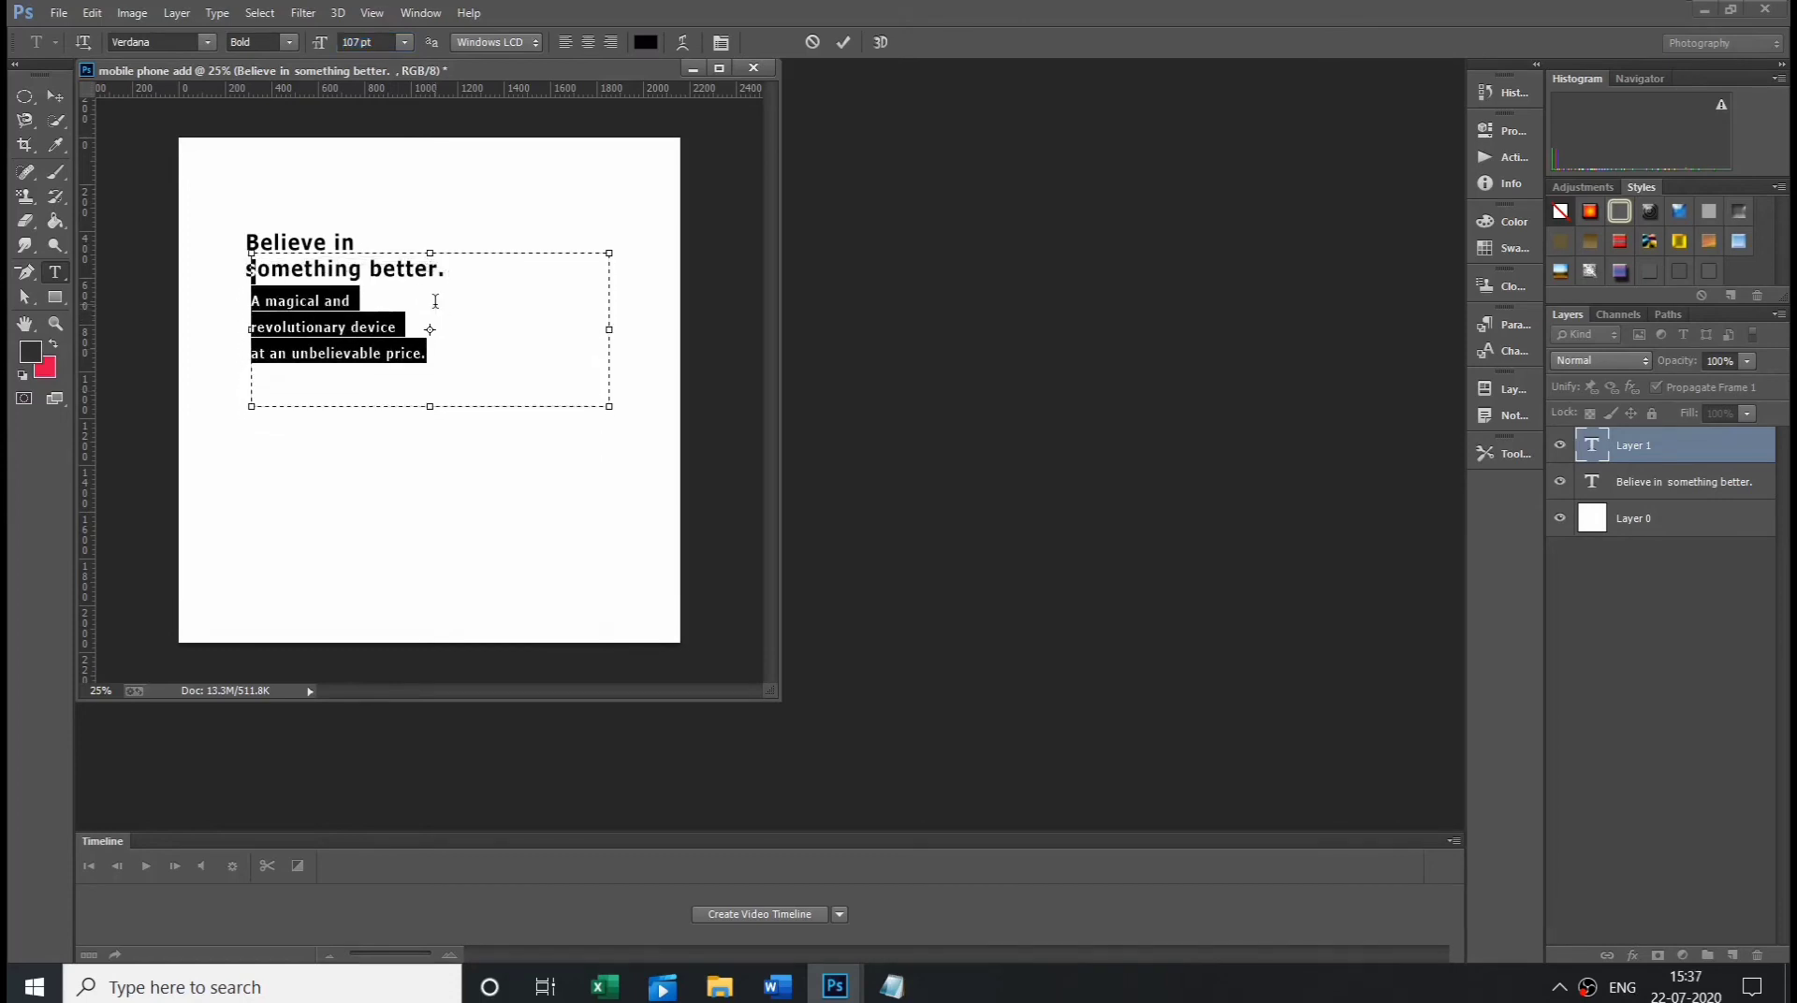
pyautogui.hotkey('ctrl', 'Return')
pyautogui.moveTo(350, 348); pyautogui.dragTo(334, 332)
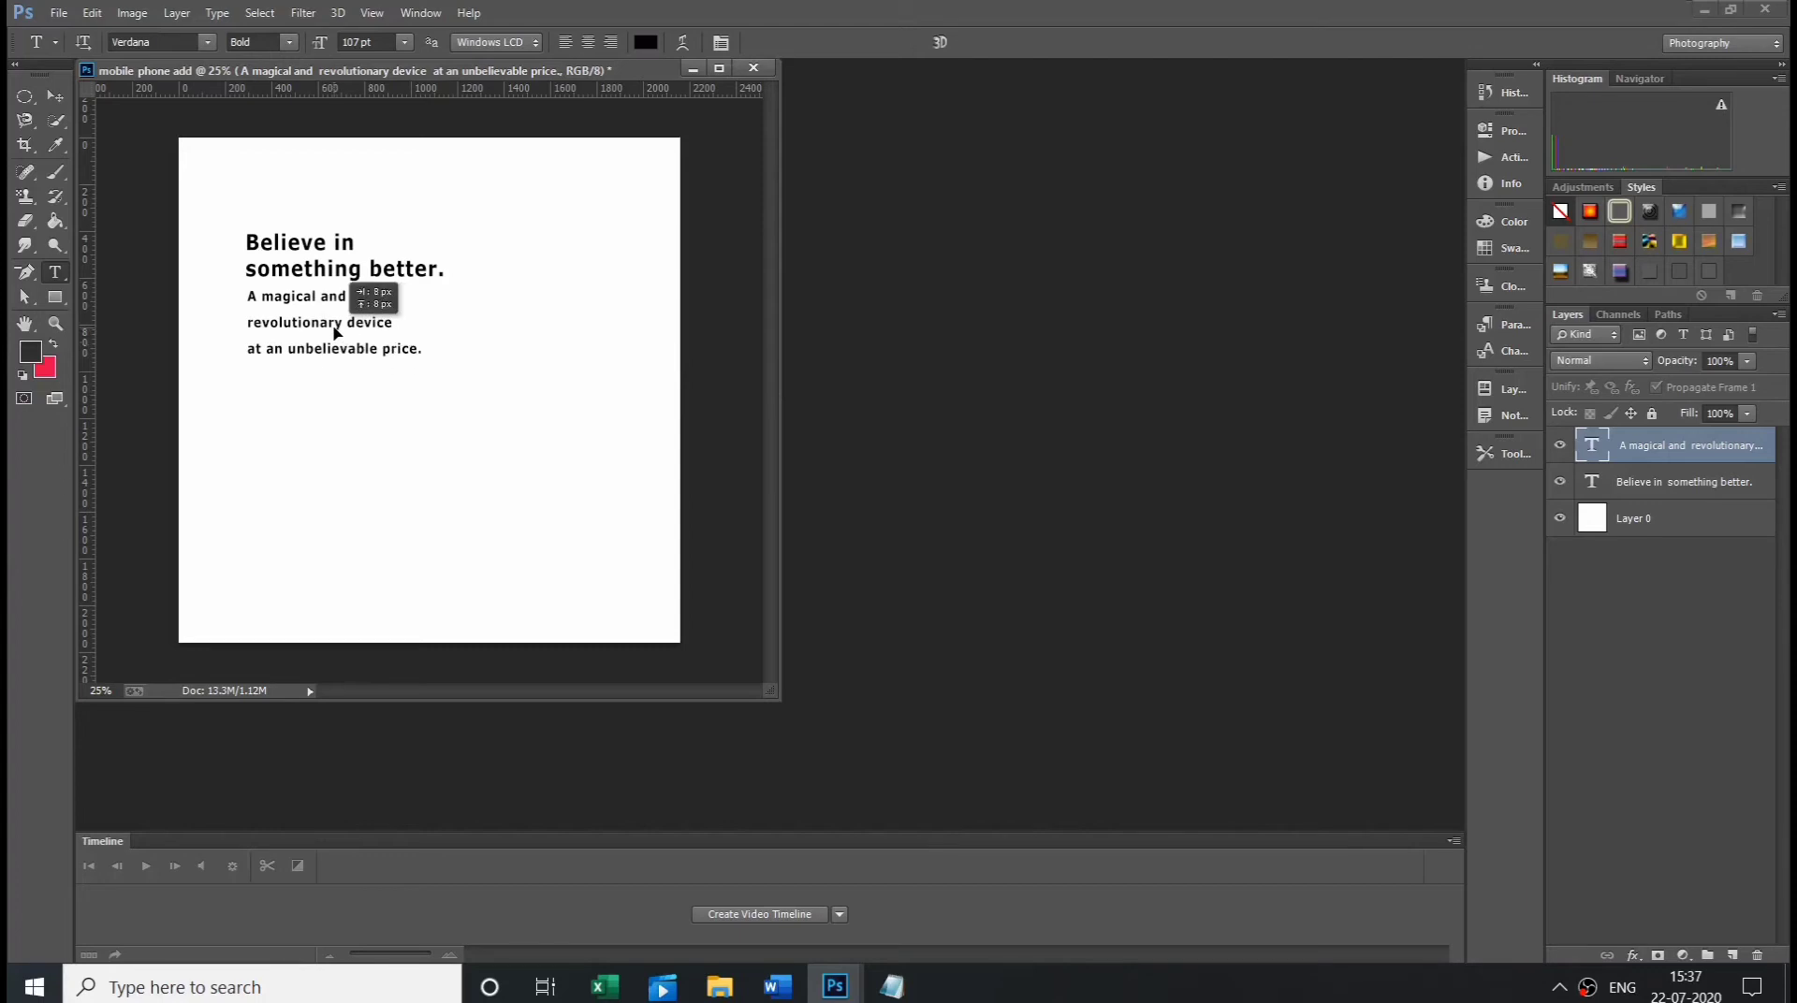
pyautogui.click(347, 321)
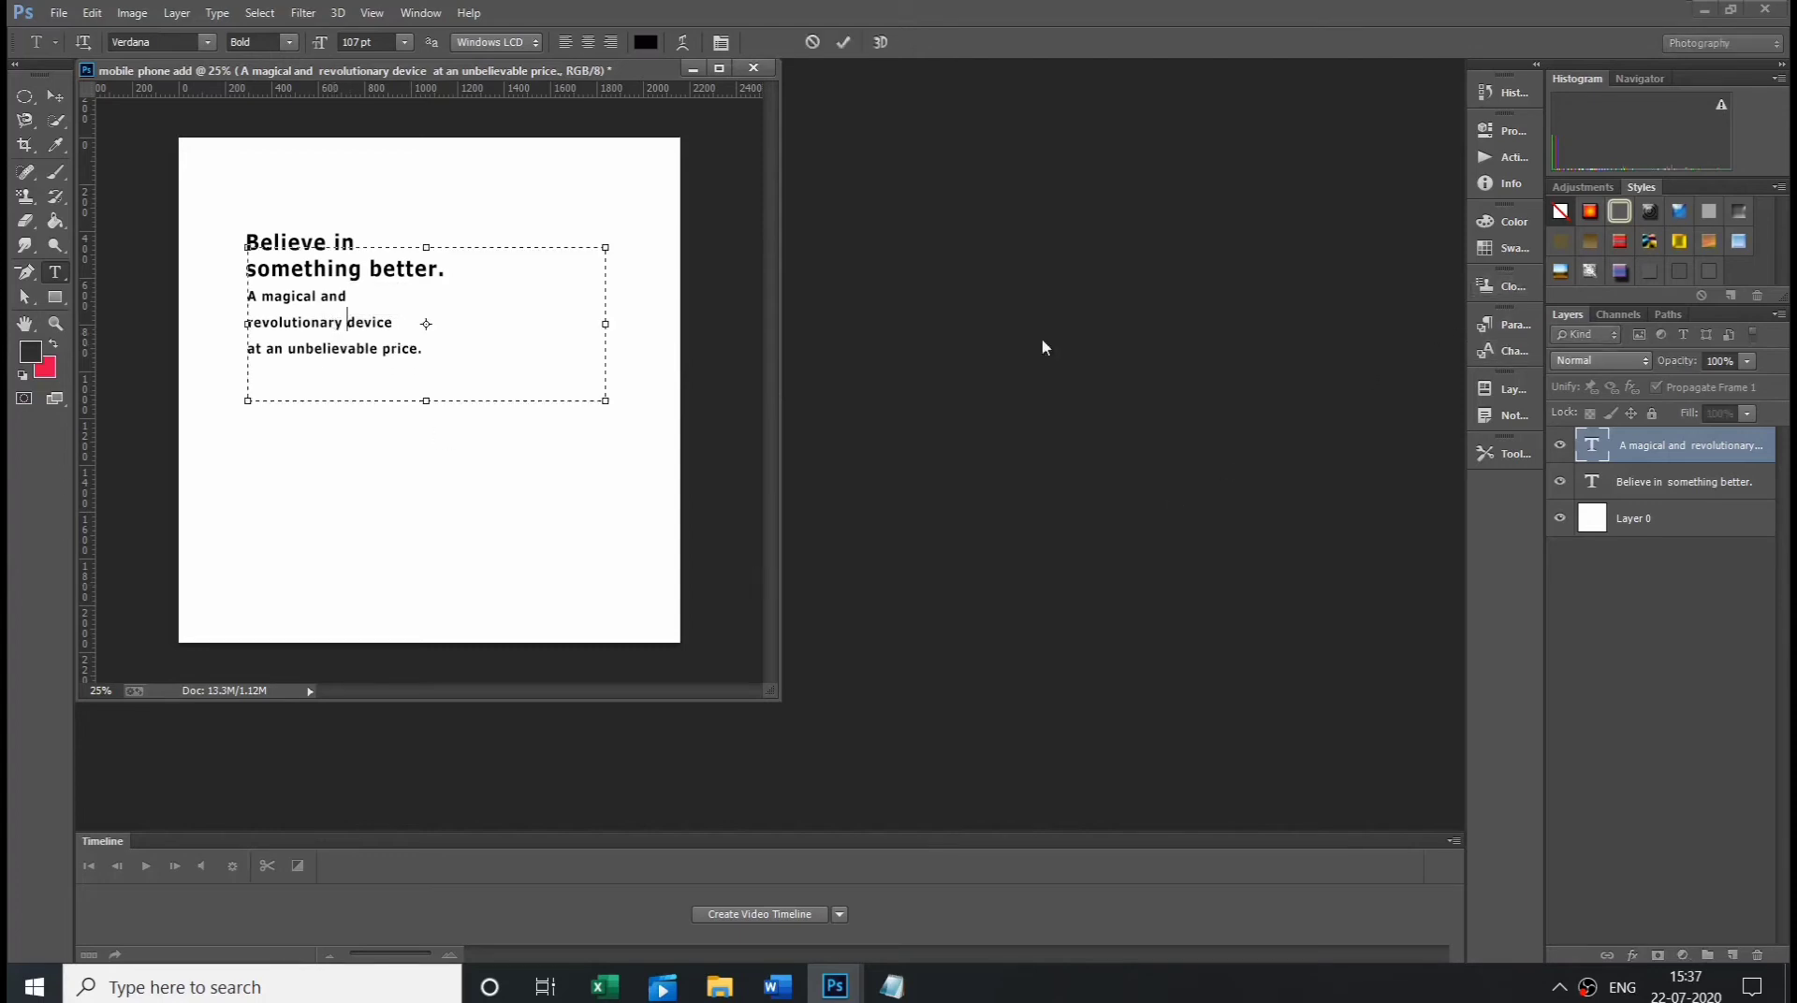
# - Show the Character panel and position it beside the canvas
pyautogui.click(1509, 345)
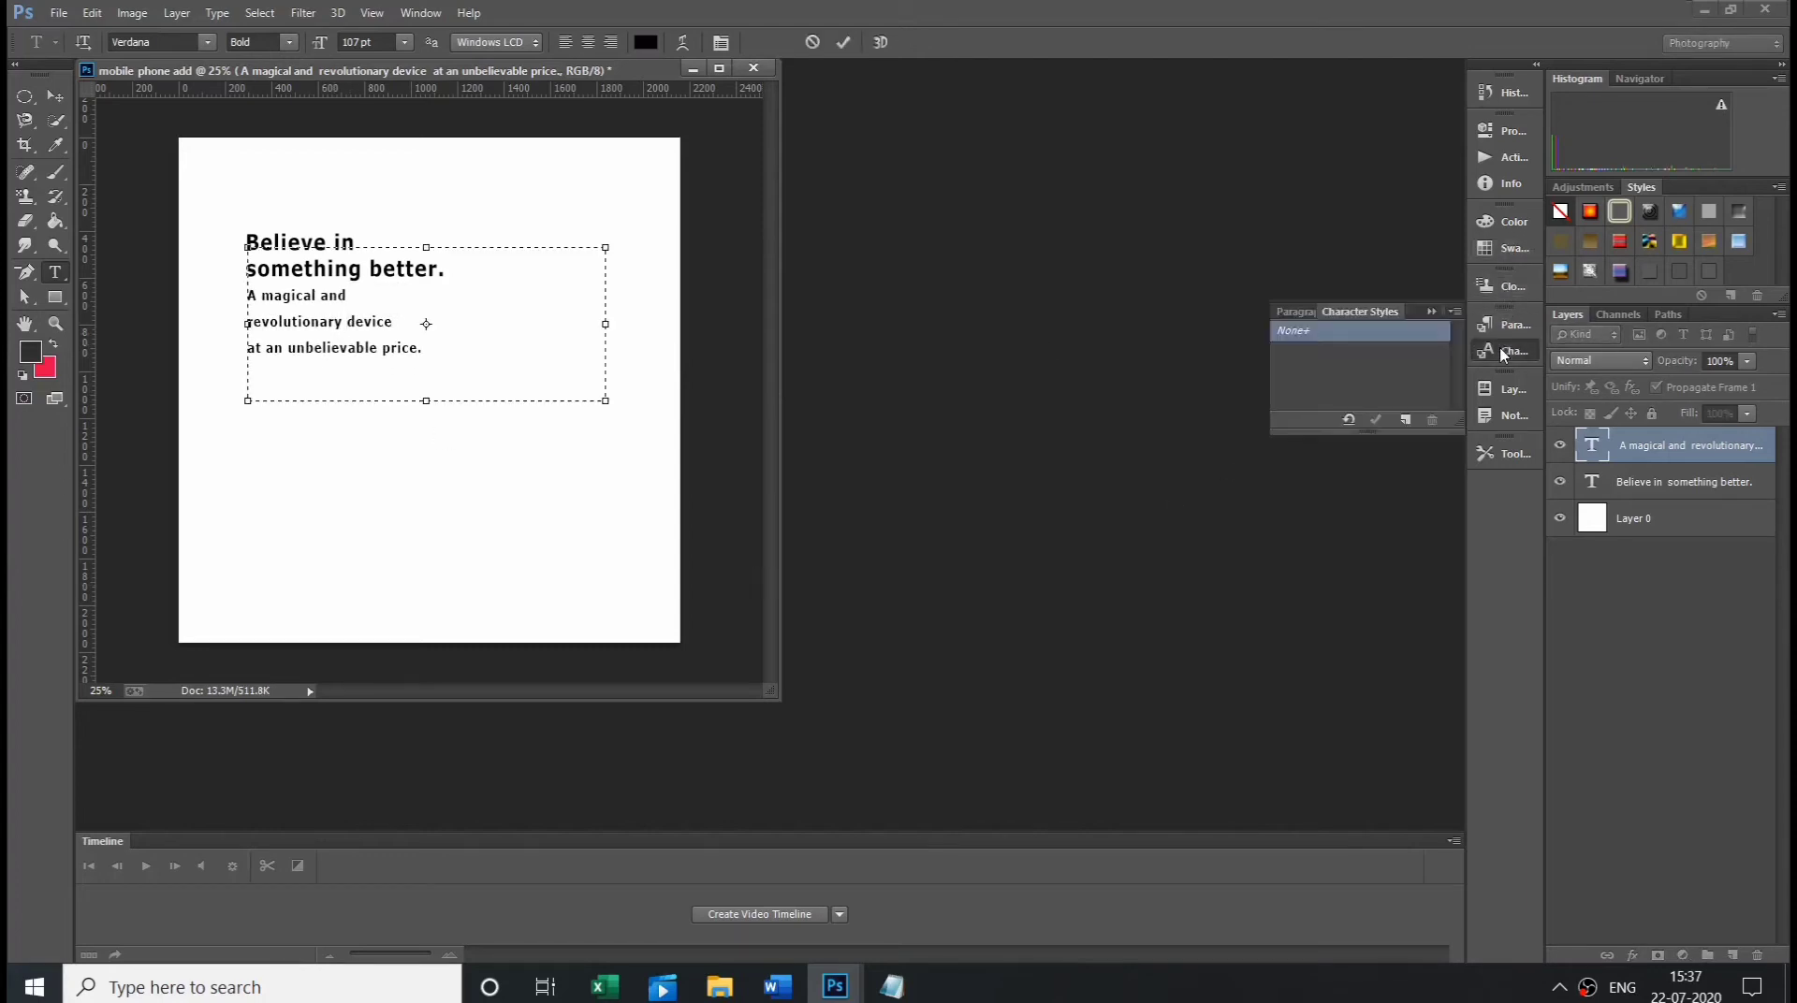
pyautogui.click(420, 11)
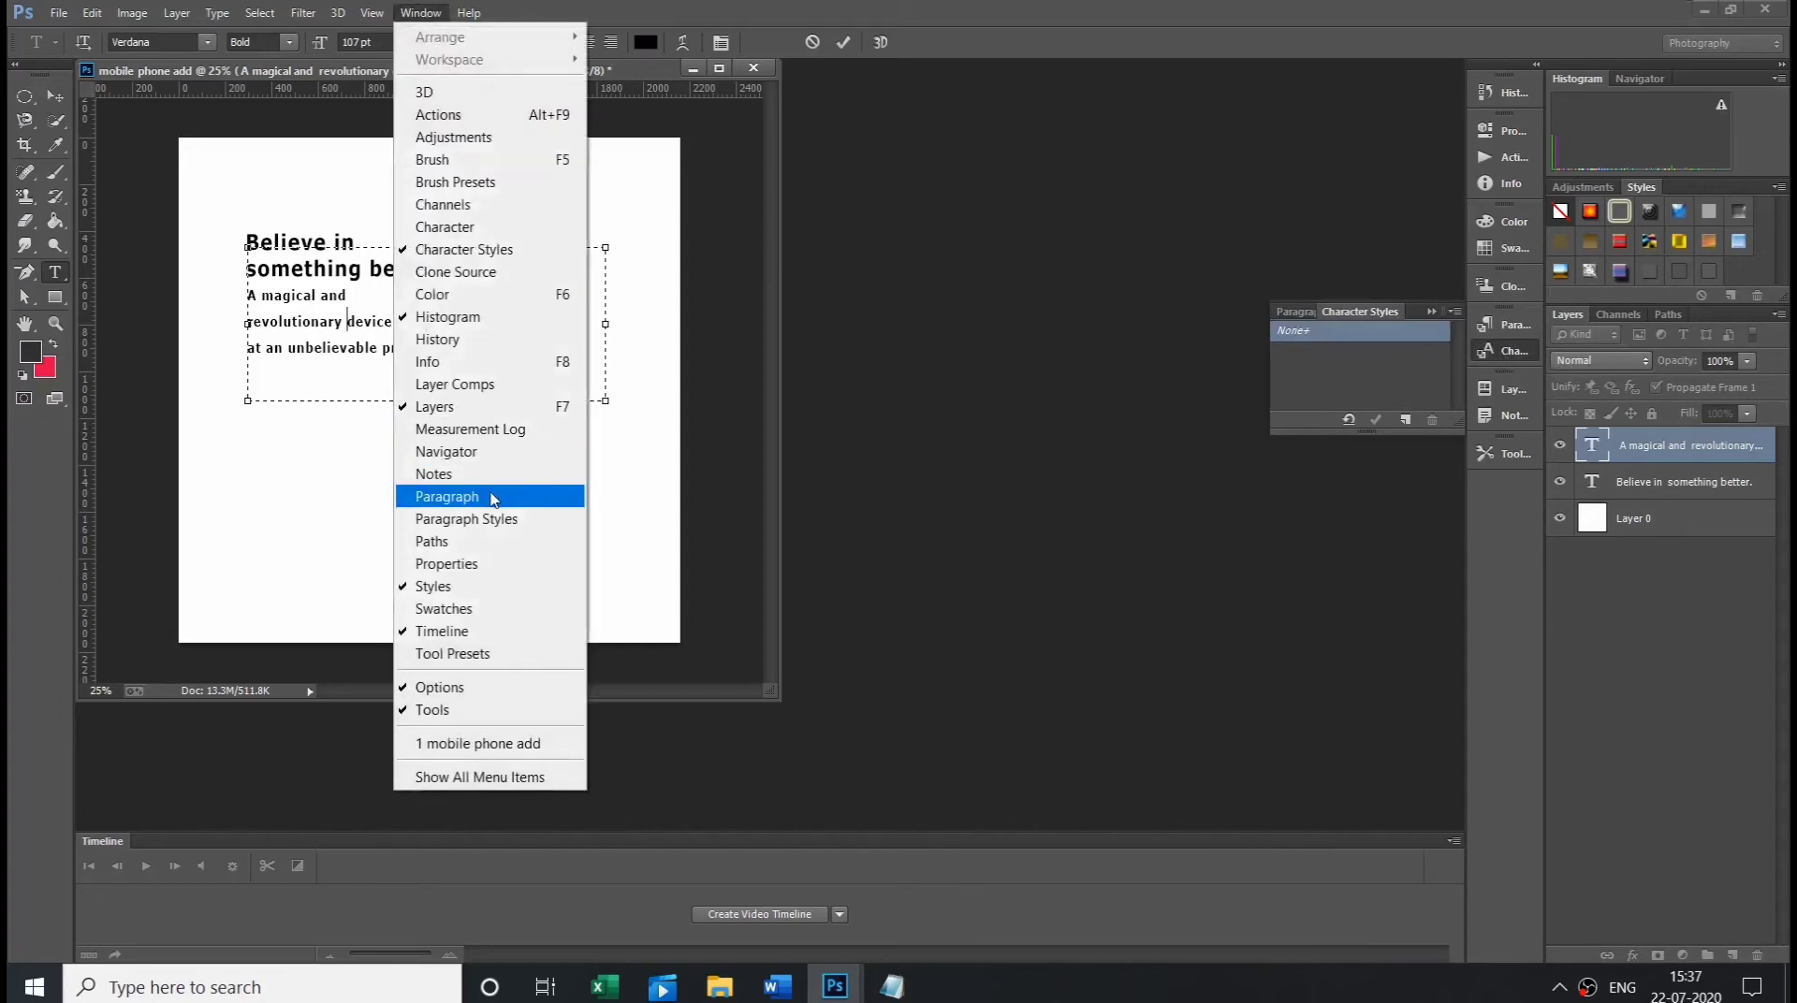
pyautogui.click(487, 230)
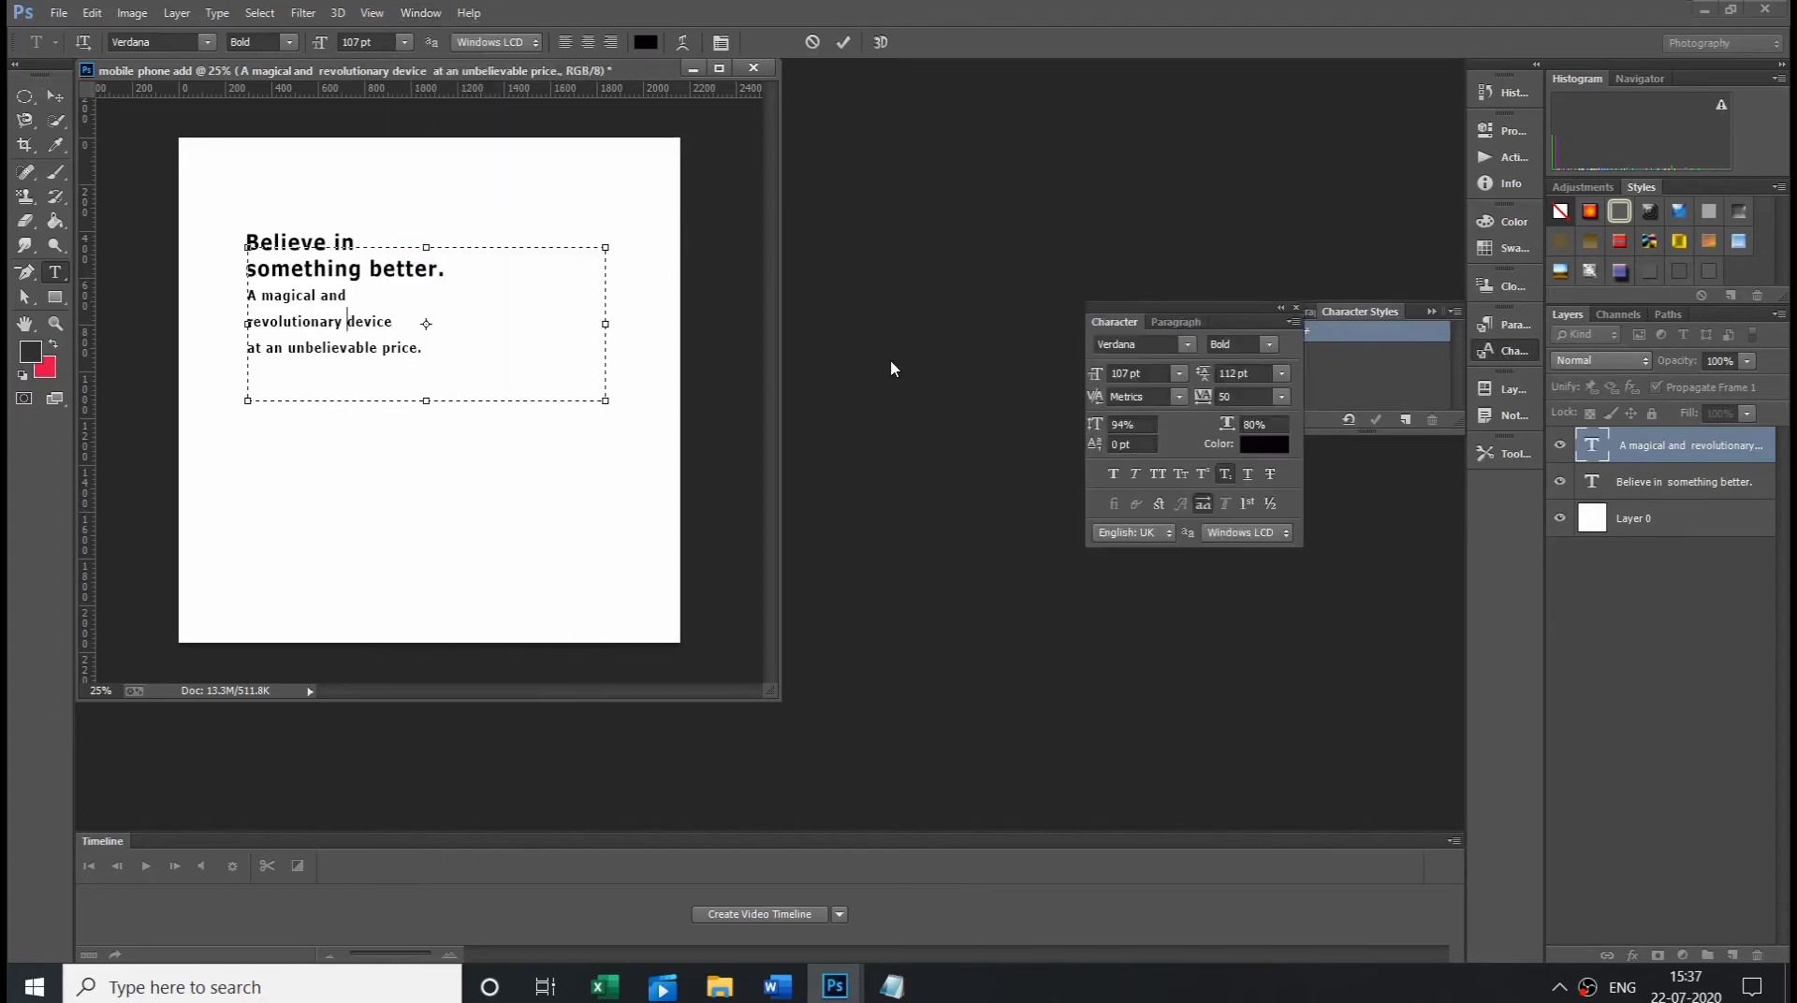
pyautogui.click(1432, 310)
pyautogui.moveTo(1188, 311); pyautogui.dragTo(1350, 334)
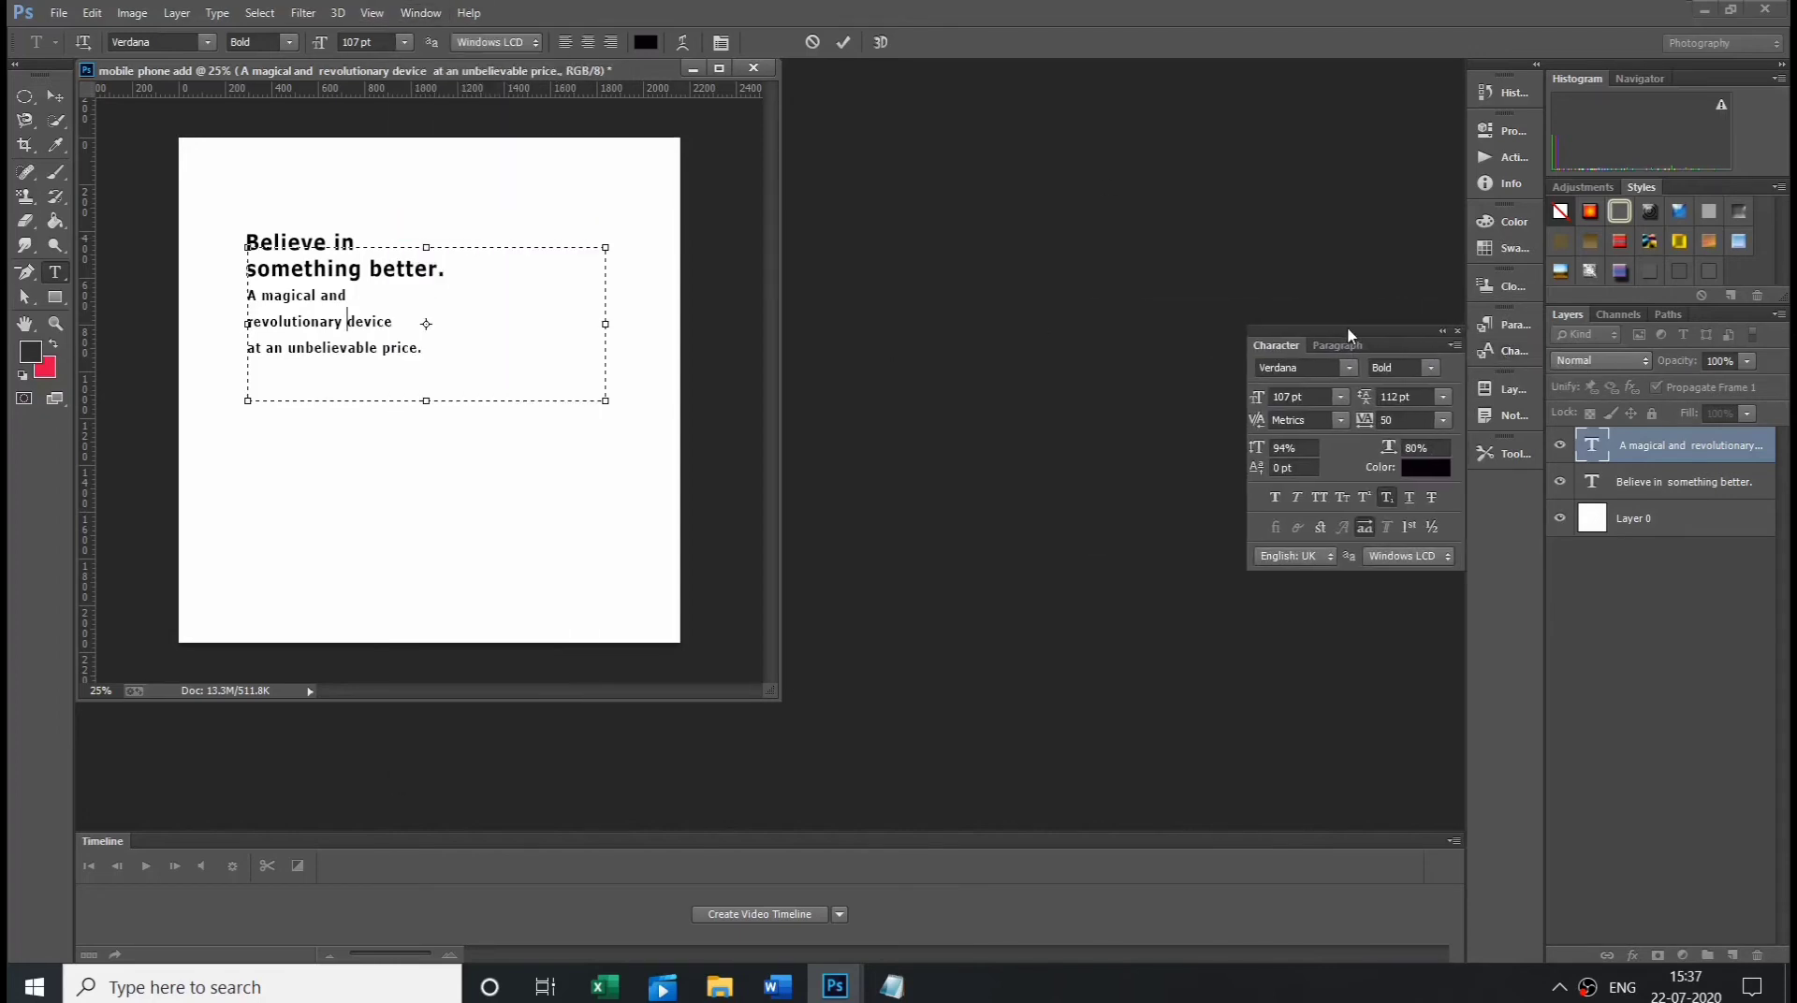
# - Lower the subline's leading from 112 pt to 80 pt, nudge it, and commit
pyautogui.click(1397, 396)
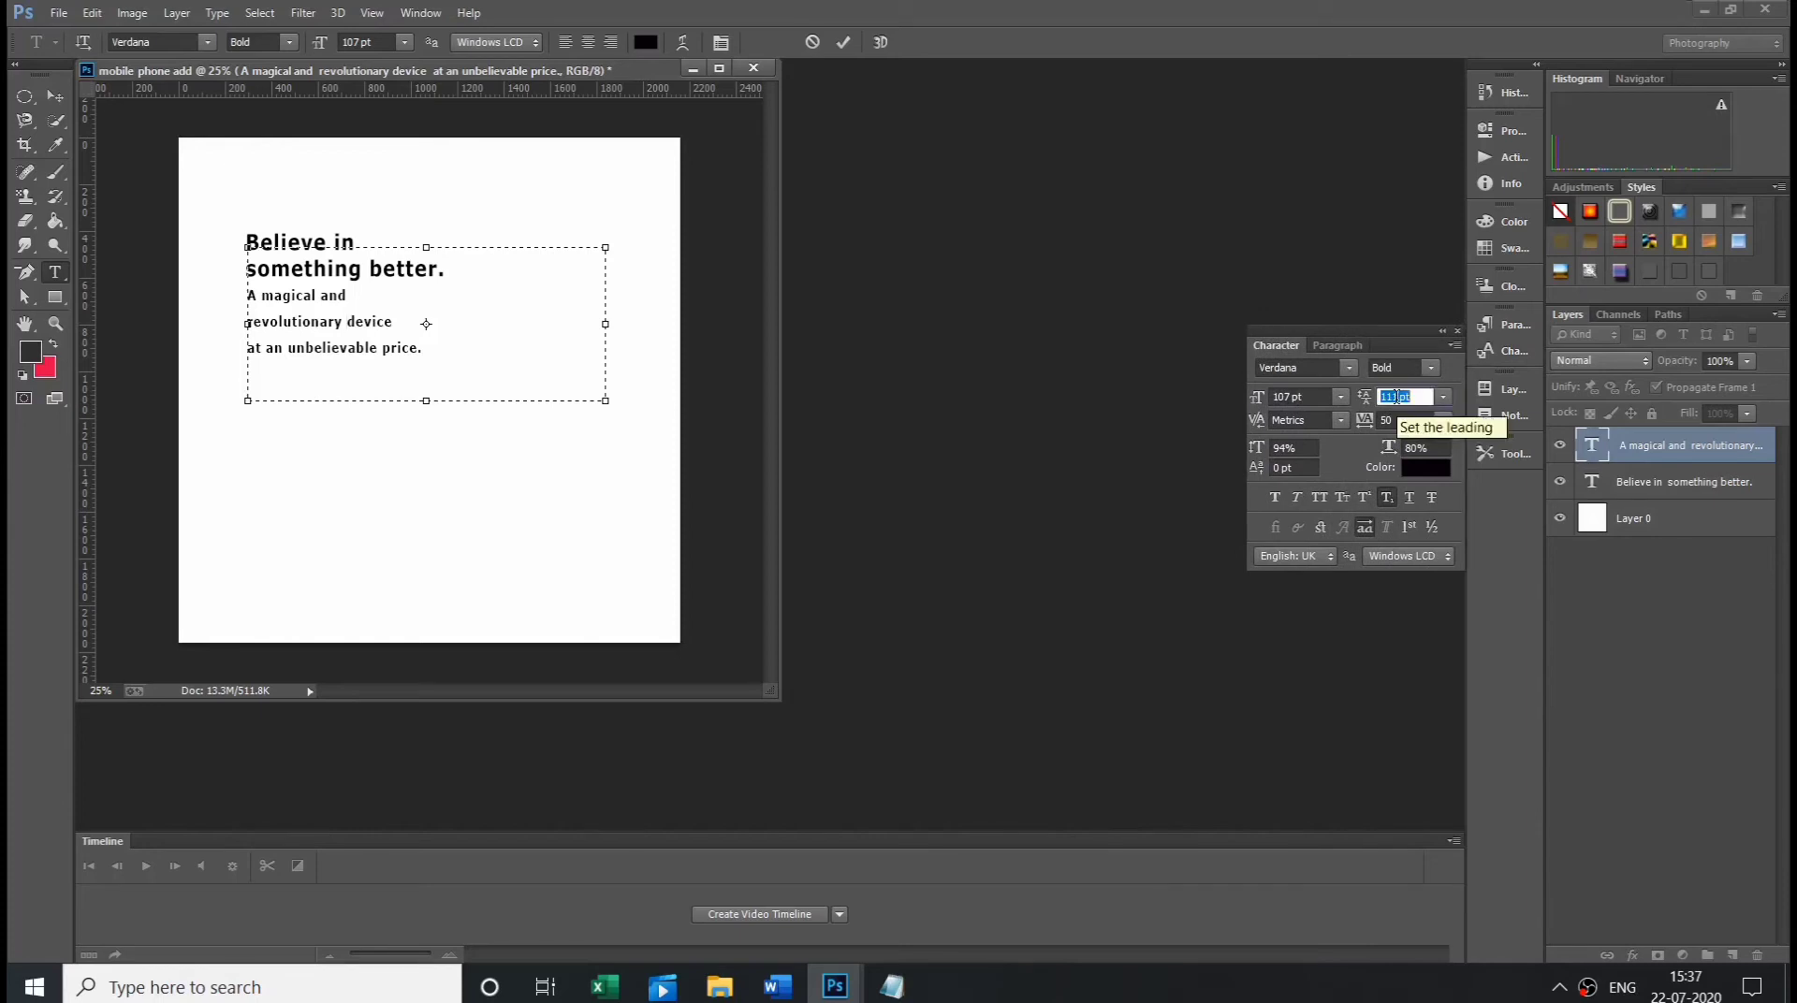
pyautogui.scroll(-7, 1397, 397)
pyautogui.press('Return')
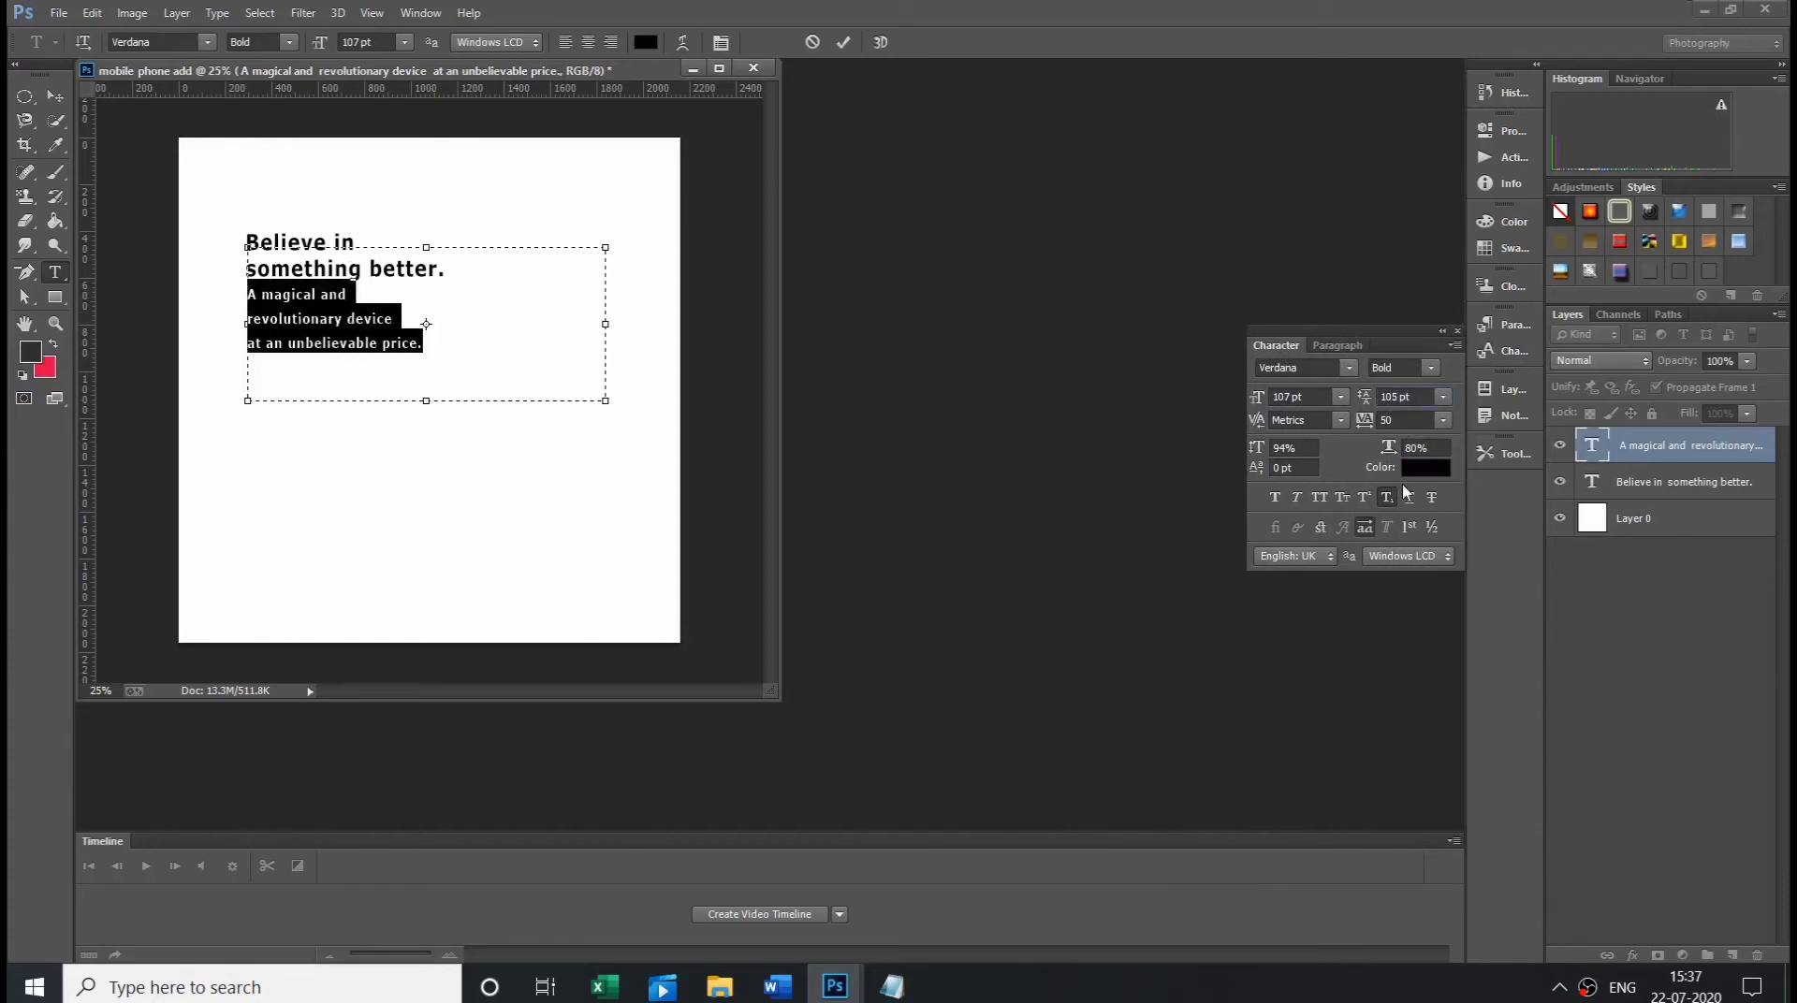
pyautogui.scroll(-8, 1428, 396)
pyautogui.scroll(-9, 1428, 395)
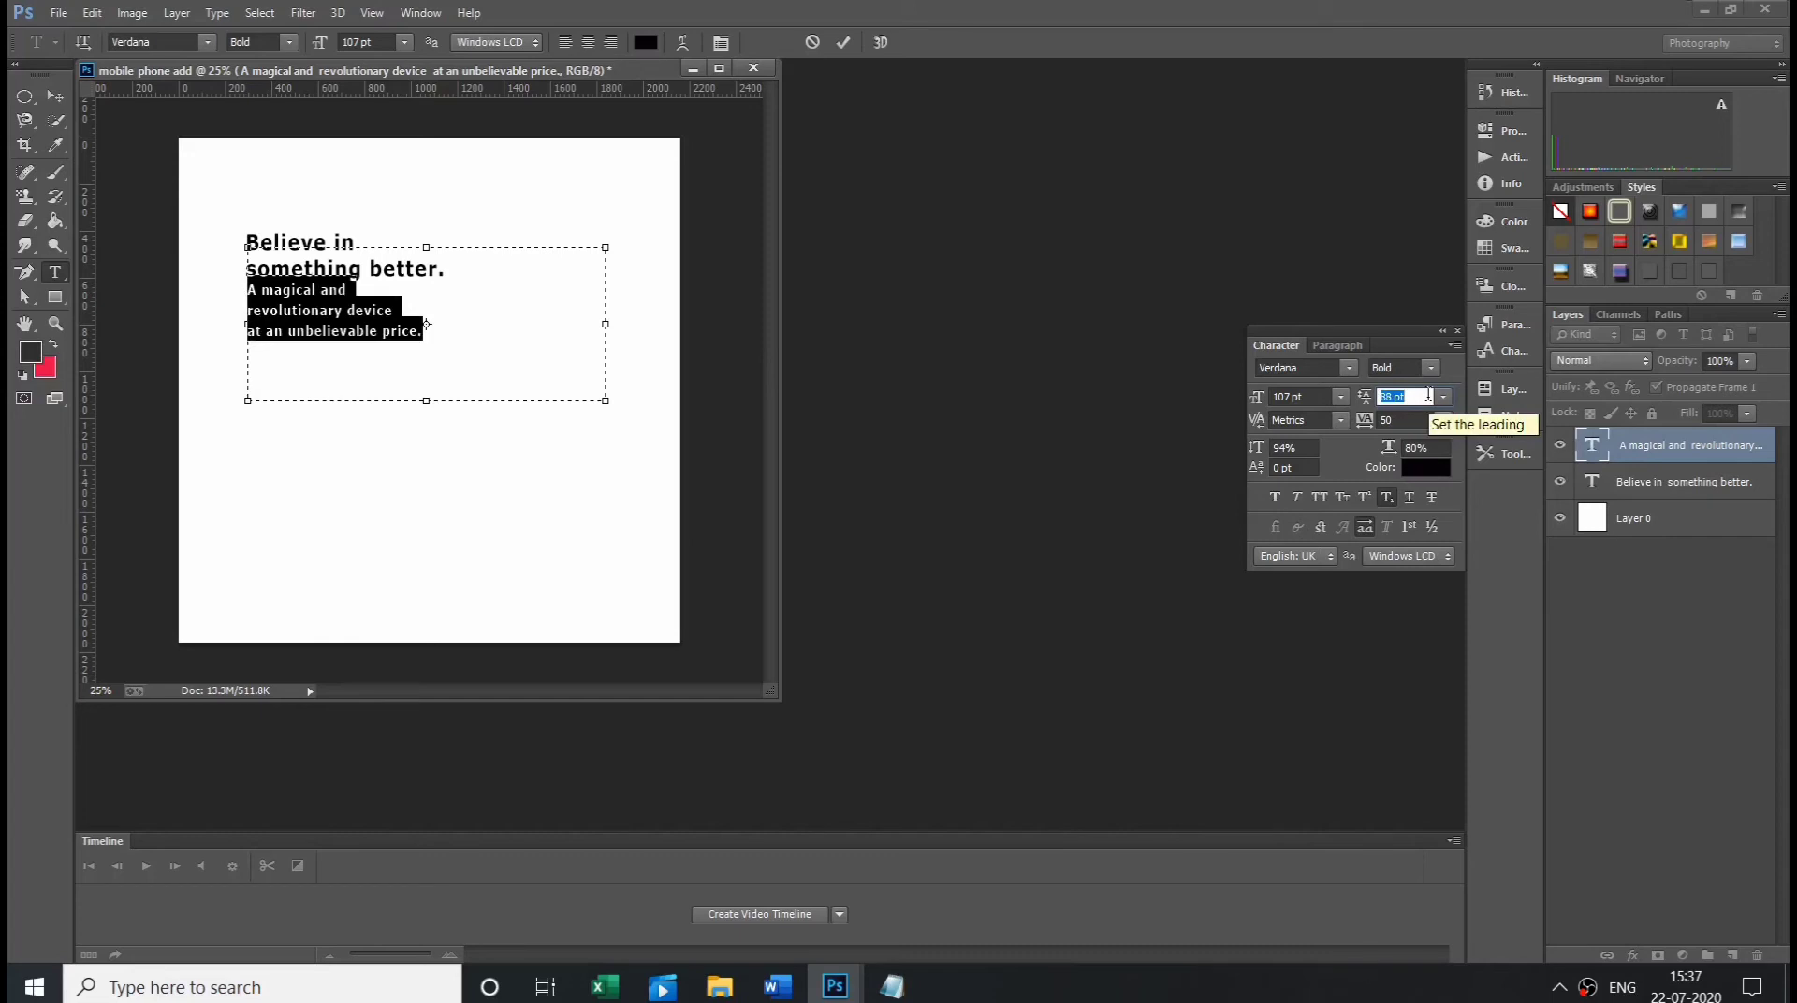
pyautogui.scroll(-7, 1428, 395)
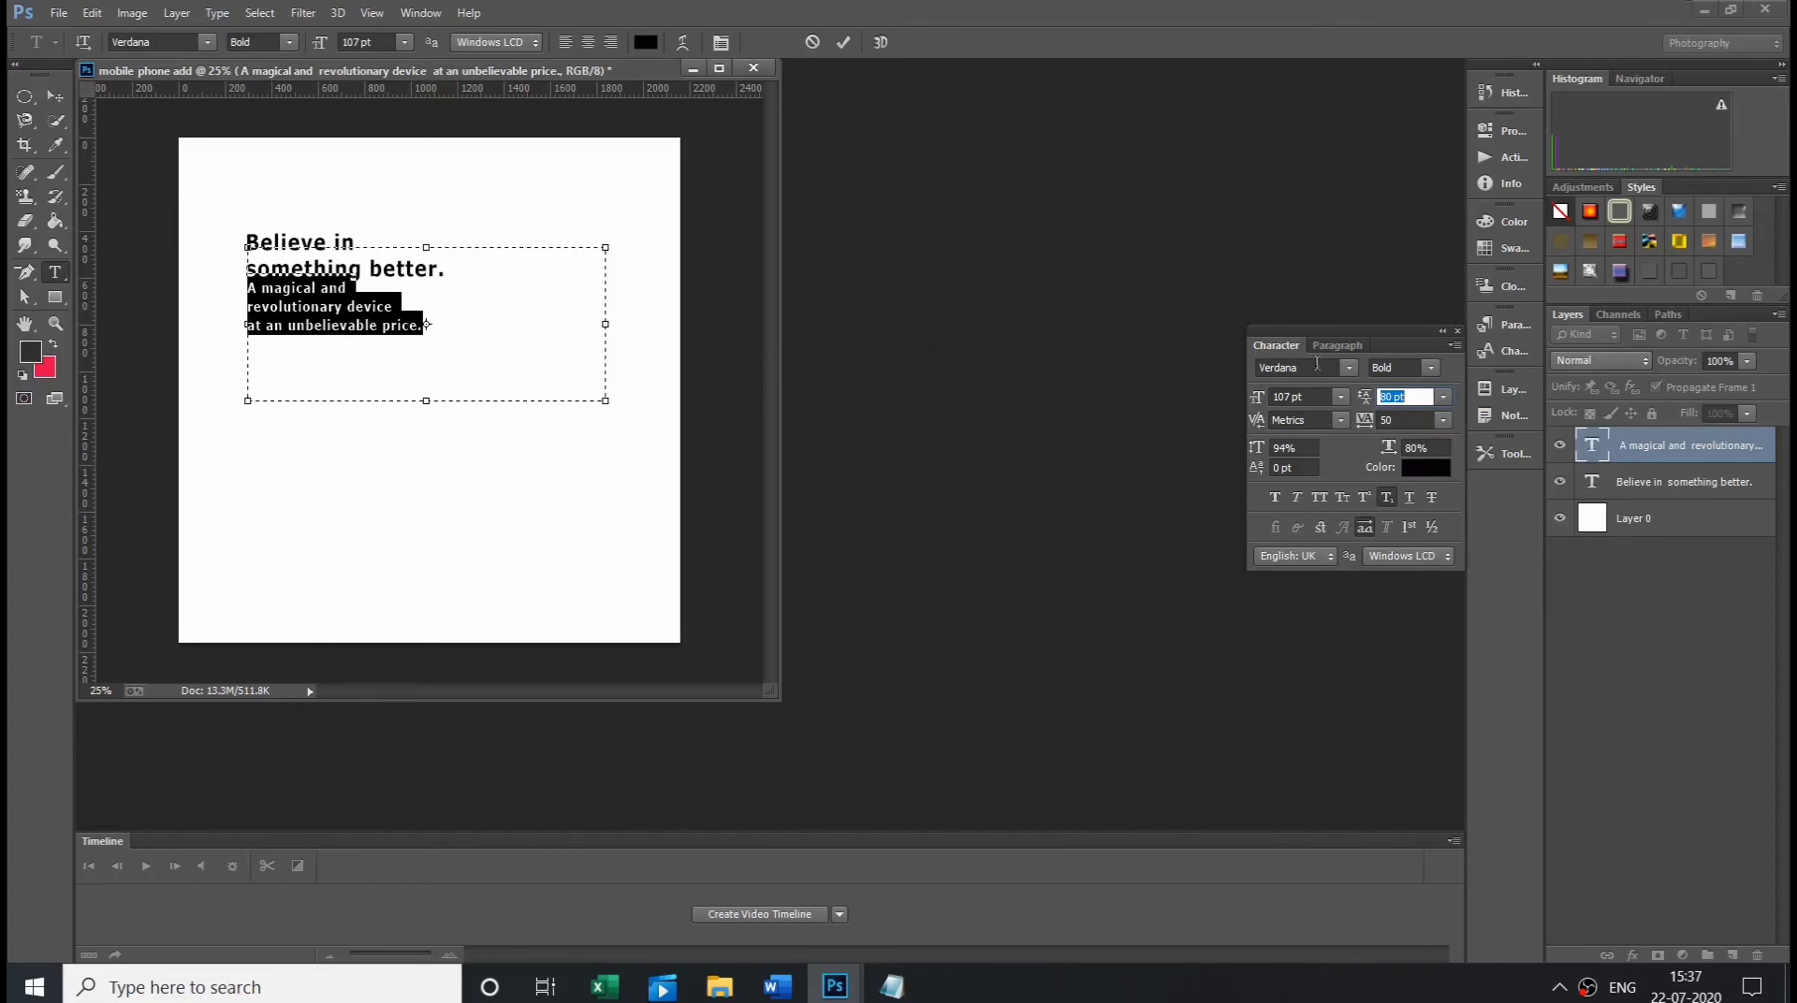
pyautogui.moveTo(413, 338); pyautogui.dragTo(312, 332)
pyautogui.hotkey('ctrl', 'Return')
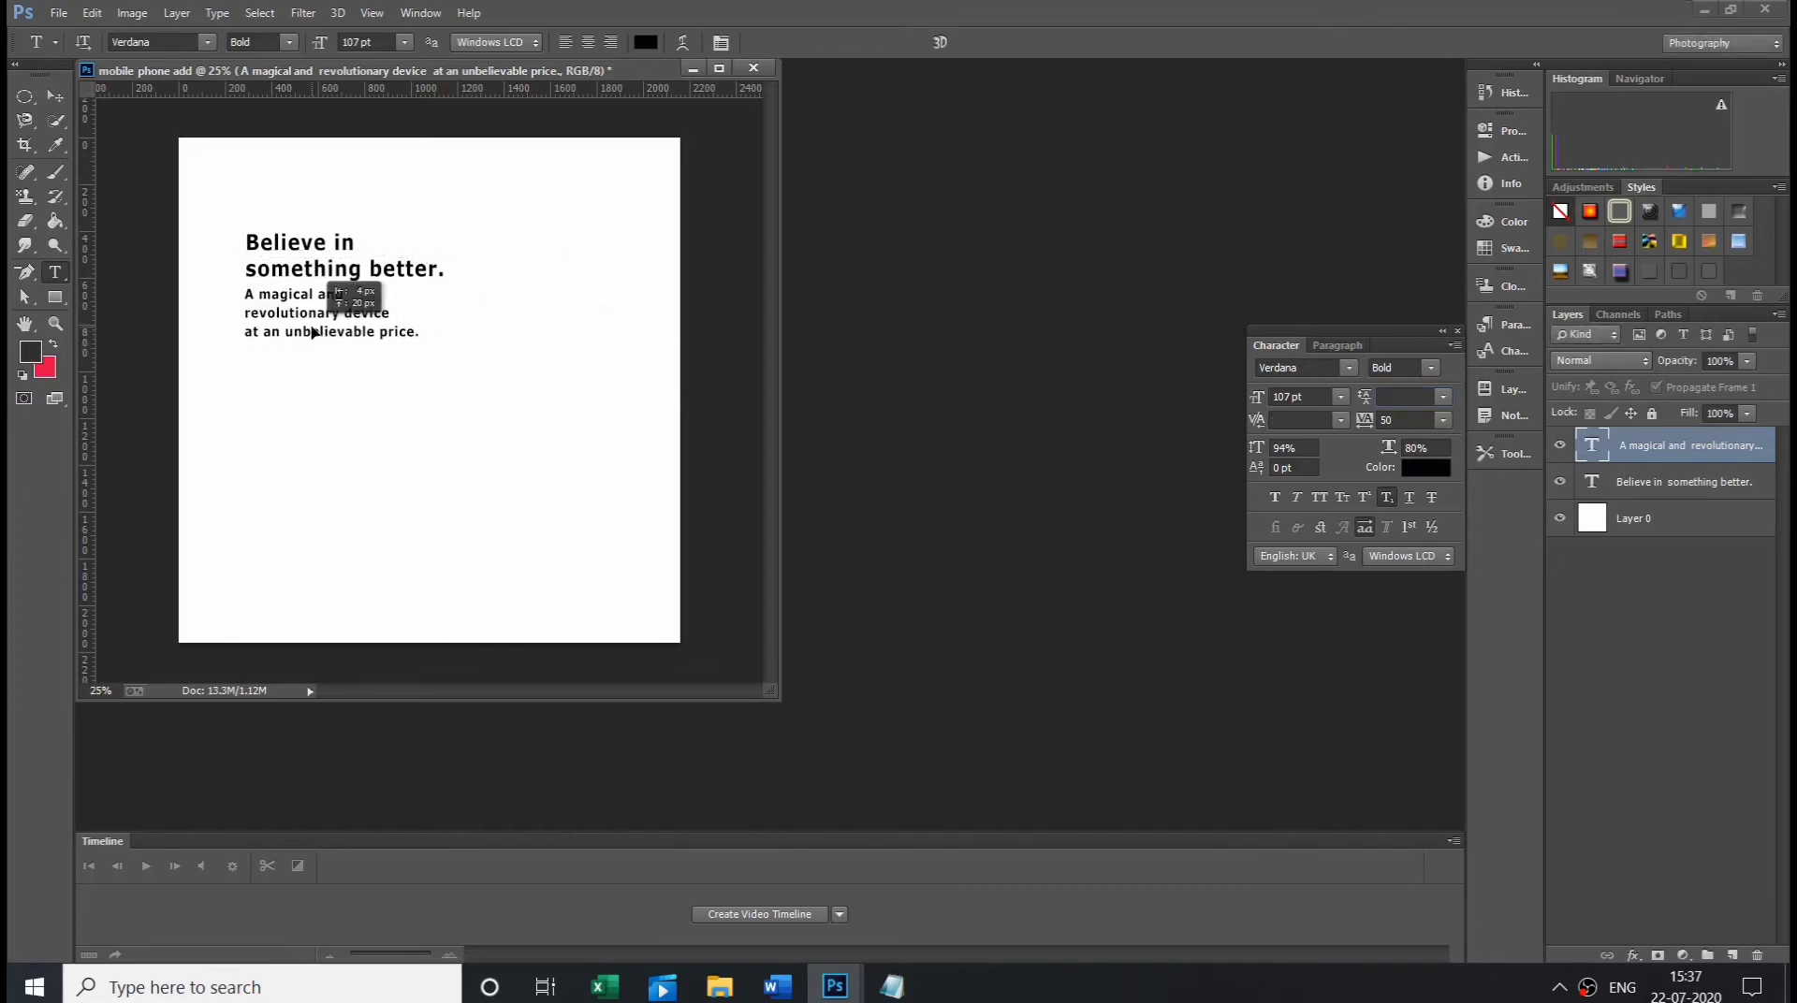
# - Draw a wide rectangle below the subline
pyautogui.click(55, 297)
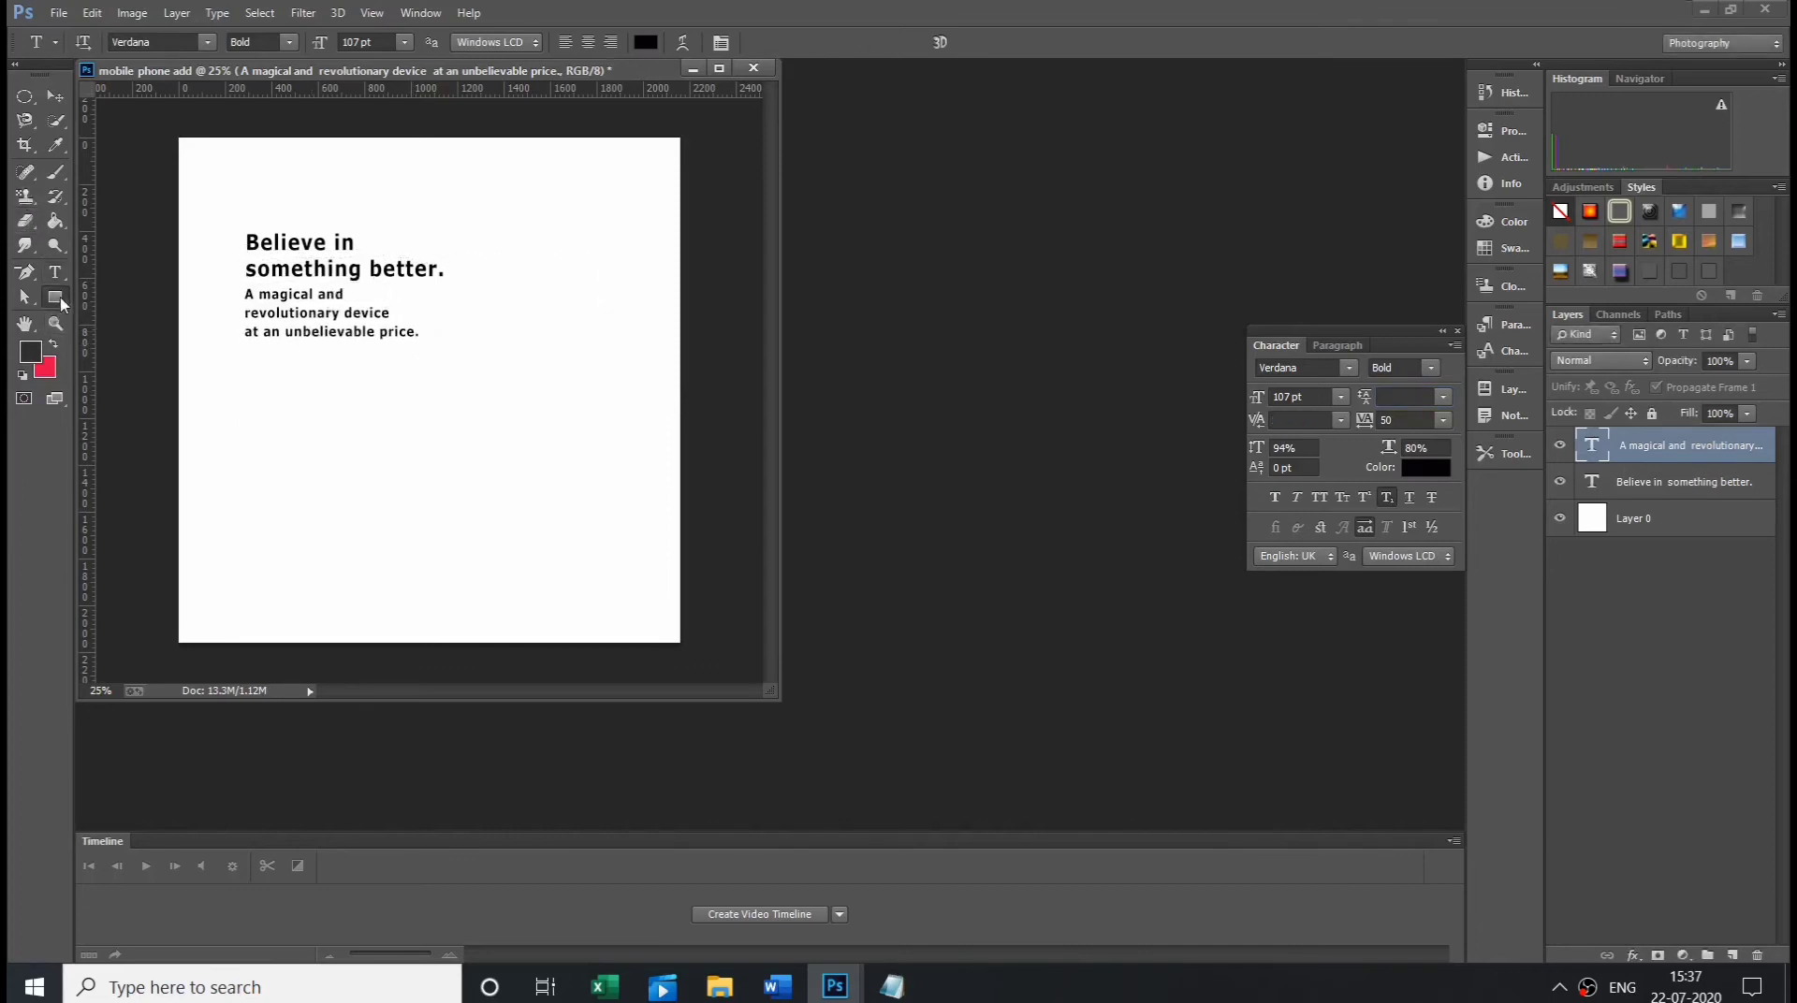
pyautogui.click(249, 376)
pyautogui.click(842, 383)
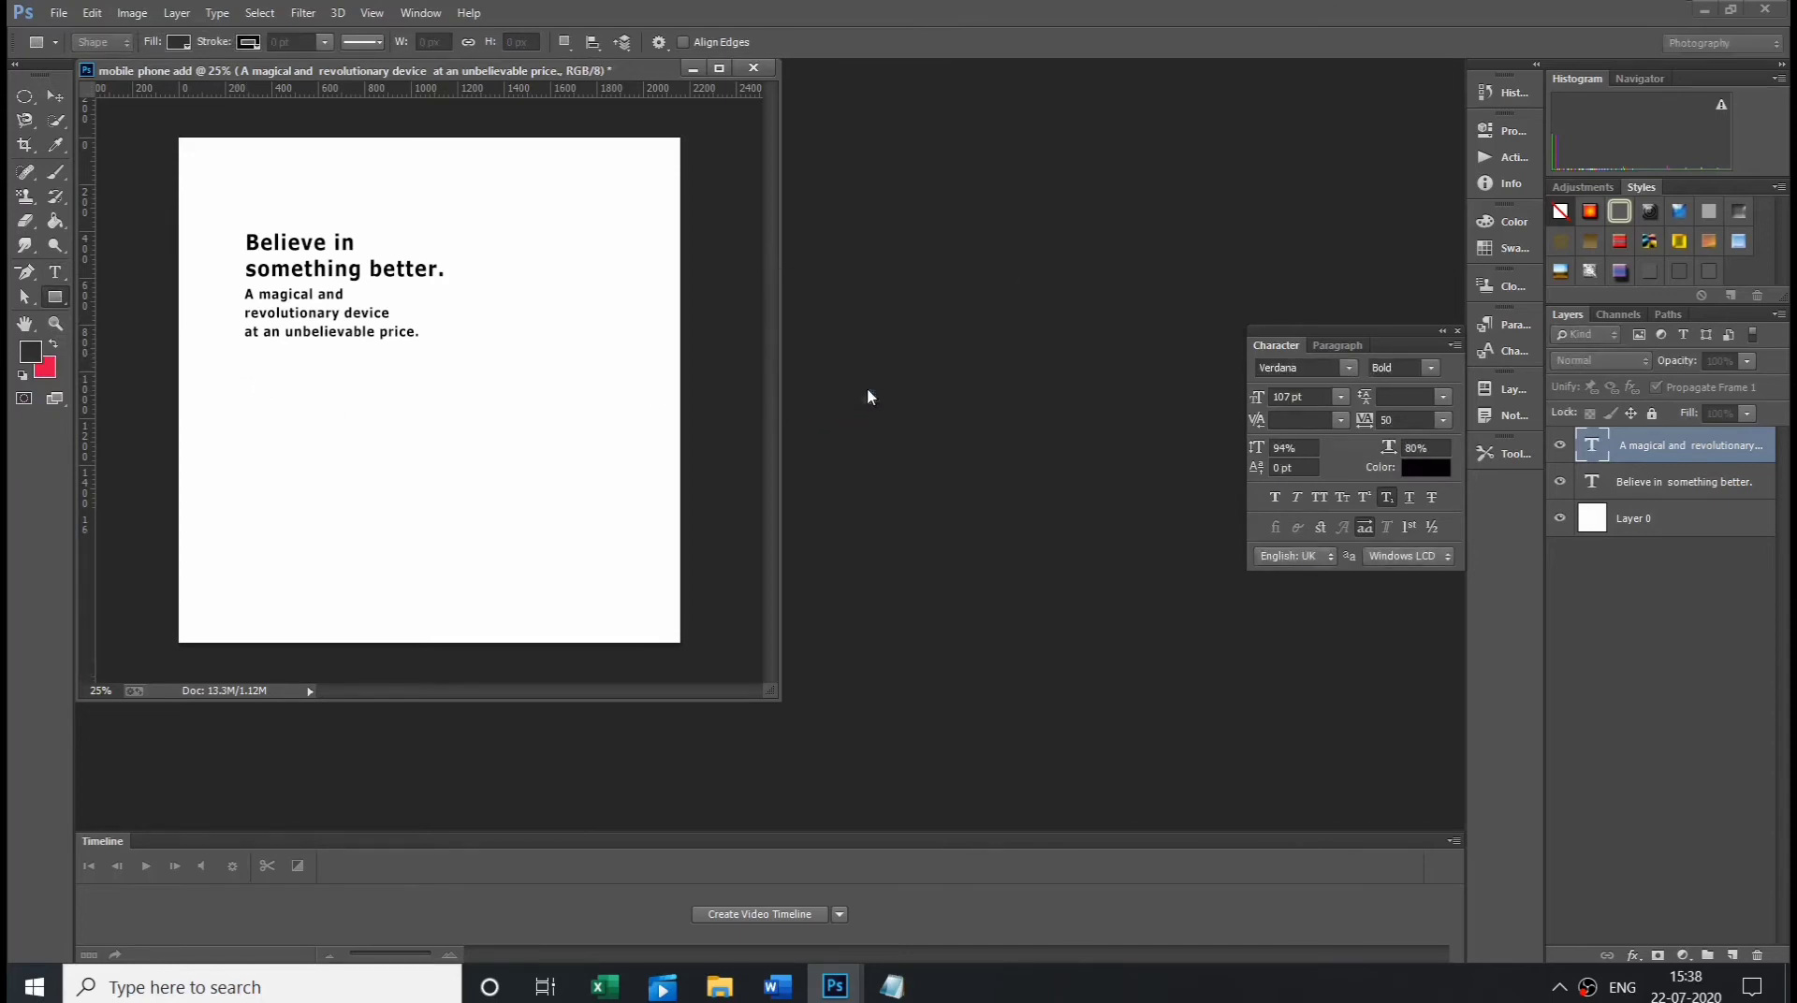
pyautogui.moveTo(246, 351)
pyautogui.mouseDown()
pyautogui.moveTo(397, 384)
pyautogui.moveTo(366, 362)
pyautogui.mouseUp()
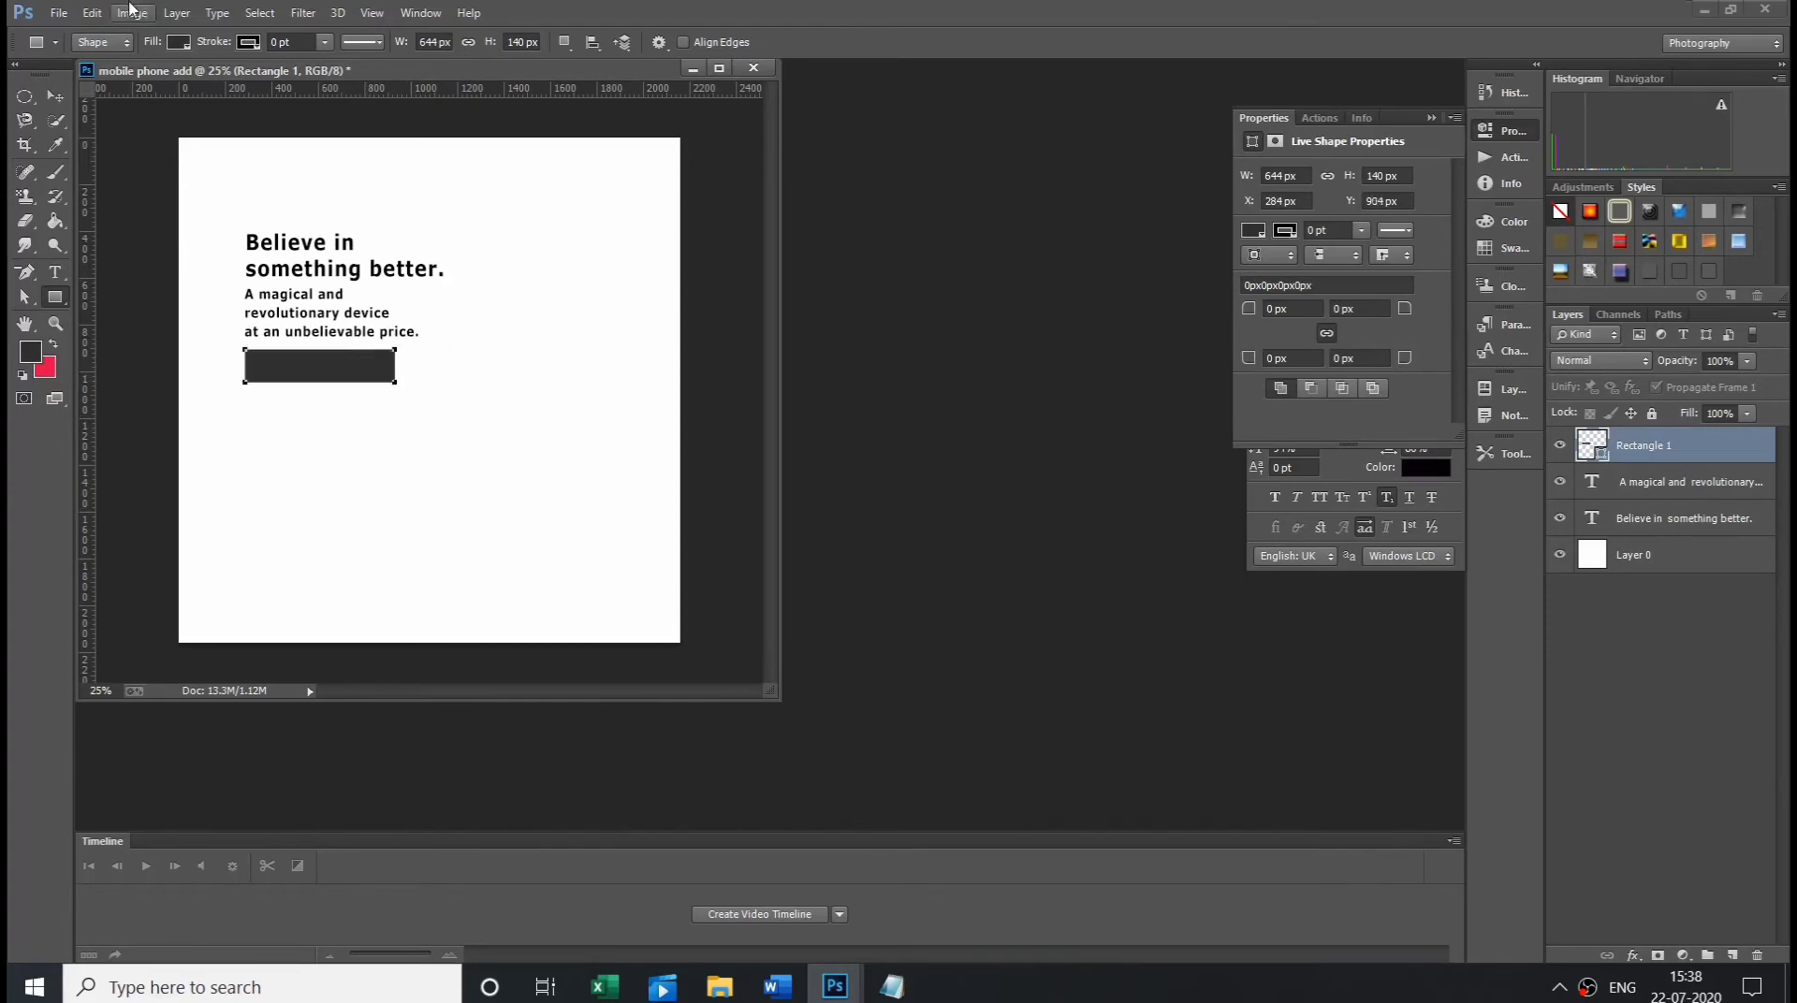
# - Remove the rectangle's fill and give it a purple outline
pyautogui.click(179, 42)
pyautogui.click(96, 79)
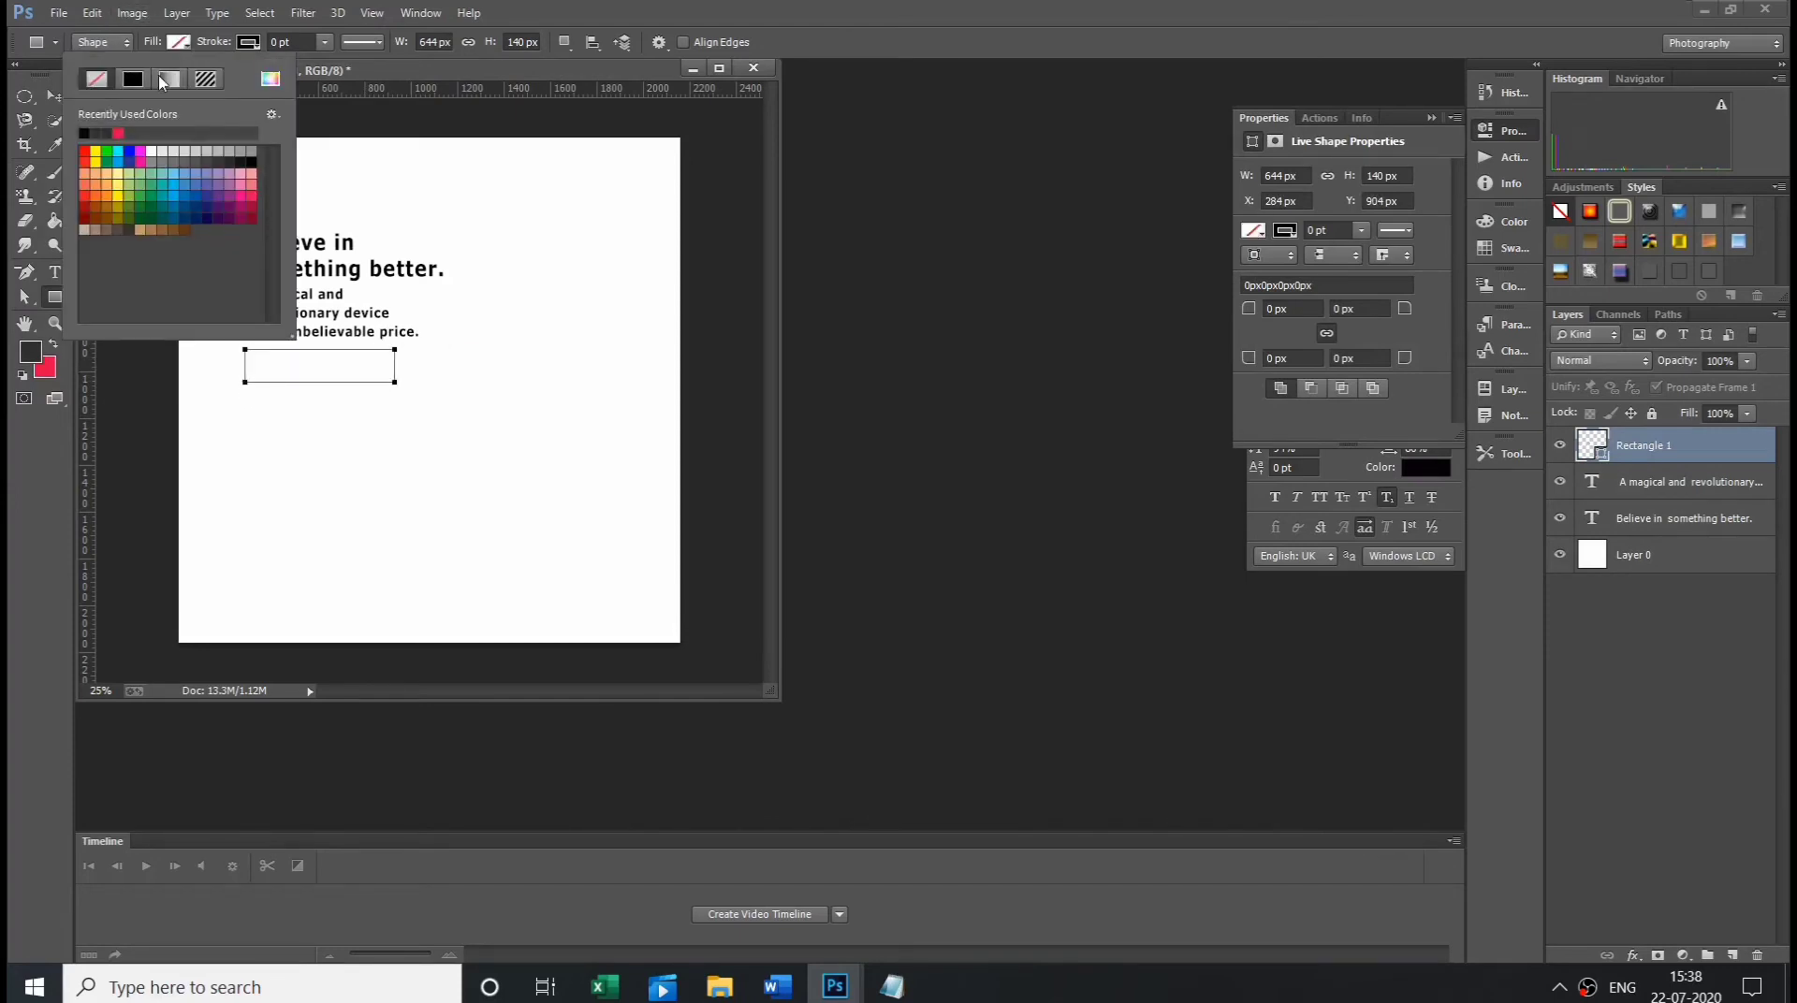
pyautogui.click(274, 41)
pyautogui.click(179, 42)
pyautogui.click(252, 42)
pyautogui.click(289, 193)
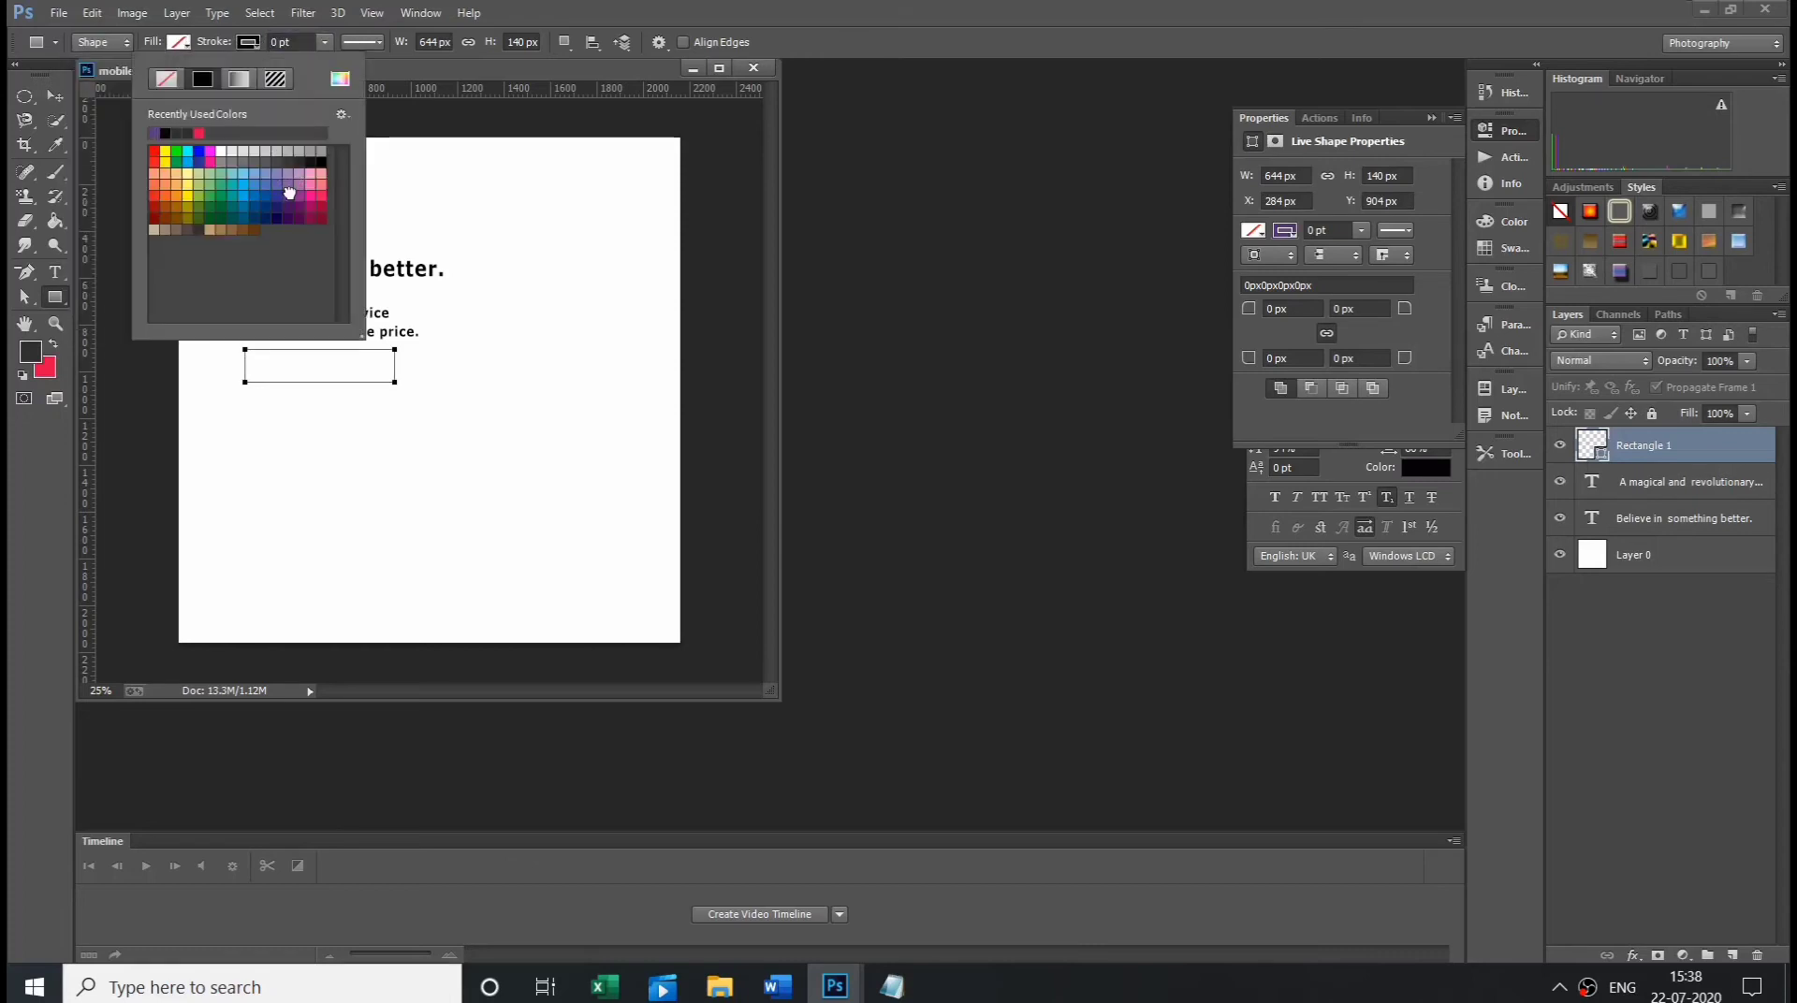
# - Set the rectangle's outline width to 11 pt
pyautogui.click(309, 41)
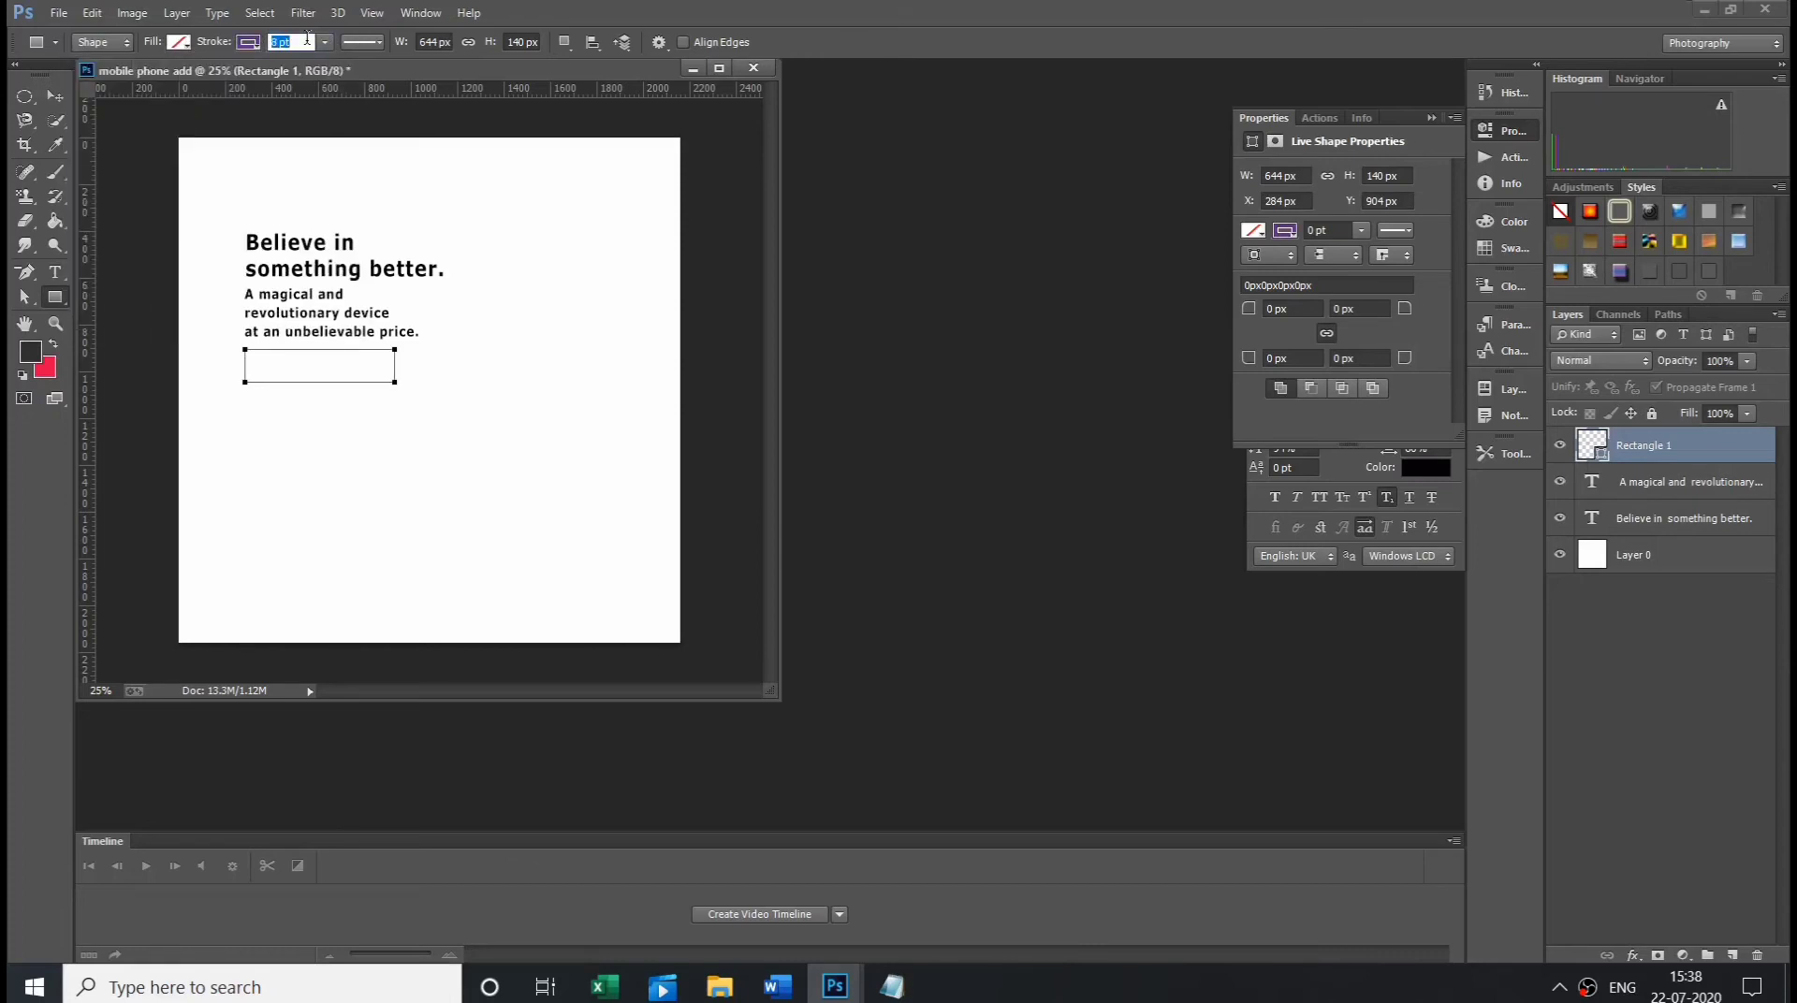
pyautogui.press('Up')
pyautogui.press('Up')
pyautogui.press('Return')
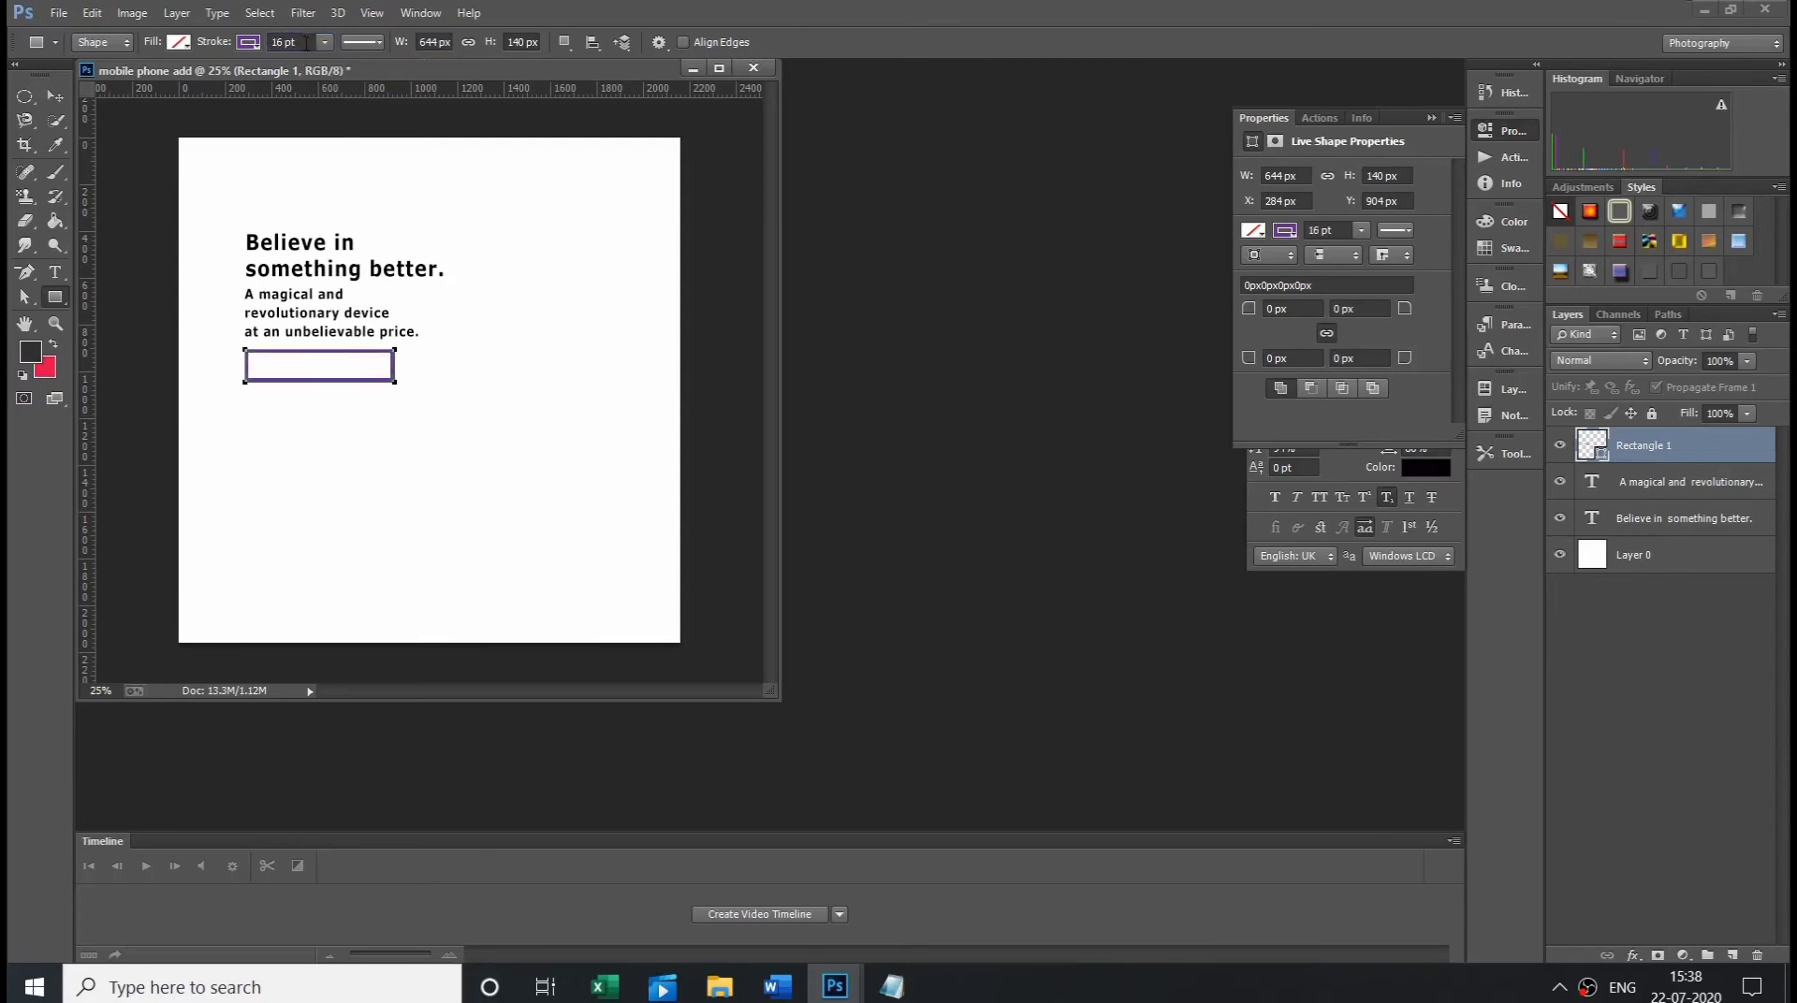
pyautogui.doubleClick(306, 42)
pyautogui.write('11')
pyautogui.press('Return')
# - Open A12-blue.png and drag the phone photo into the ad document
pyautogui.click(58, 12)
pyautogui.click(79, 55)
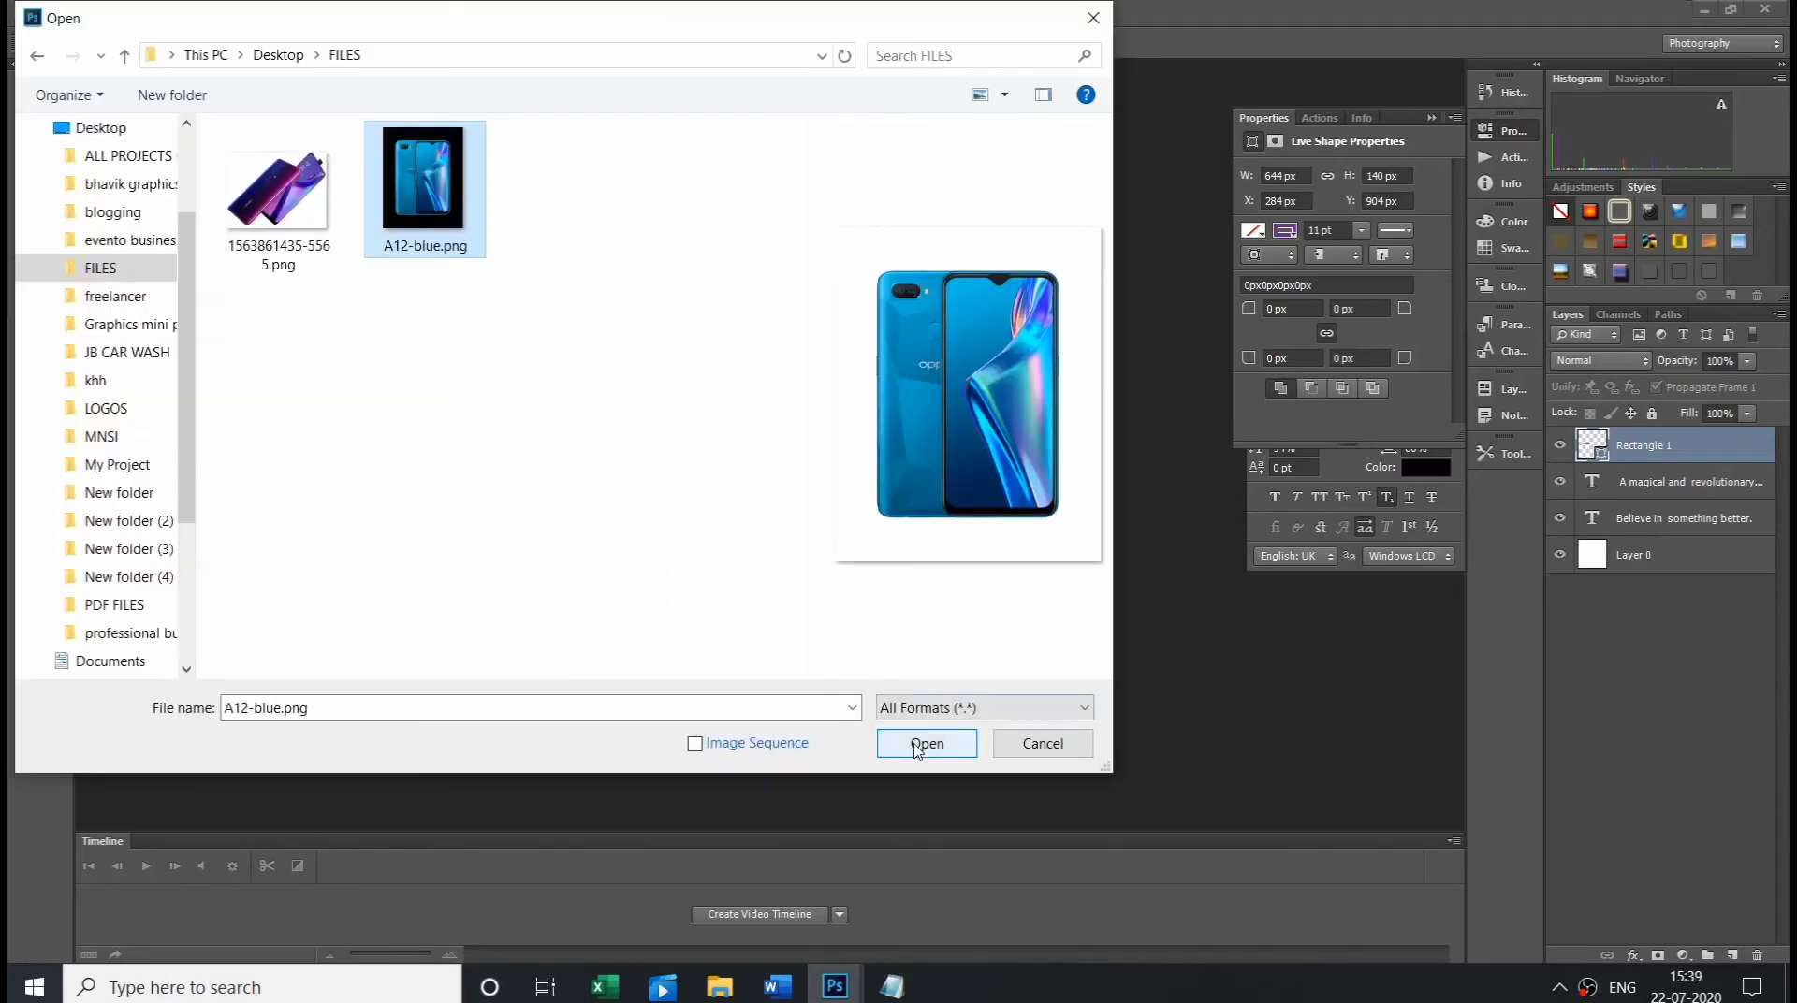
pyautogui.click(923, 743)
pyautogui.press('v')
pyautogui.moveTo(543, 440); pyautogui.dragTo(609, 470)
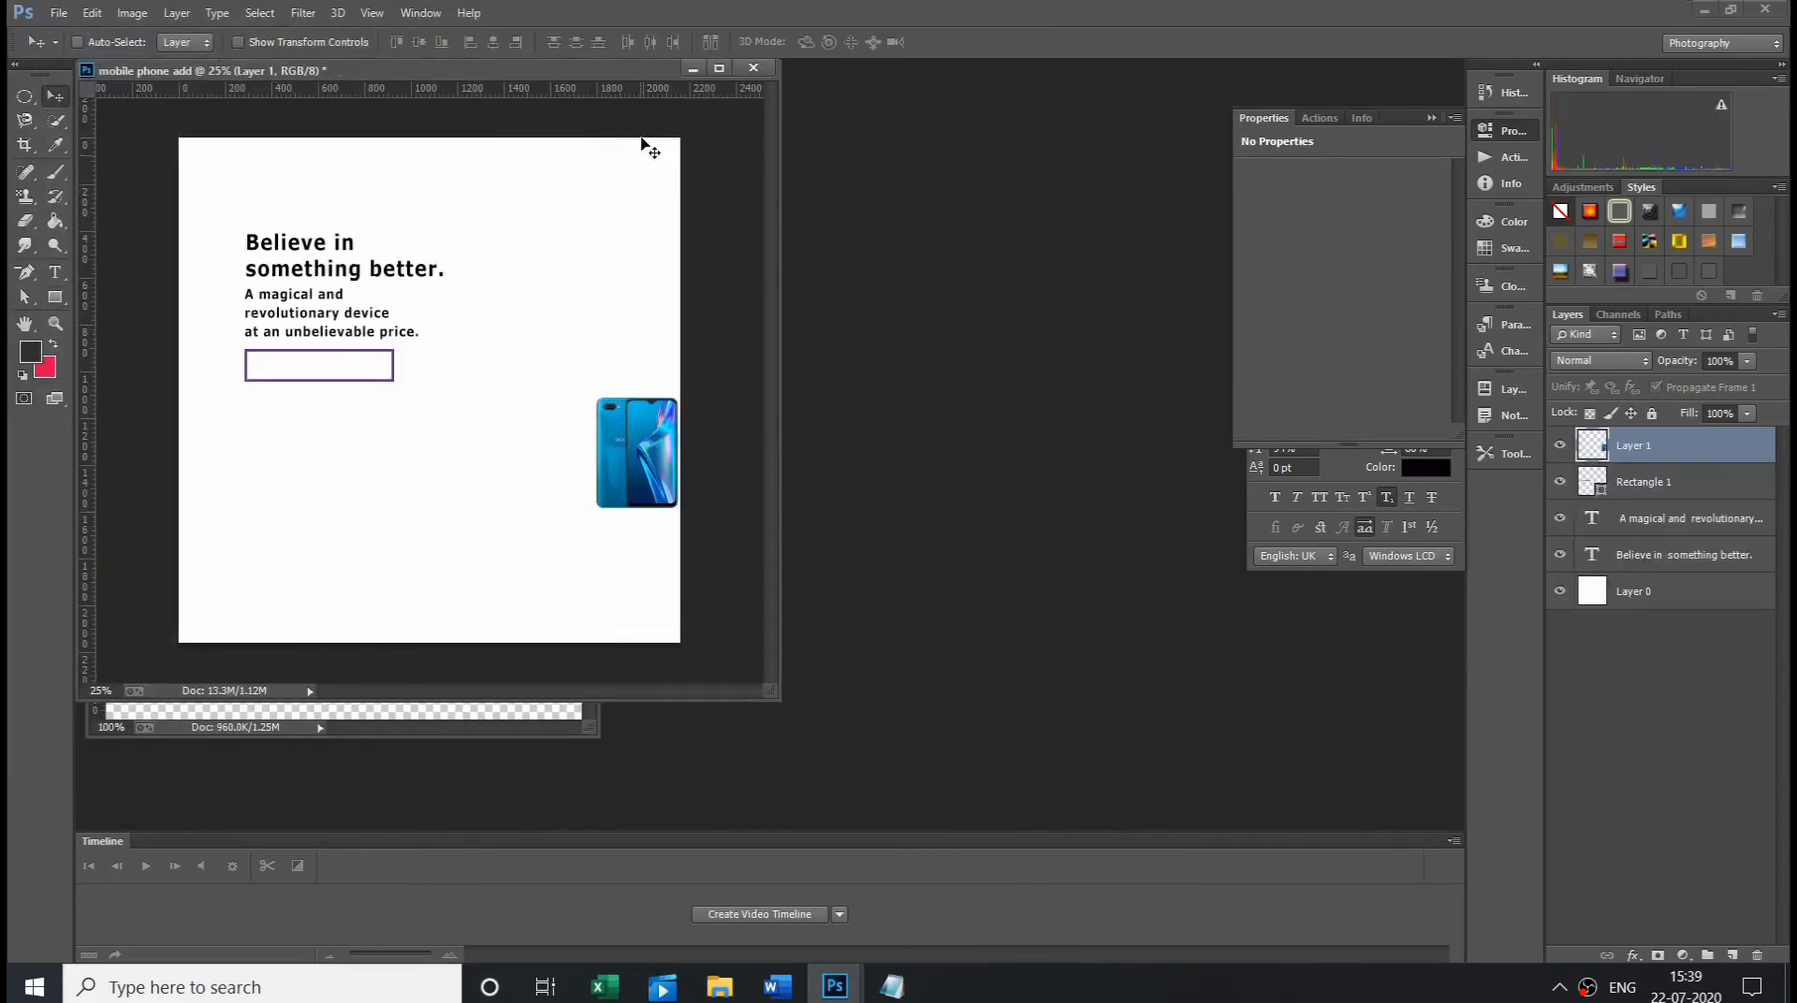
pyautogui.click(517, 95)
pyautogui.moveTo(562, 218); pyautogui.dragTo(408, 95)
# - Move the phone and scale it up with Free Transform to fill the right side
pyautogui.moveTo(655, 477)
pyautogui.mouseDown()
pyautogui.moveTo(472, 492)
pyautogui.moveTo(661, 612)
pyautogui.mouseUp()
pyautogui.hotkey('ctrl', 't')
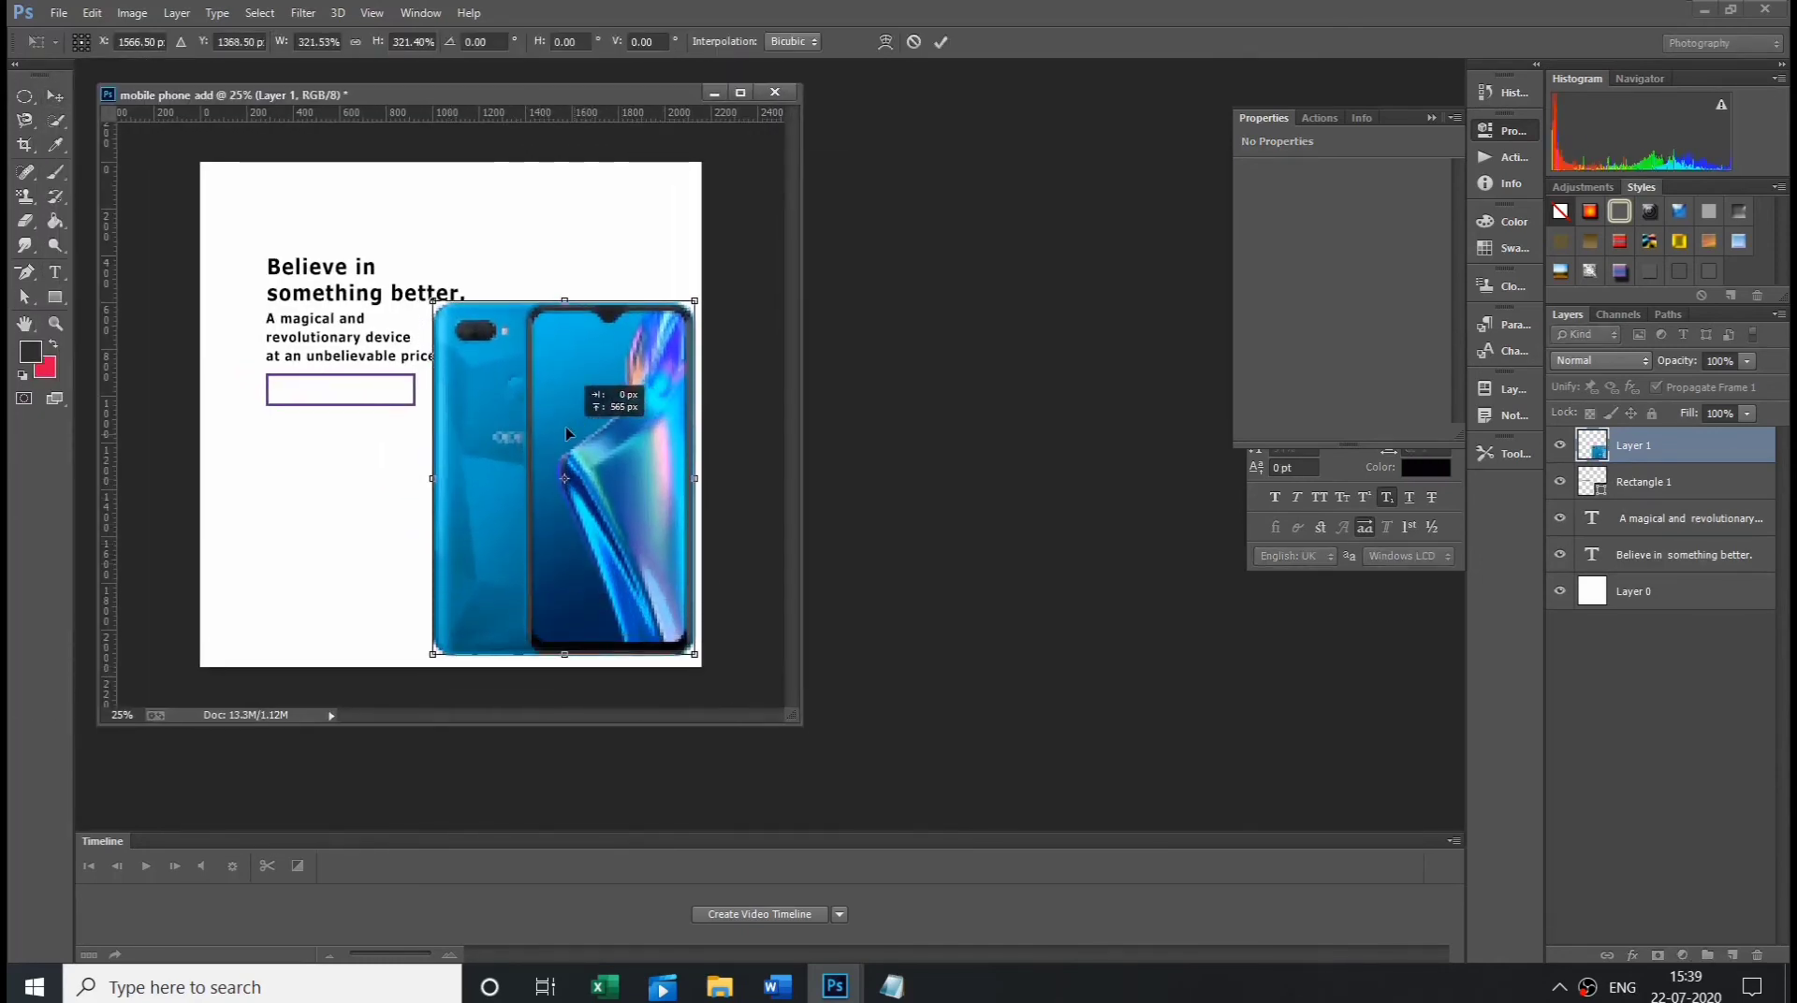
pyautogui.moveTo(604, 501)
pyautogui.mouseDown()
pyautogui.moveTo(603, 543)
pyautogui.moveTo(620, 491)
pyautogui.mouseUp()
pyautogui.press('Return')
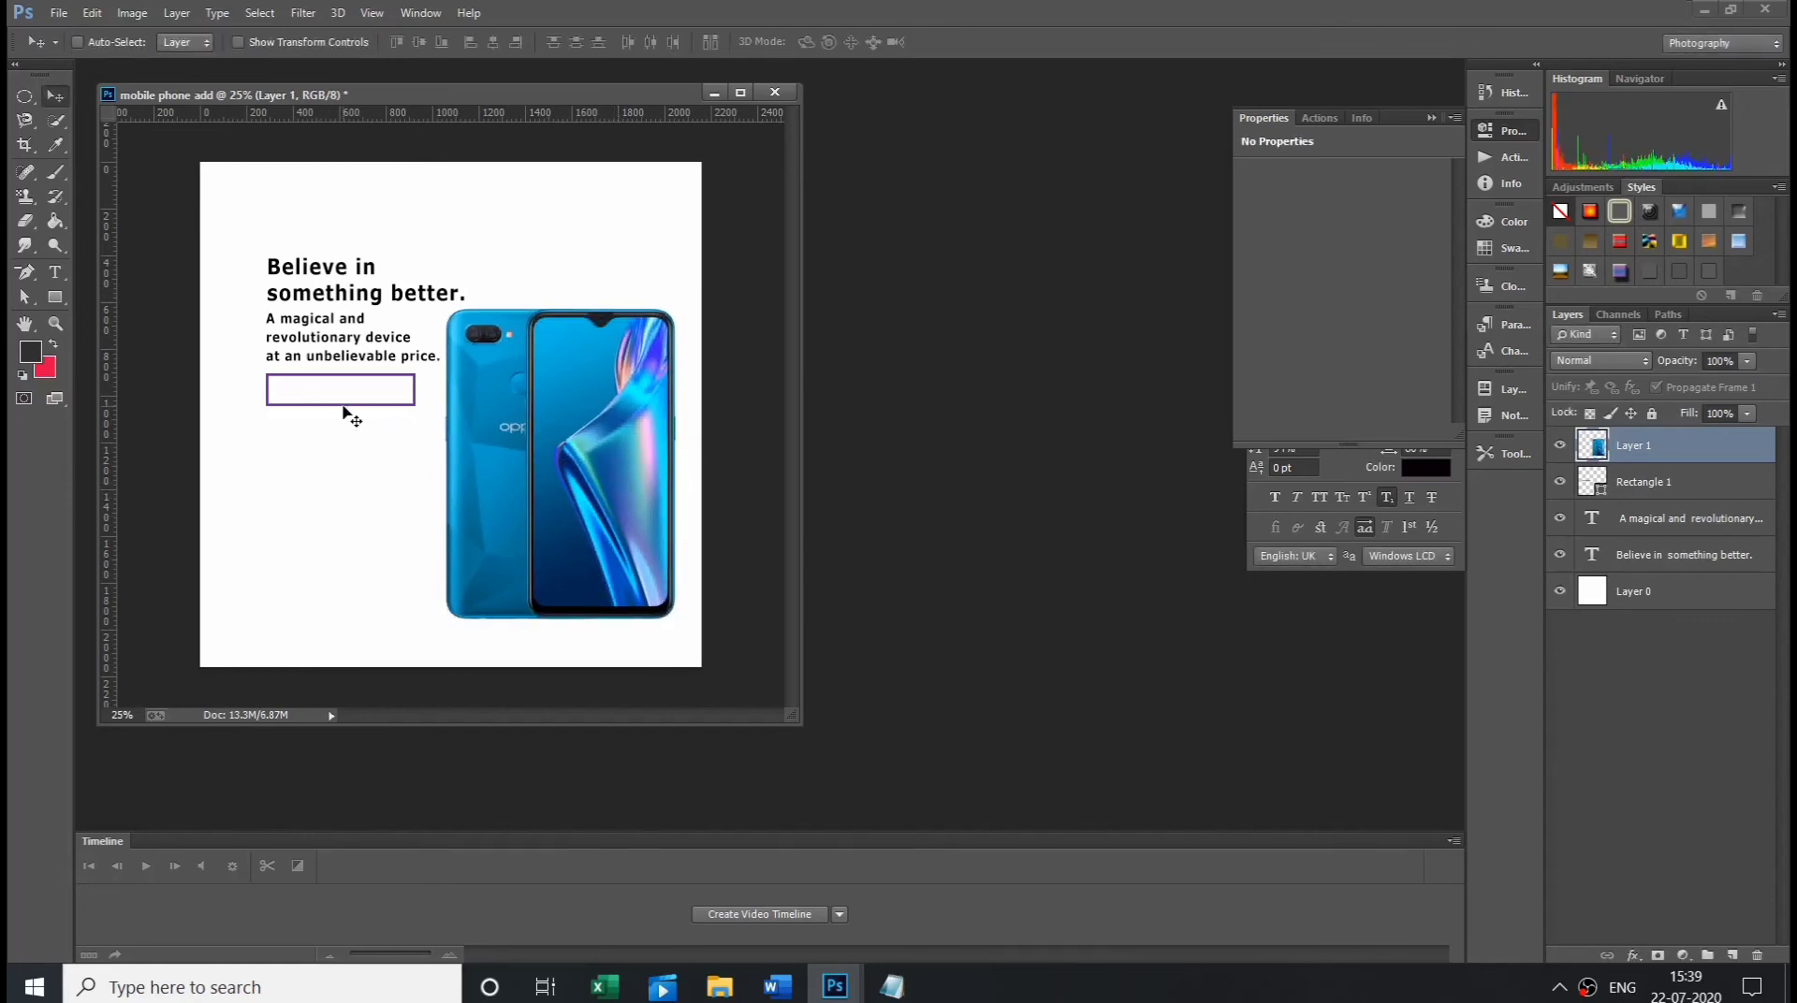
# - Draw a price text box and move it into the purple outlined box
pyautogui.press('t')
pyautogui.moveTo(243, 477); pyautogui.dragTo(395, 539)
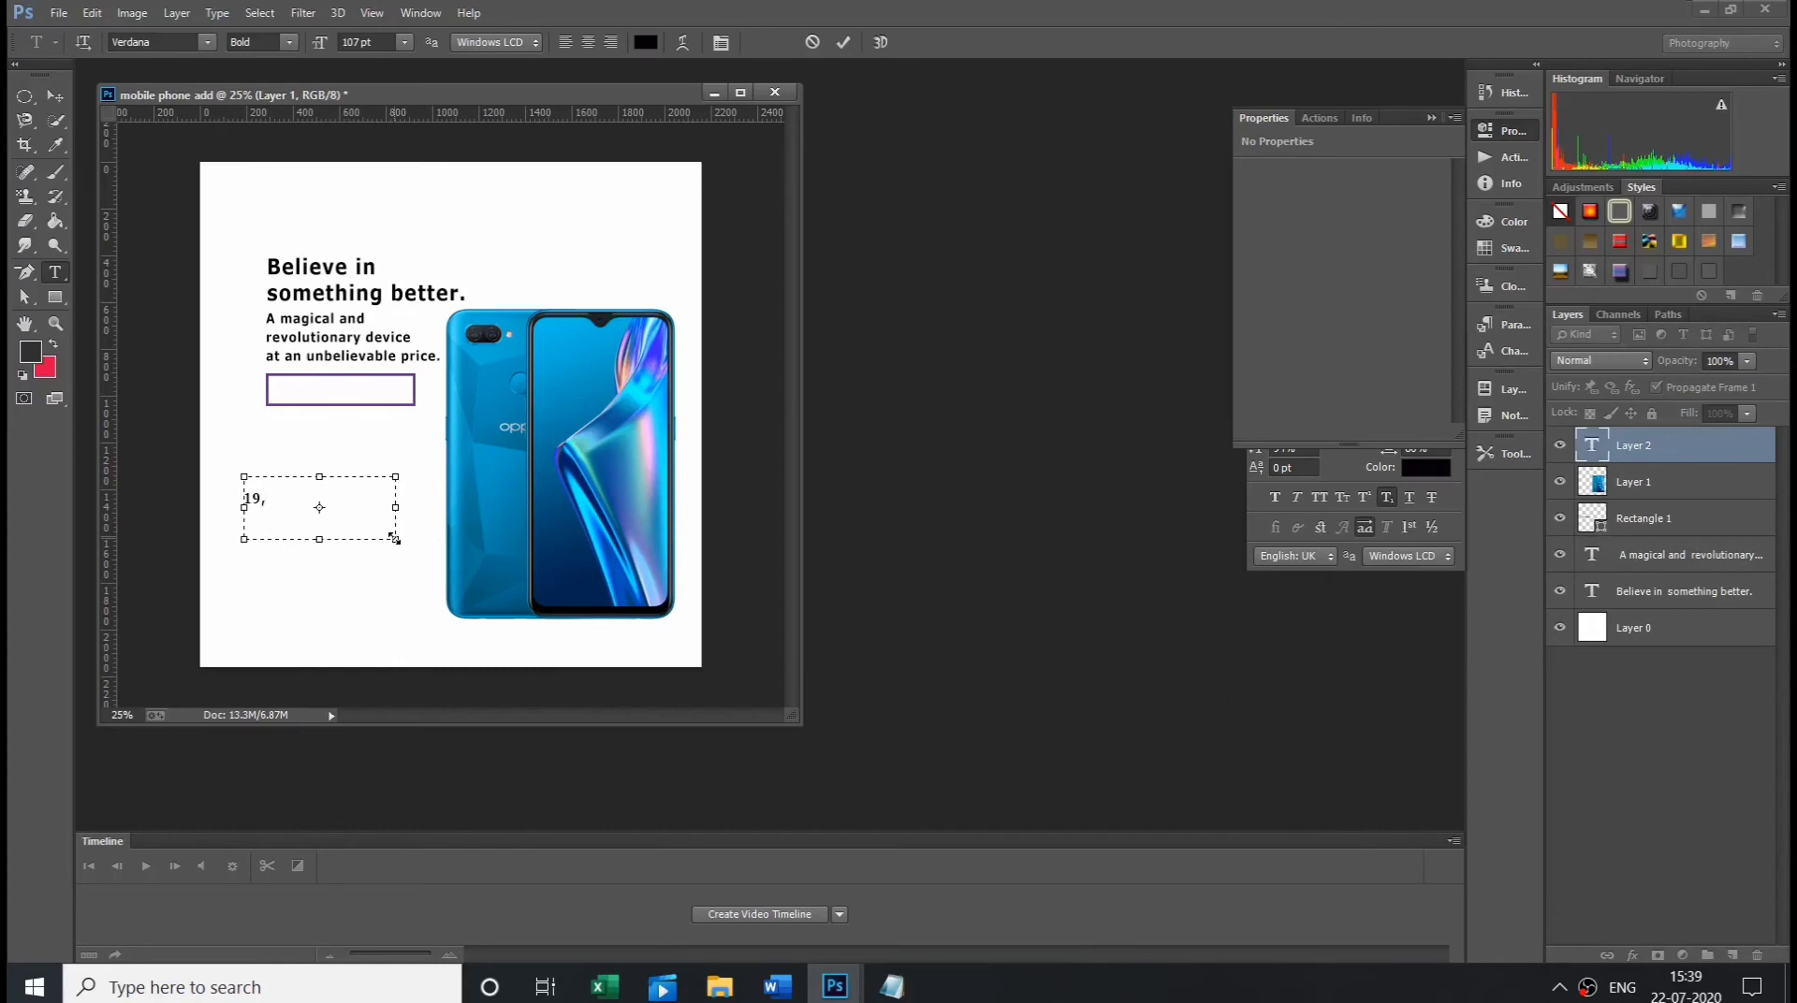
pyautogui.write('999')
pyautogui.moveTo(285, 523); pyautogui.dragTo(361, 414)
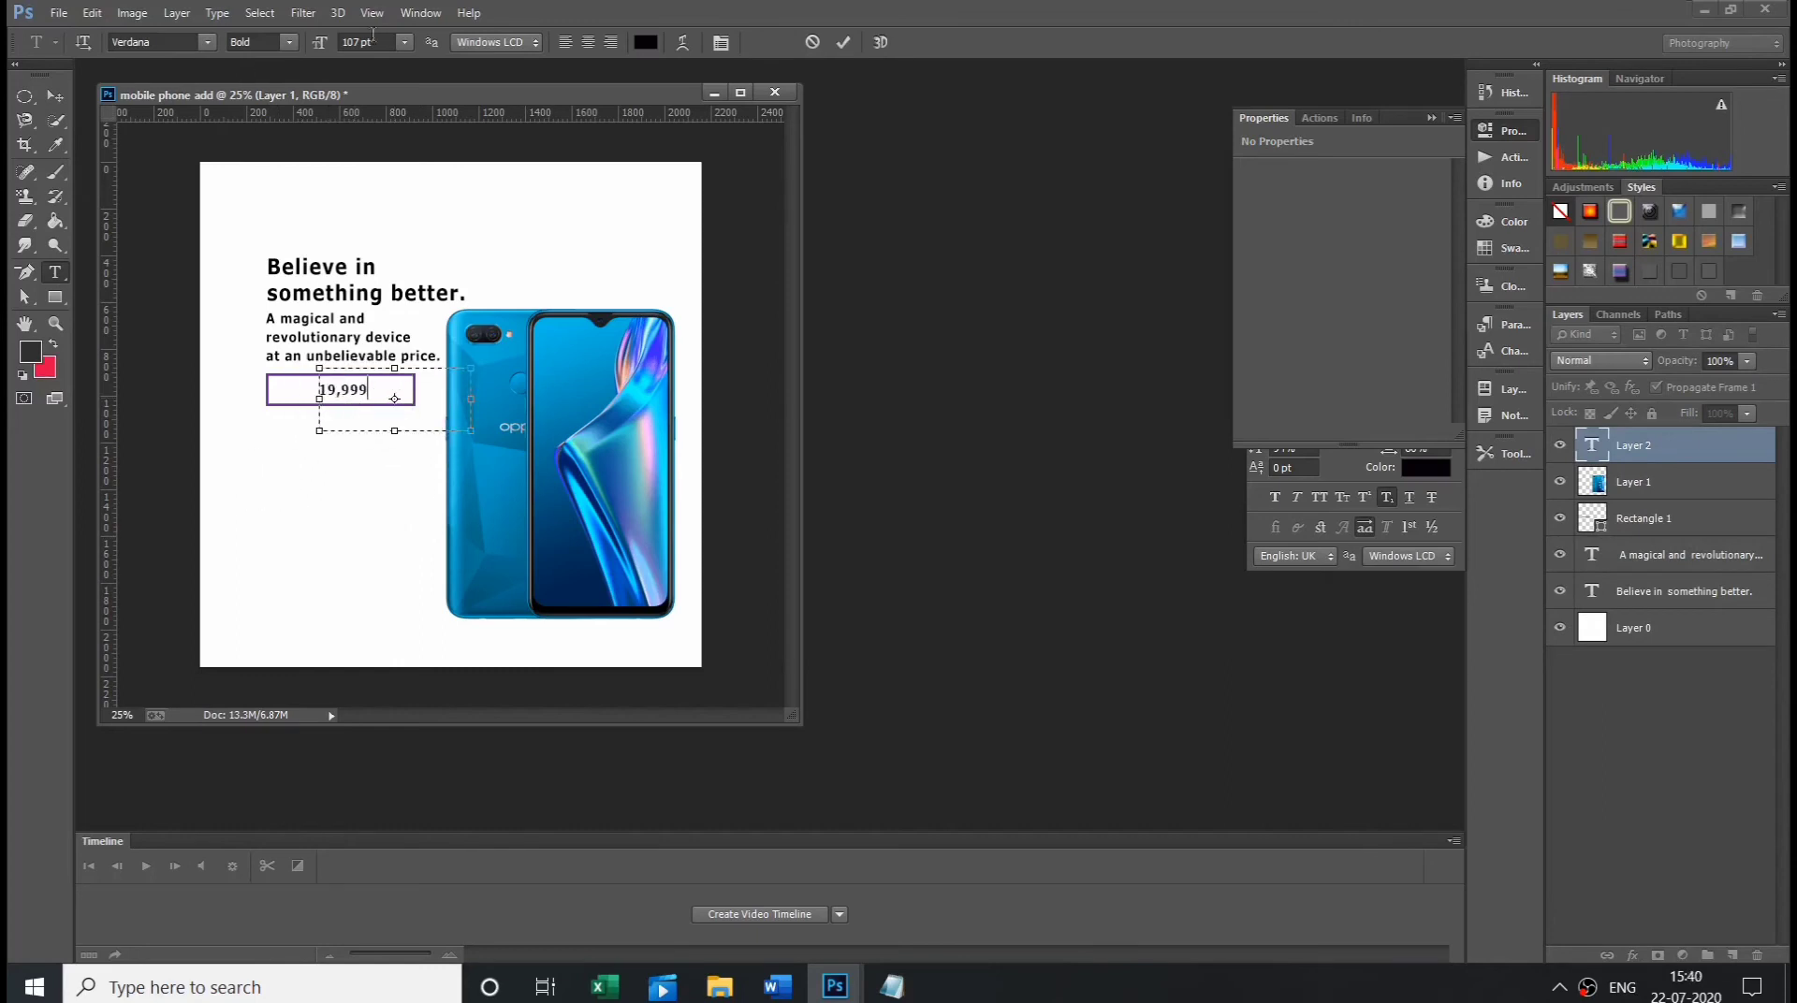
# - Try Bold Italic on the price, then set it back to plain Bold
pyautogui.click(404, 42)
pyautogui.click(291, 42)
pyautogui.click(293, 132)
pyautogui.click(290, 42)
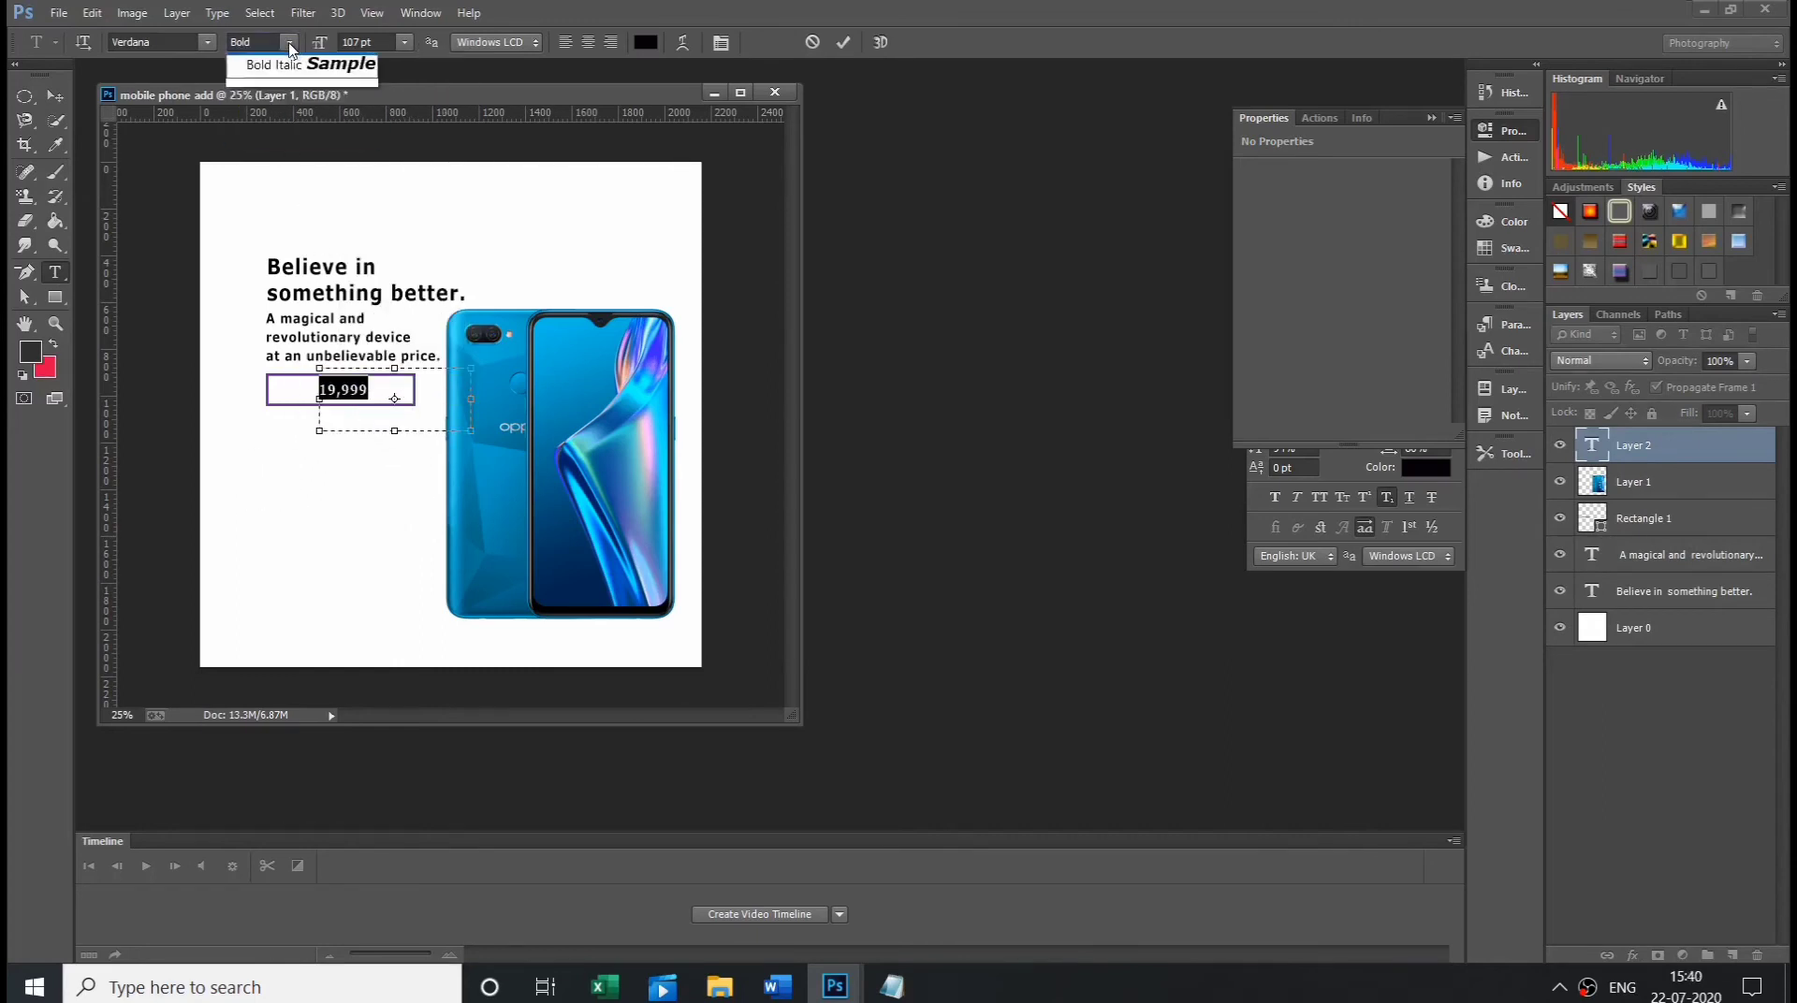
pyautogui.click(301, 131)
pyautogui.click(290, 43)
pyautogui.click(271, 106)
# - Shift the price left, remove stray characters before 19,999, and commit
pyautogui.moveTo(330, 389); pyautogui.dragTo(309, 389)
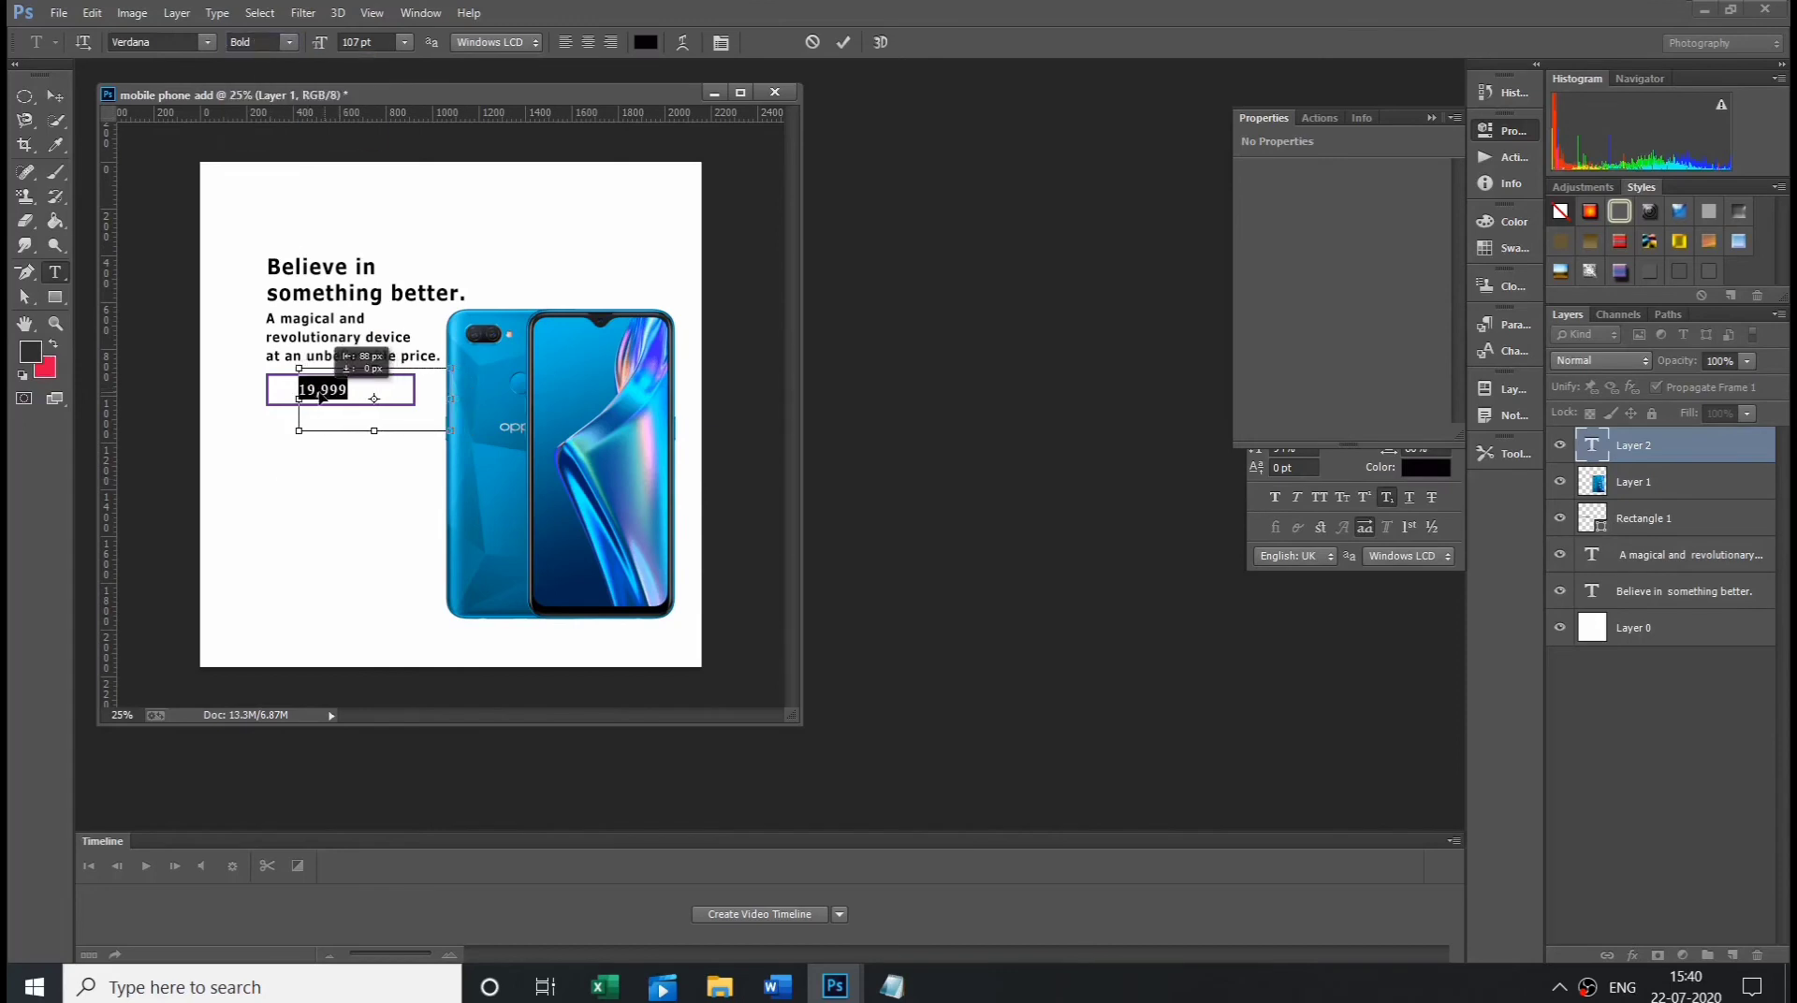
pyautogui.click(308, 383)
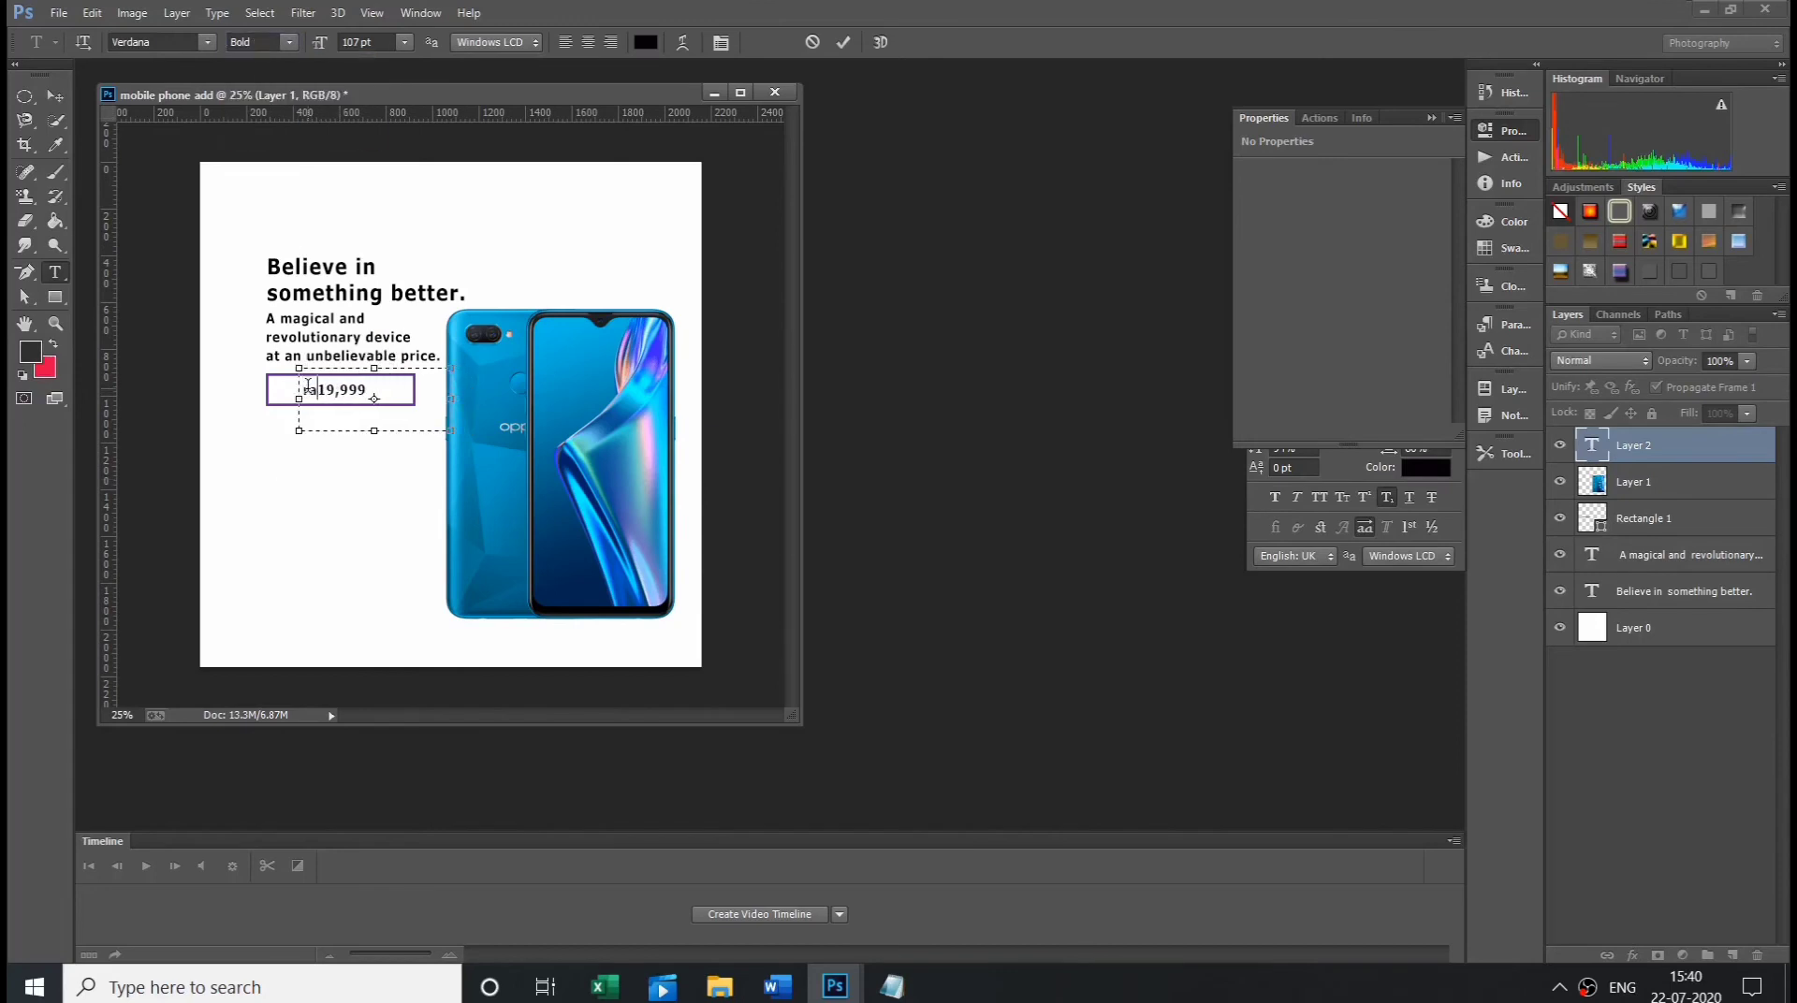
pyautogui.press('BackSpace')
pyautogui.press('BackSpace')
pyautogui.click(601, 482)
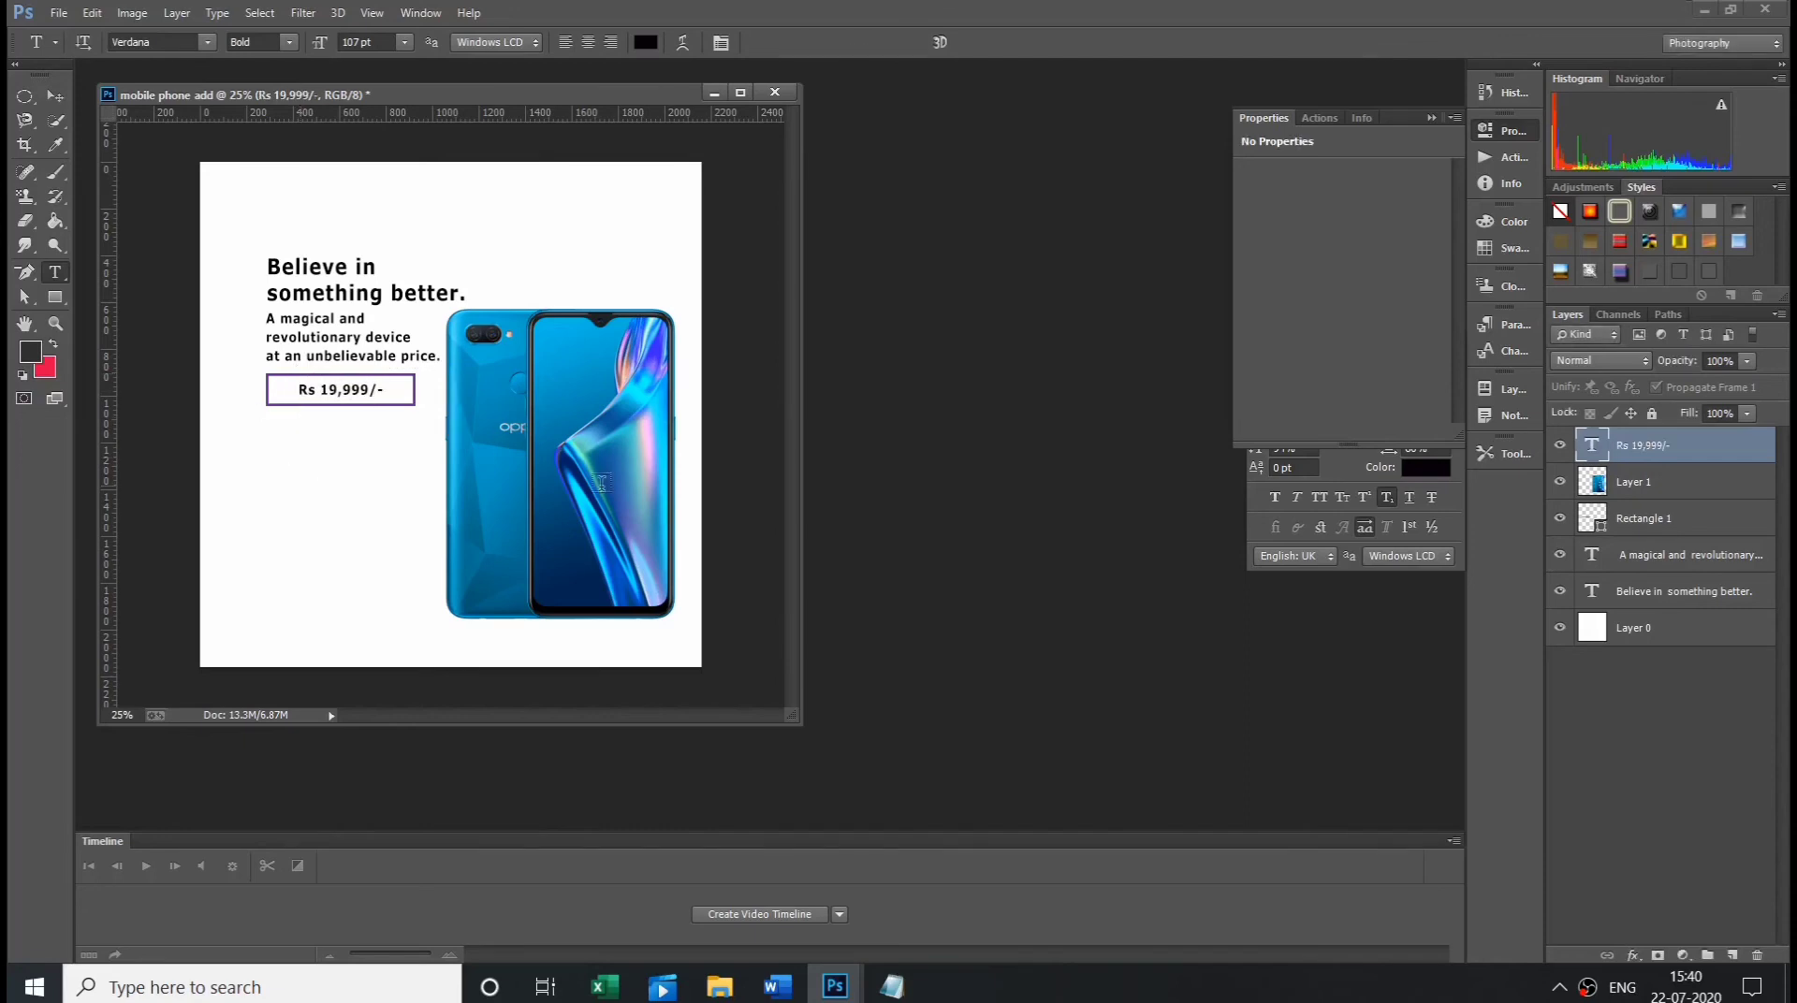
# - Set the soft brush to 183 px and dismiss the rasterize prompts
pyautogui.press('b')
pyautogui.click(101, 43)
pyautogui.moveTo(135, 105); pyautogui.dragTo(199, 109)
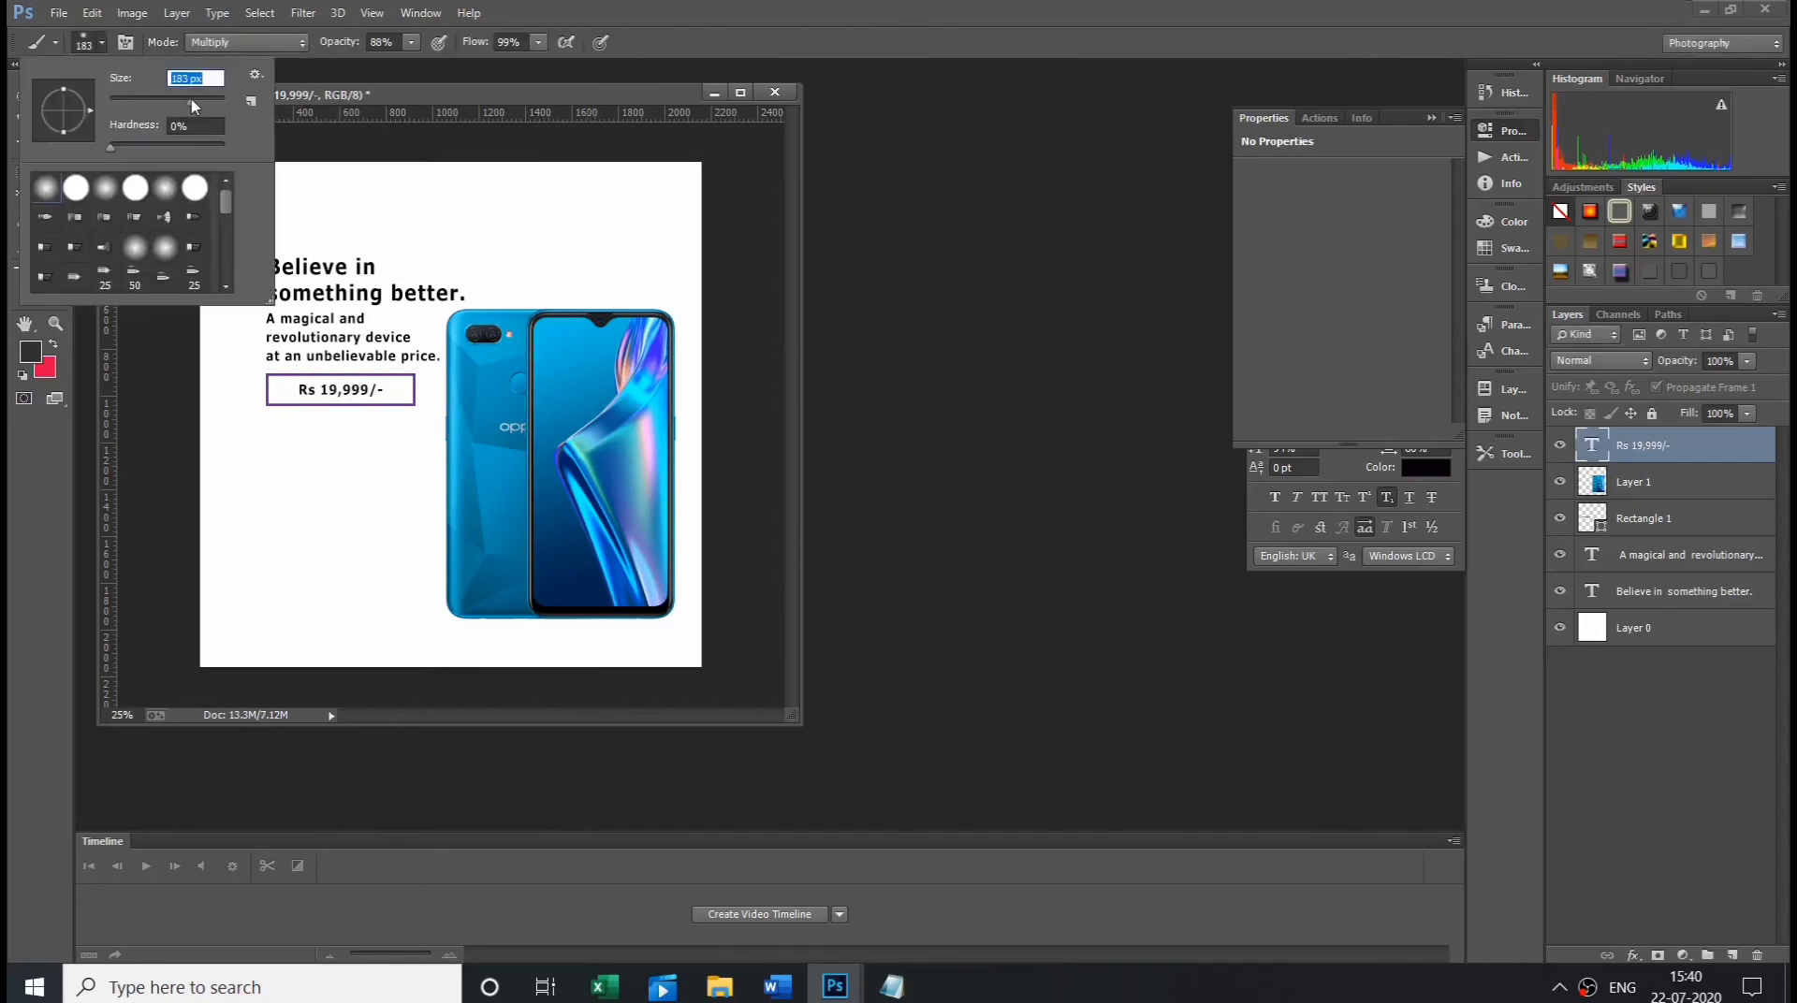
pyautogui.click(470, 304)
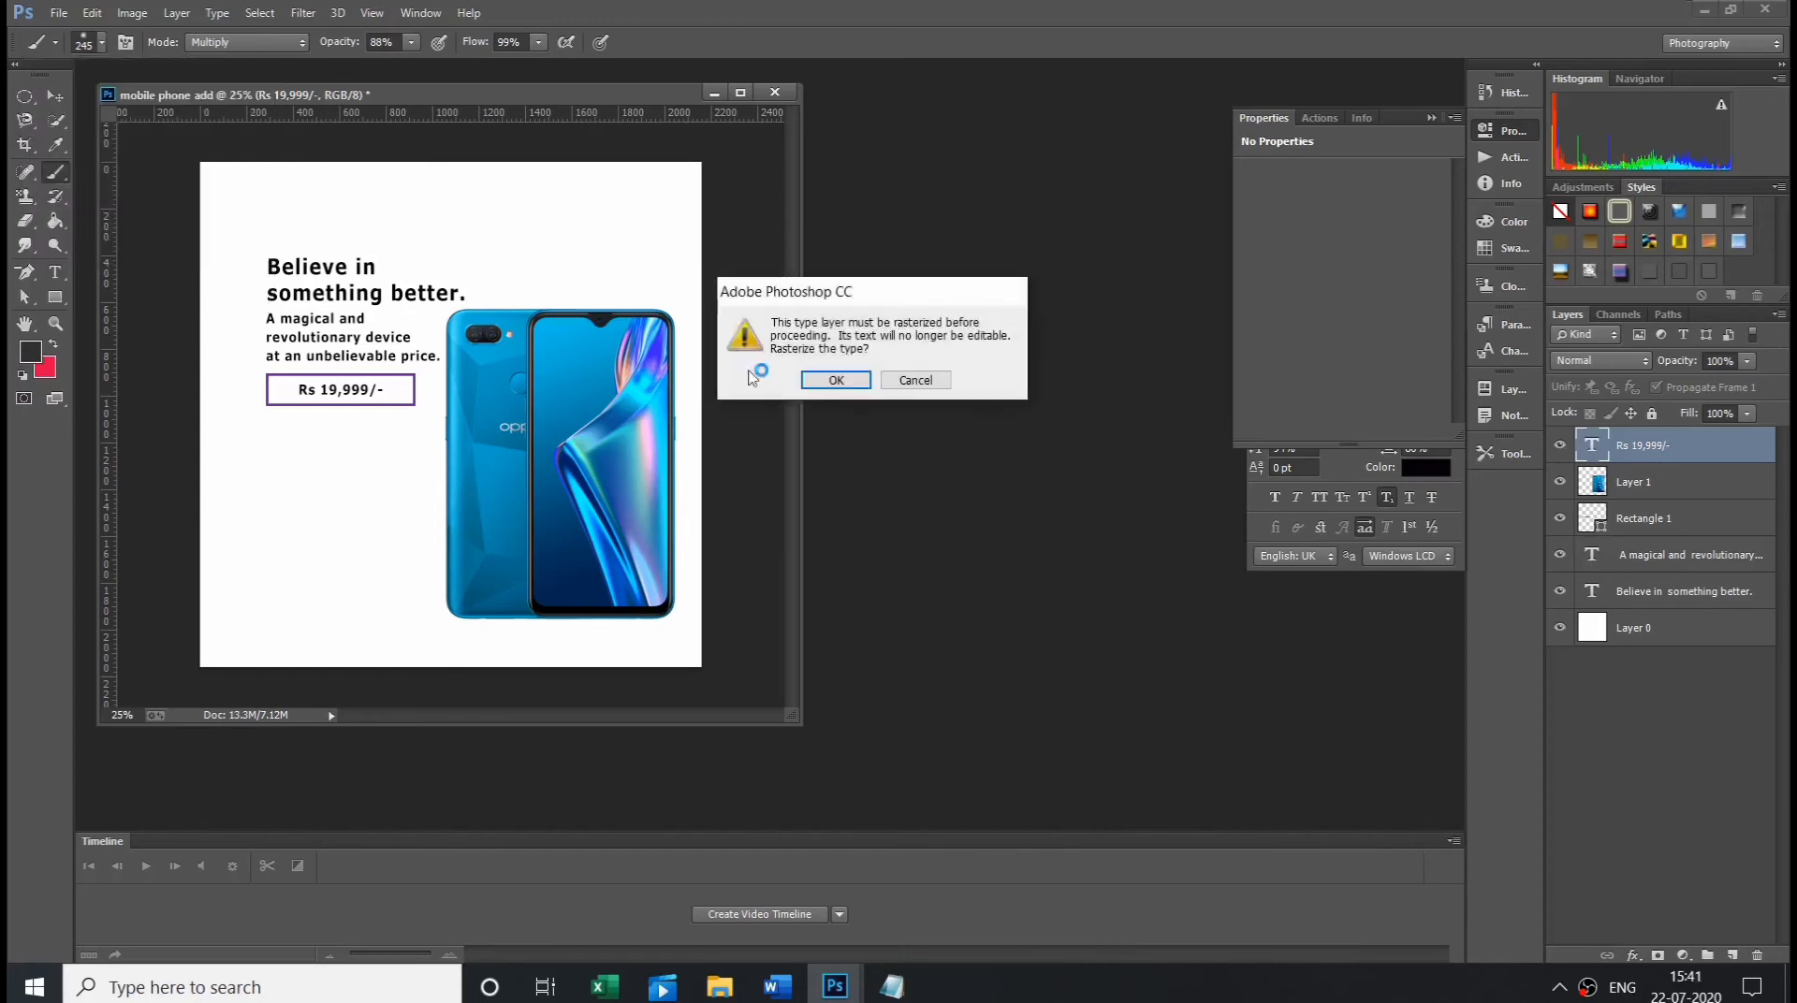
pyautogui.click(918, 377)
# - Paint a soft grey dab on a new empty shadow layer
pyautogui.hotkey('ctrl', 'shift', 'n')
pyautogui.press('Return')
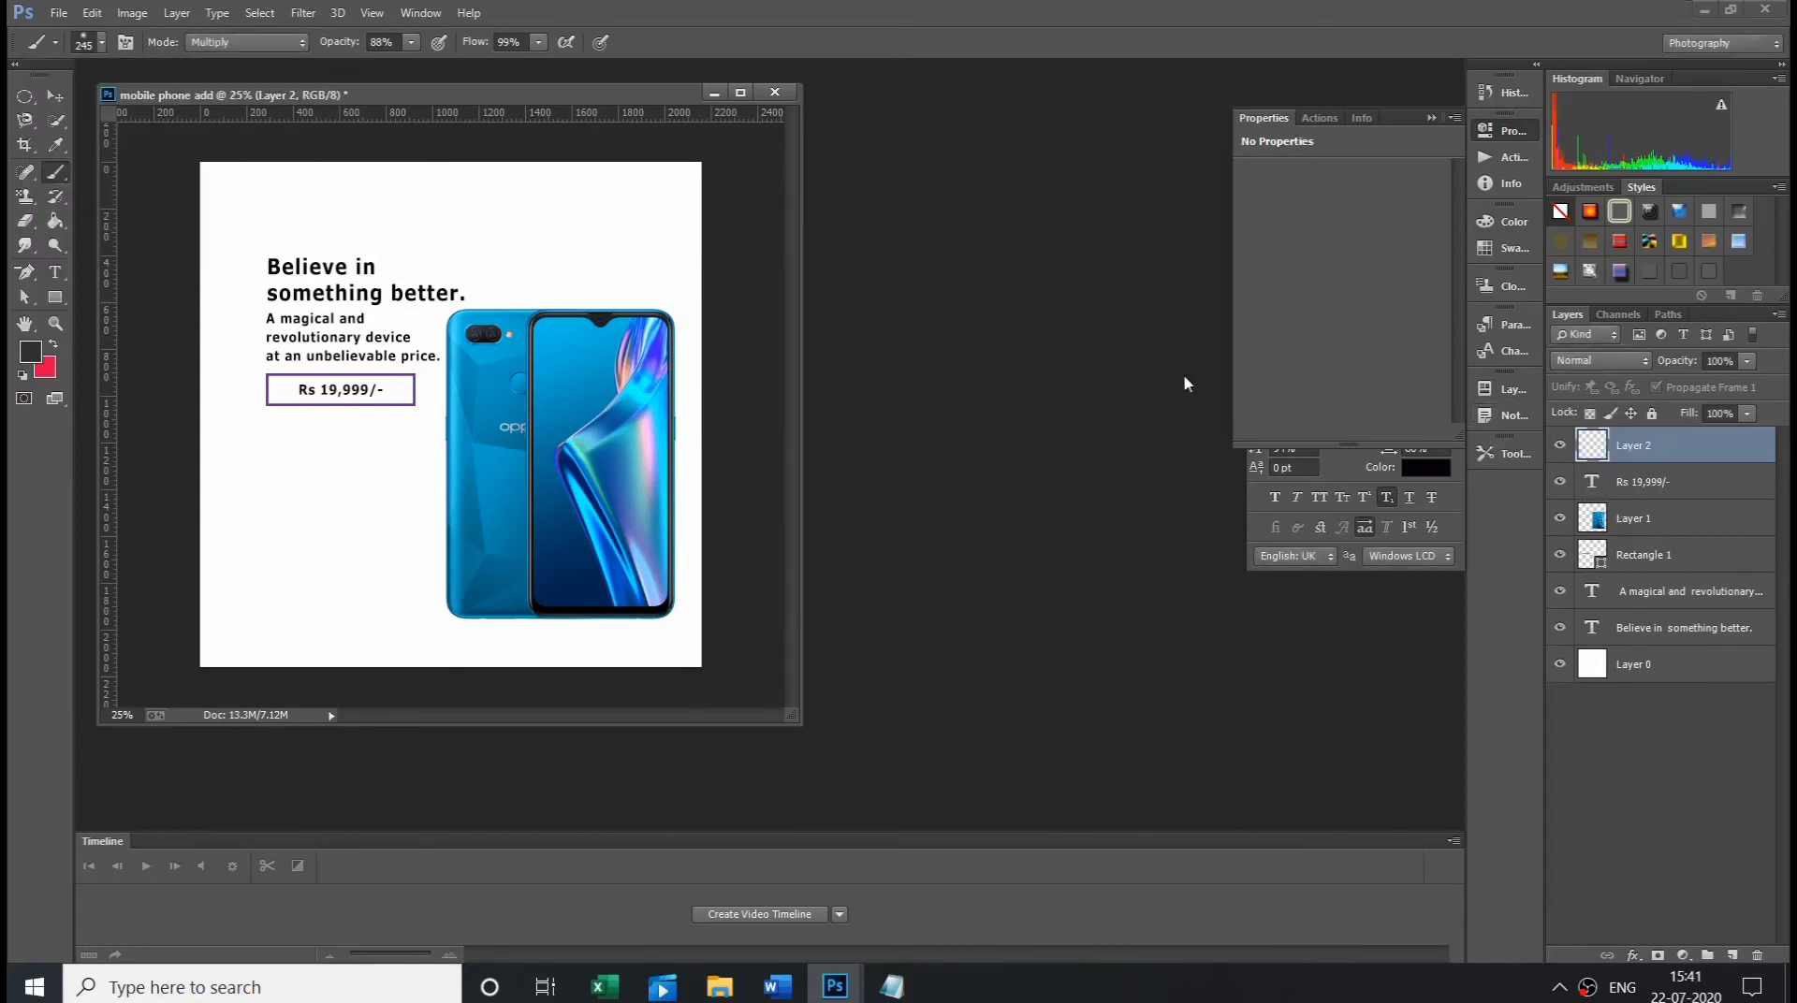
pyautogui.click(101, 43)
pyautogui.click(316, 477)
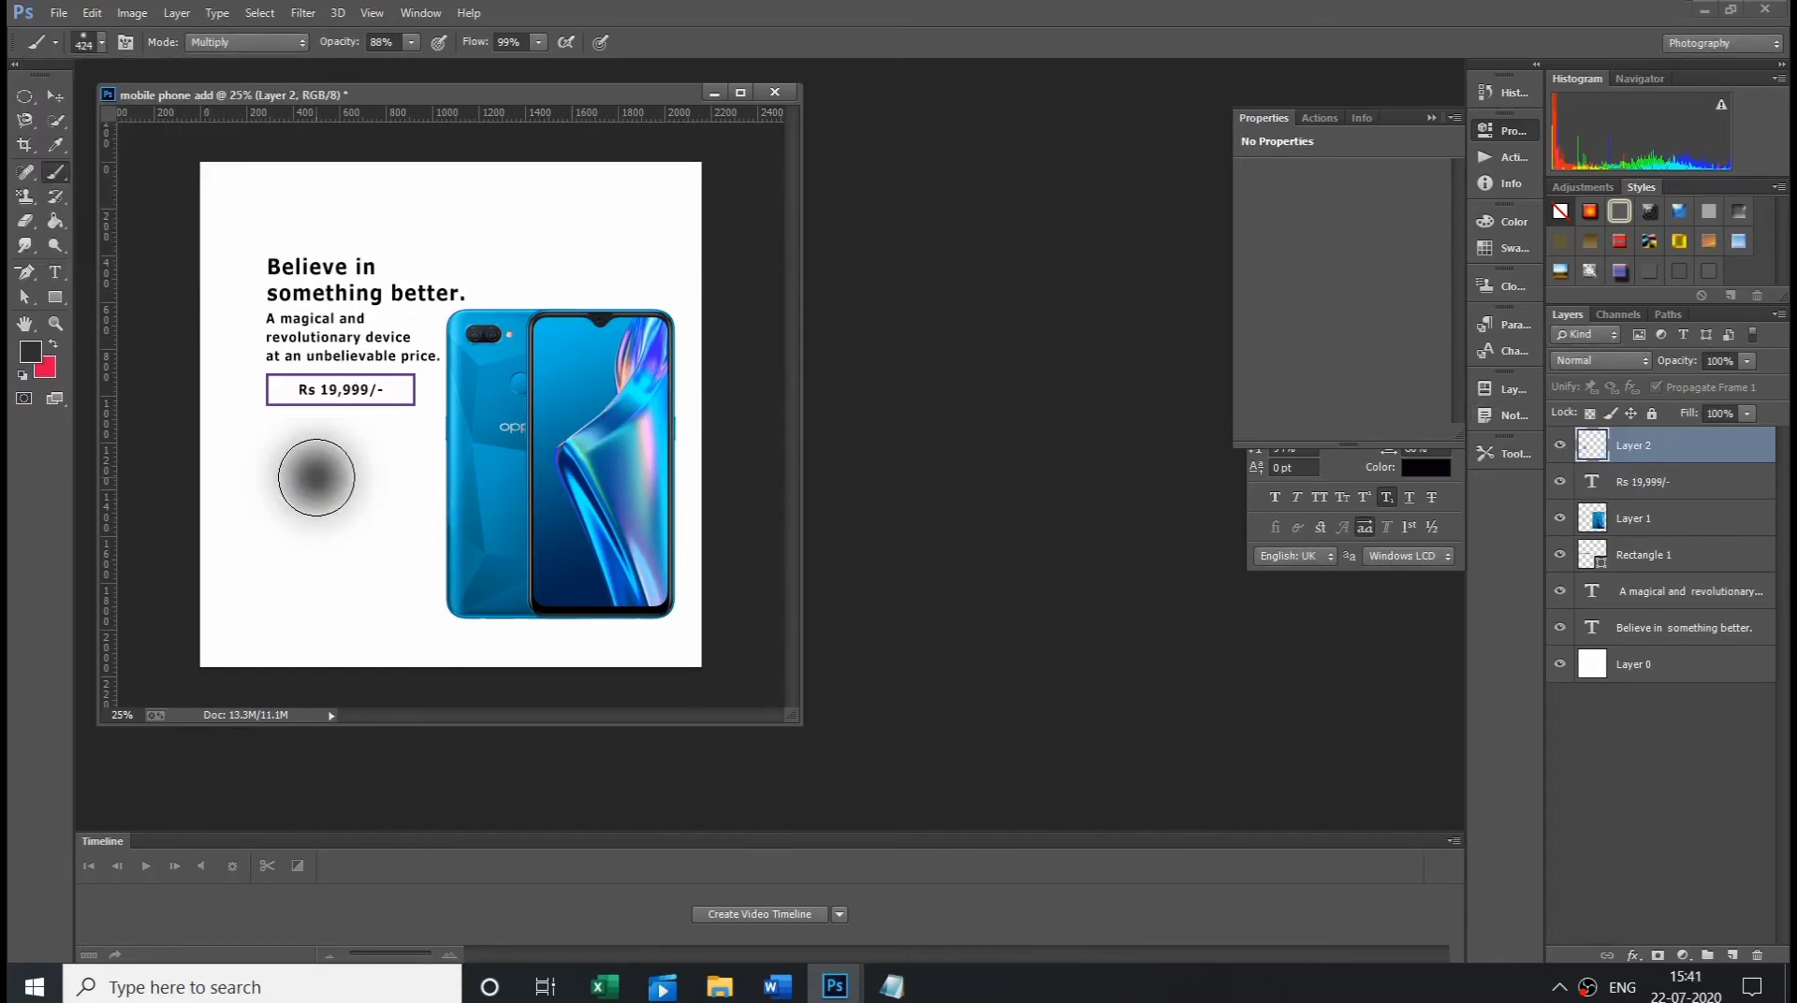
# - Squash the grey dab flat and widen it under the phone
pyautogui.hotkey('ctrl', 't')
pyautogui.moveTo(316, 397)
pyautogui.mouseDown()
pyautogui.moveTo(316, 541)
pyautogui.moveTo(440, 543)
pyautogui.moveTo(616, 635)
pyautogui.mouseUp()
pyautogui.moveTo(474, 629); pyautogui.dragTo(423, 629)
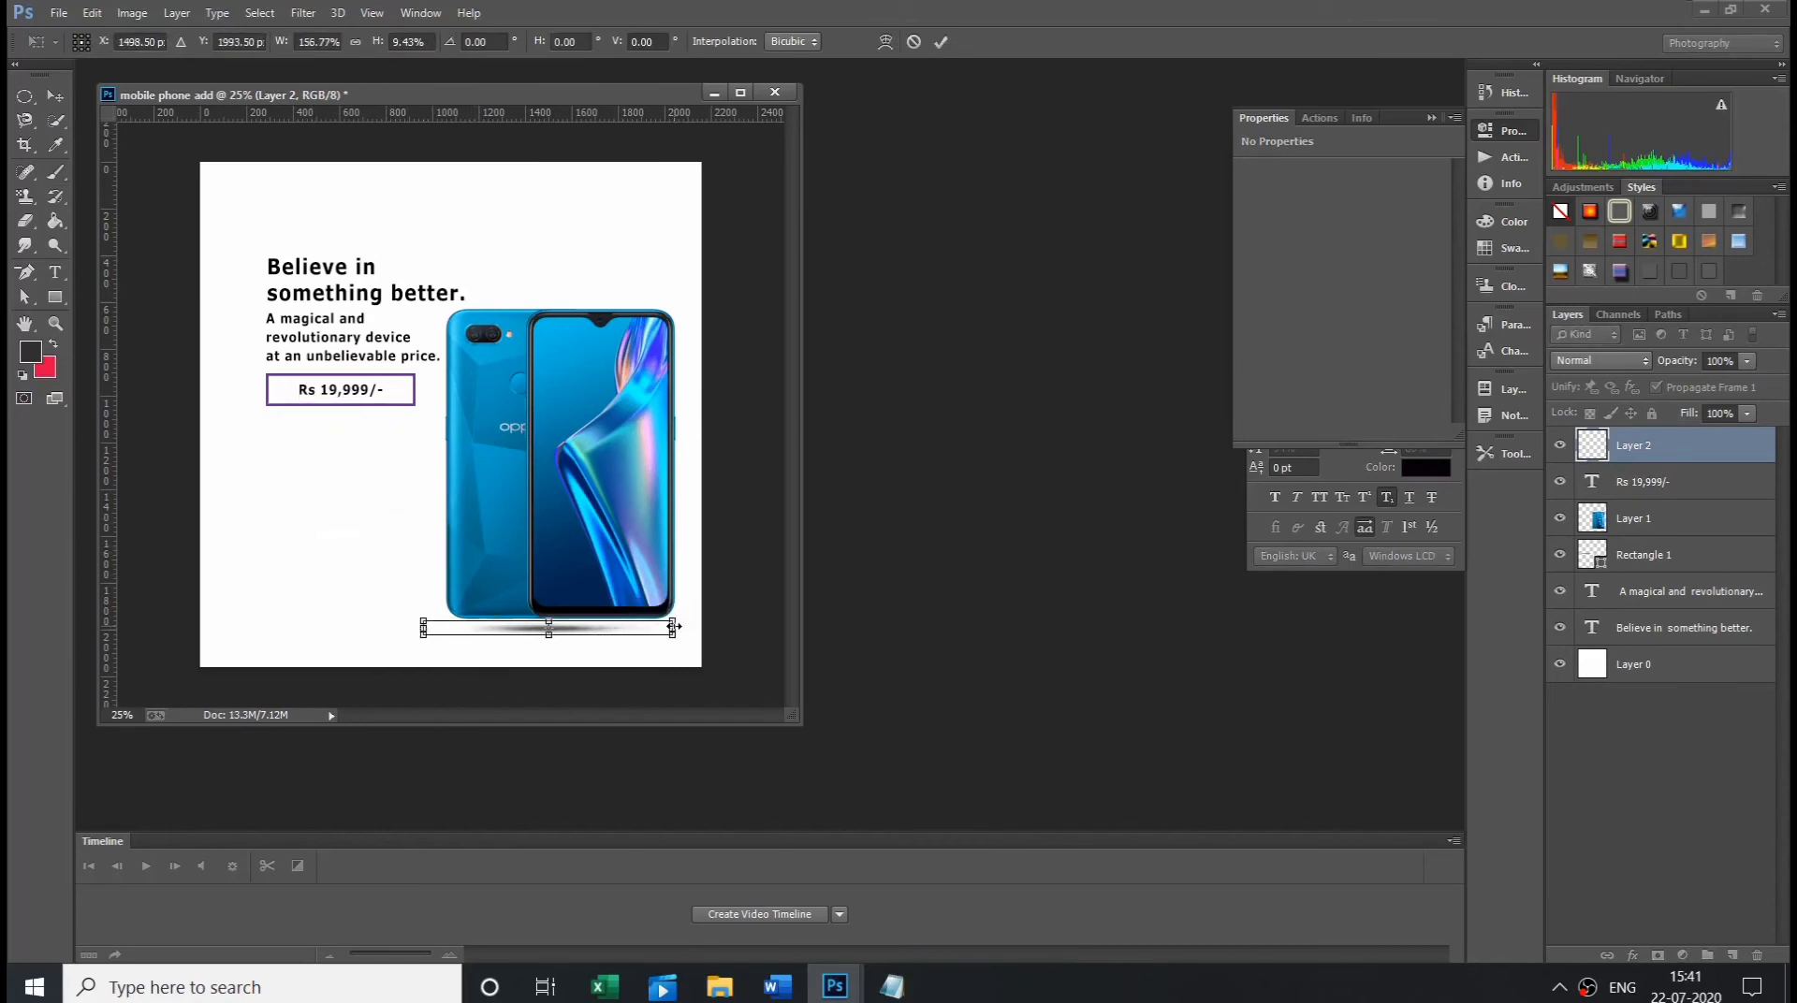
pyautogui.moveTo(677, 629); pyautogui.dragTo(702, 629)
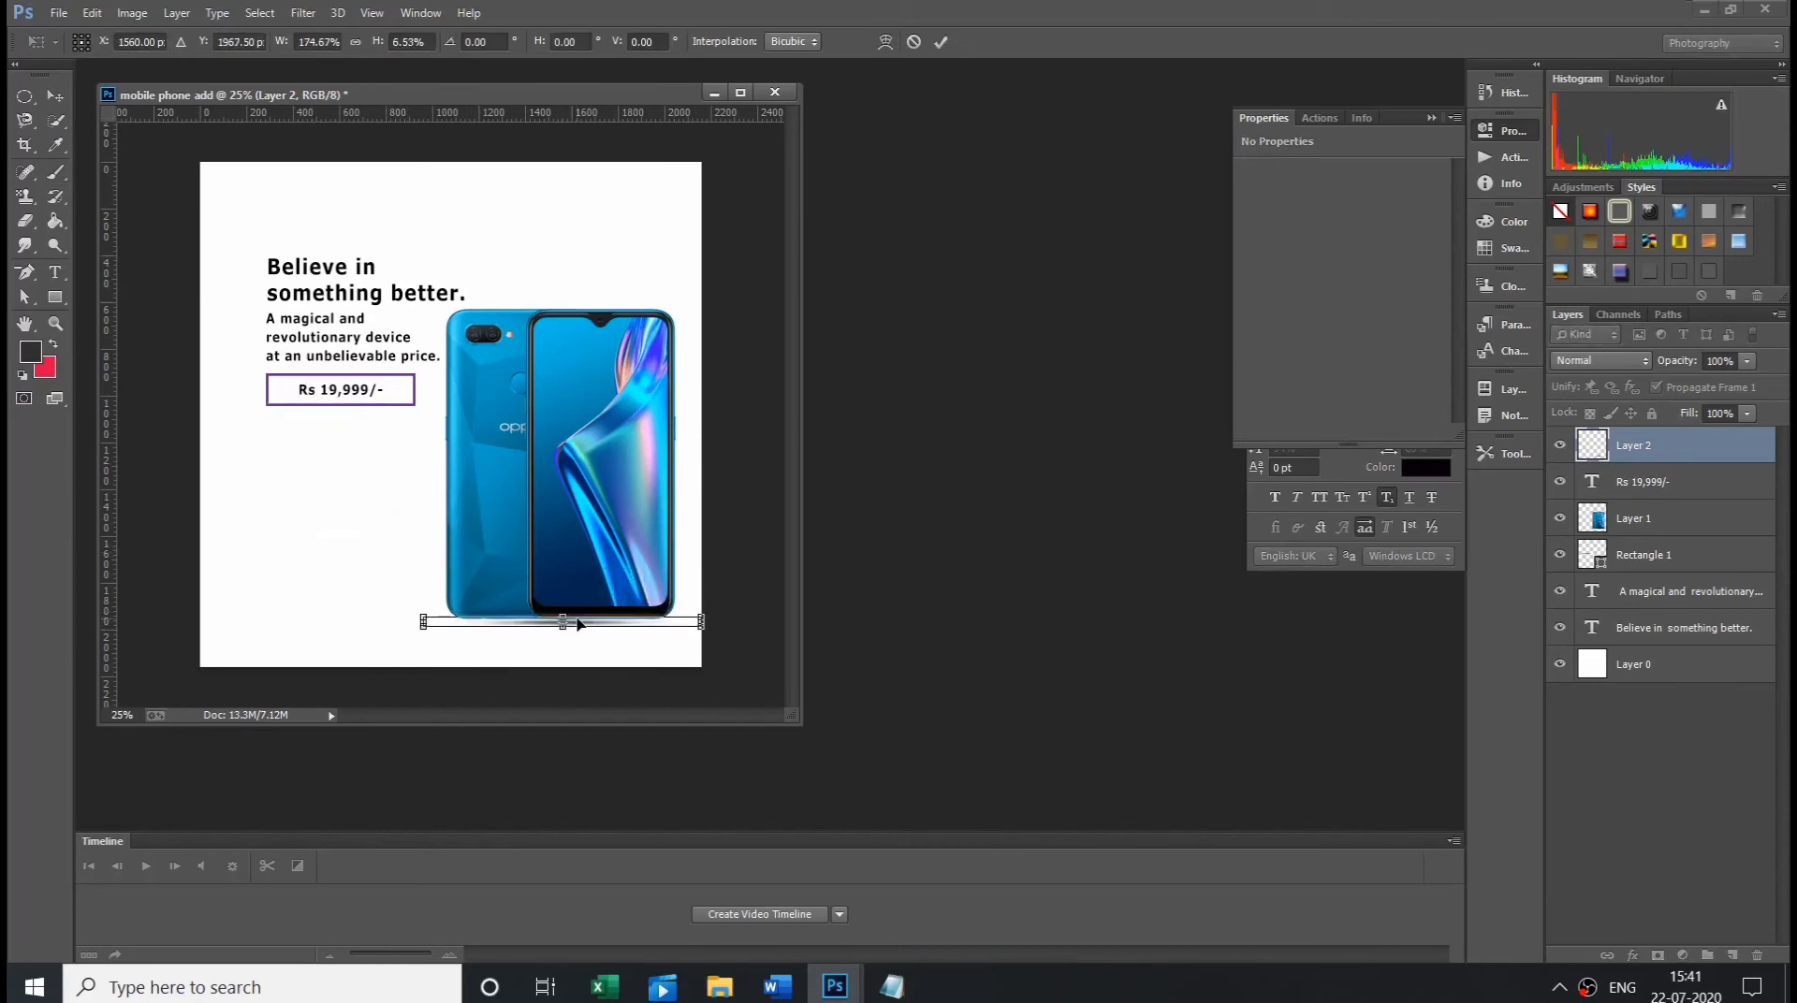
pyautogui.press('Return')
# - Undo an extra dark dab and nudge the shadow slightly under the phone
pyautogui.press('b')
pyautogui.click(576, 626)
pyautogui.hotkey('ctrl', 'z')
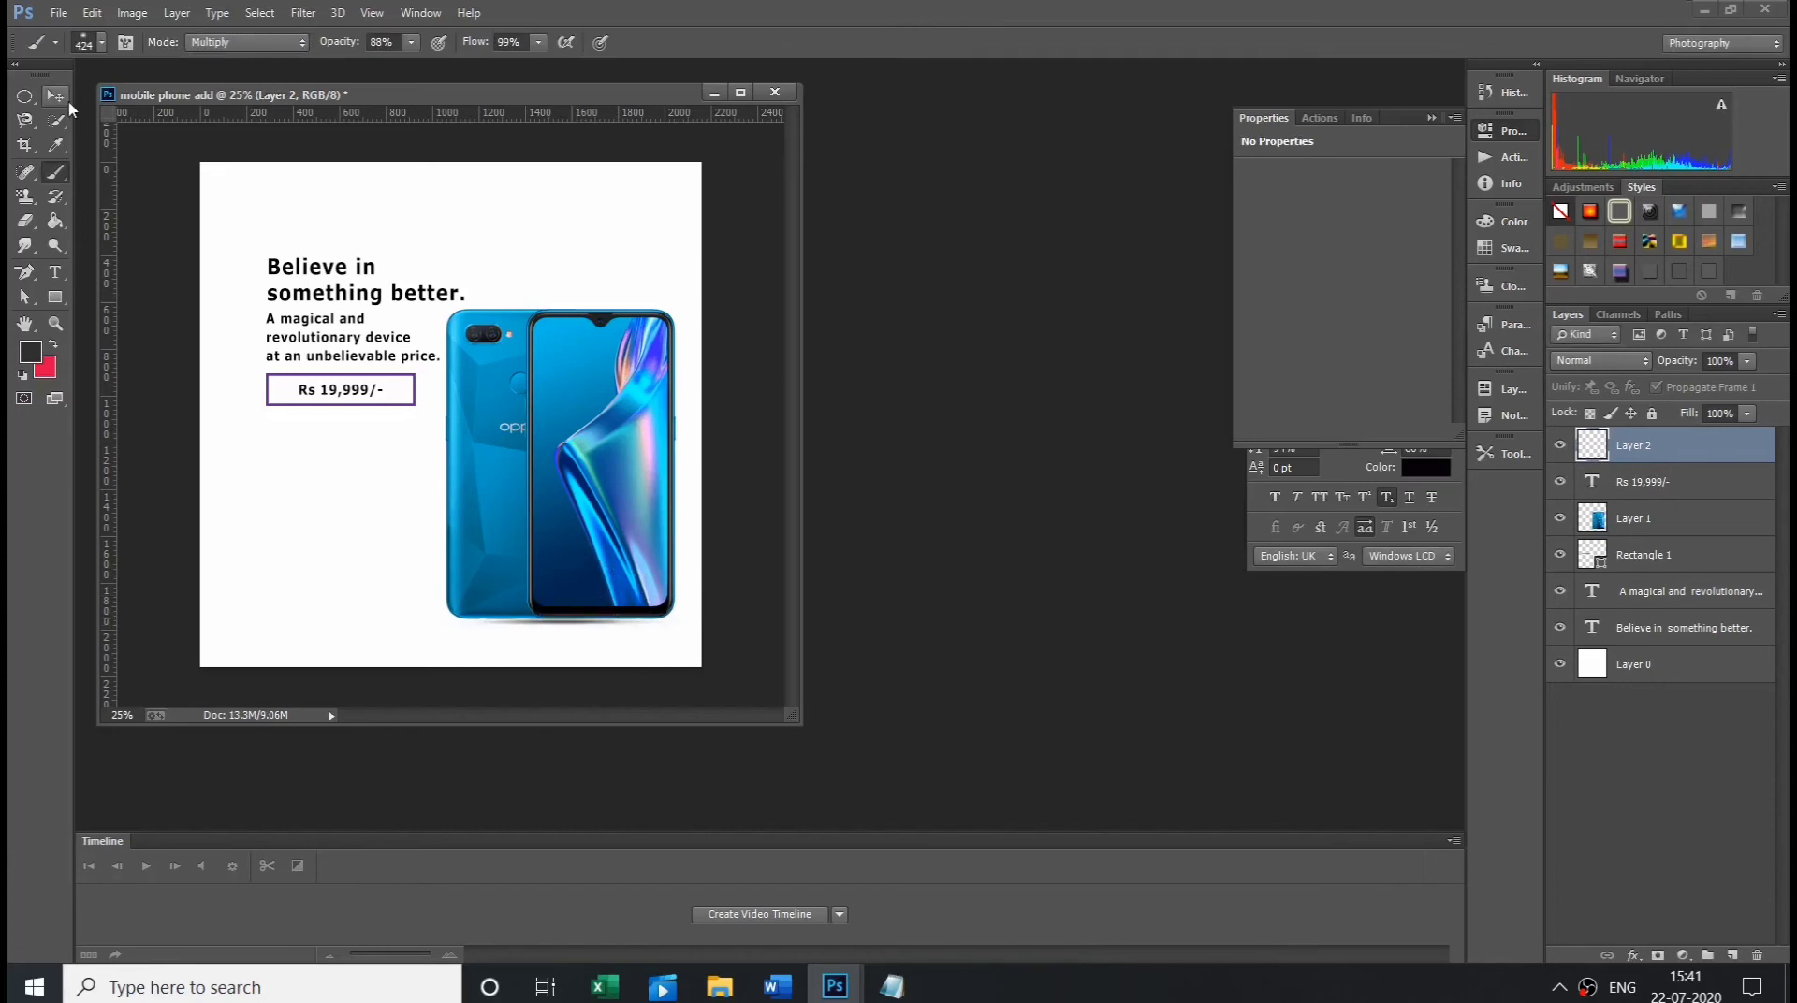
pyautogui.hotkey('ctrl', 't')
pyautogui.moveTo(602, 627); pyautogui.dragTo(614, 641)
pyautogui.press('Return')
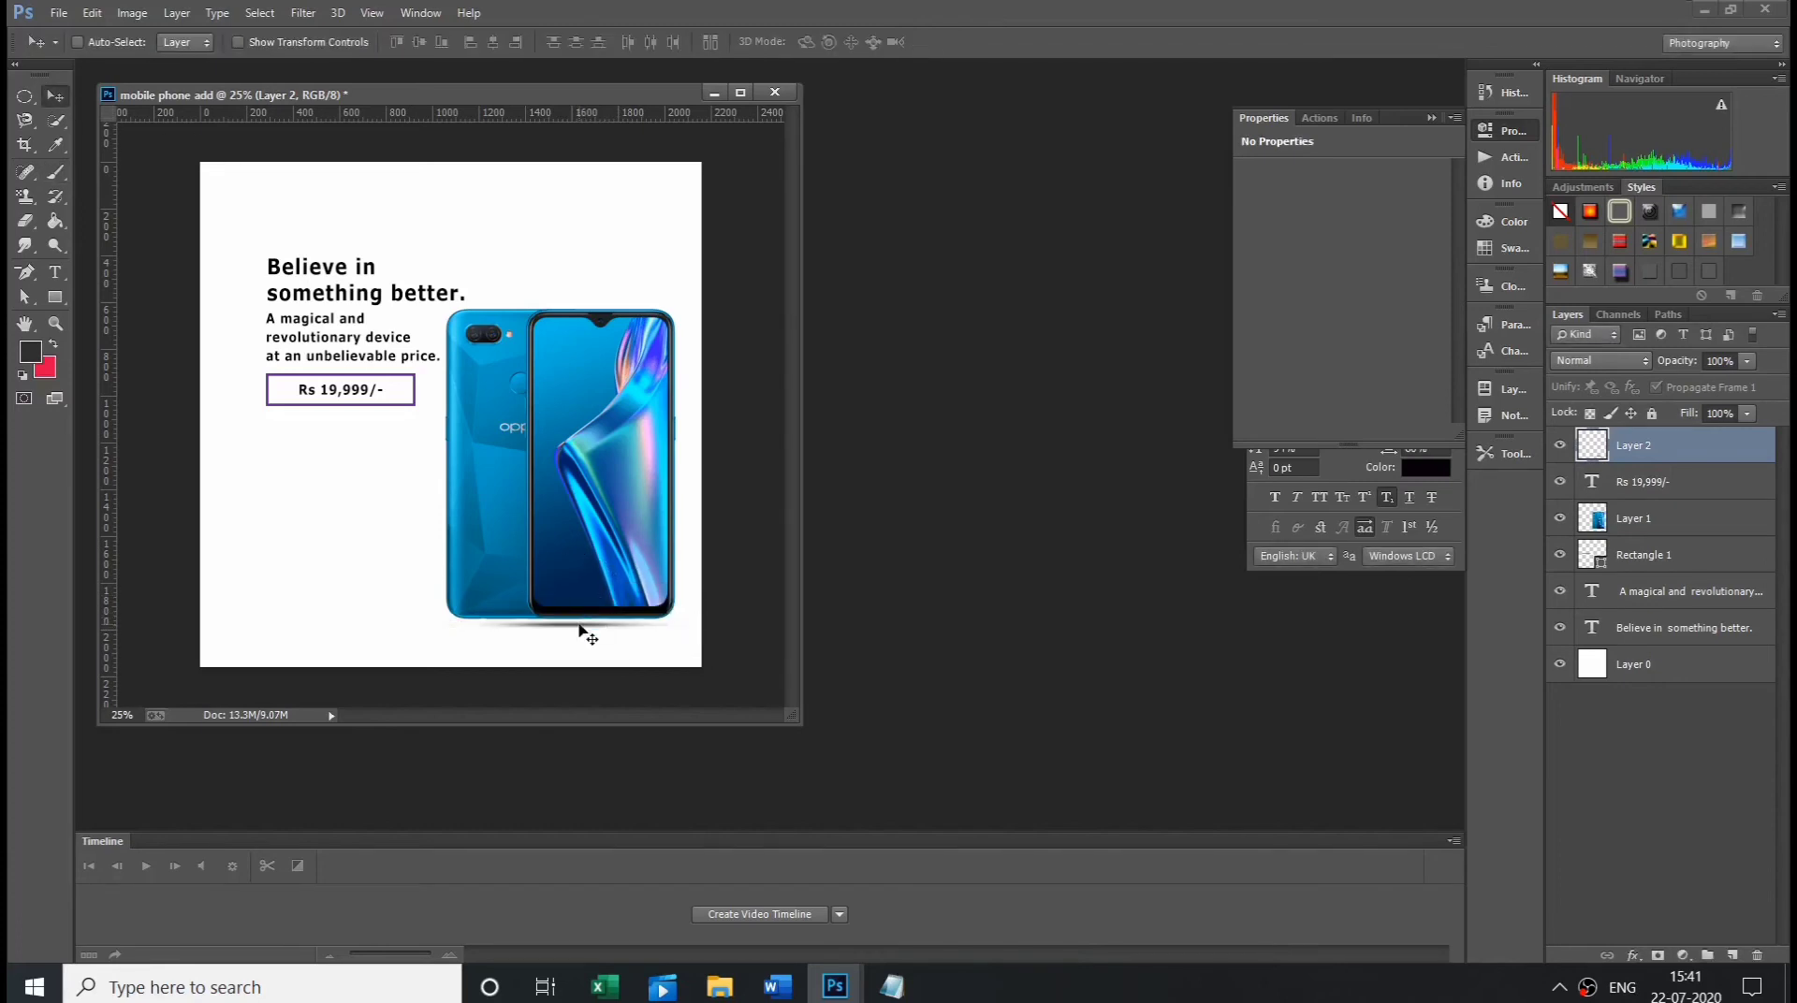
# - Stretch the shadow wider along the phone's base
pyautogui.hotkey('ctrl', 't')
pyautogui.moveTo(423, 631); pyautogui.dragTo(383, 630)
pyautogui.moveTo(703, 630)
pyautogui.mouseDown()
pyautogui.moveTo(720, 631)
pyautogui.moveTo(606, 624)
pyautogui.mouseUp()
pyautogui.press('Return')
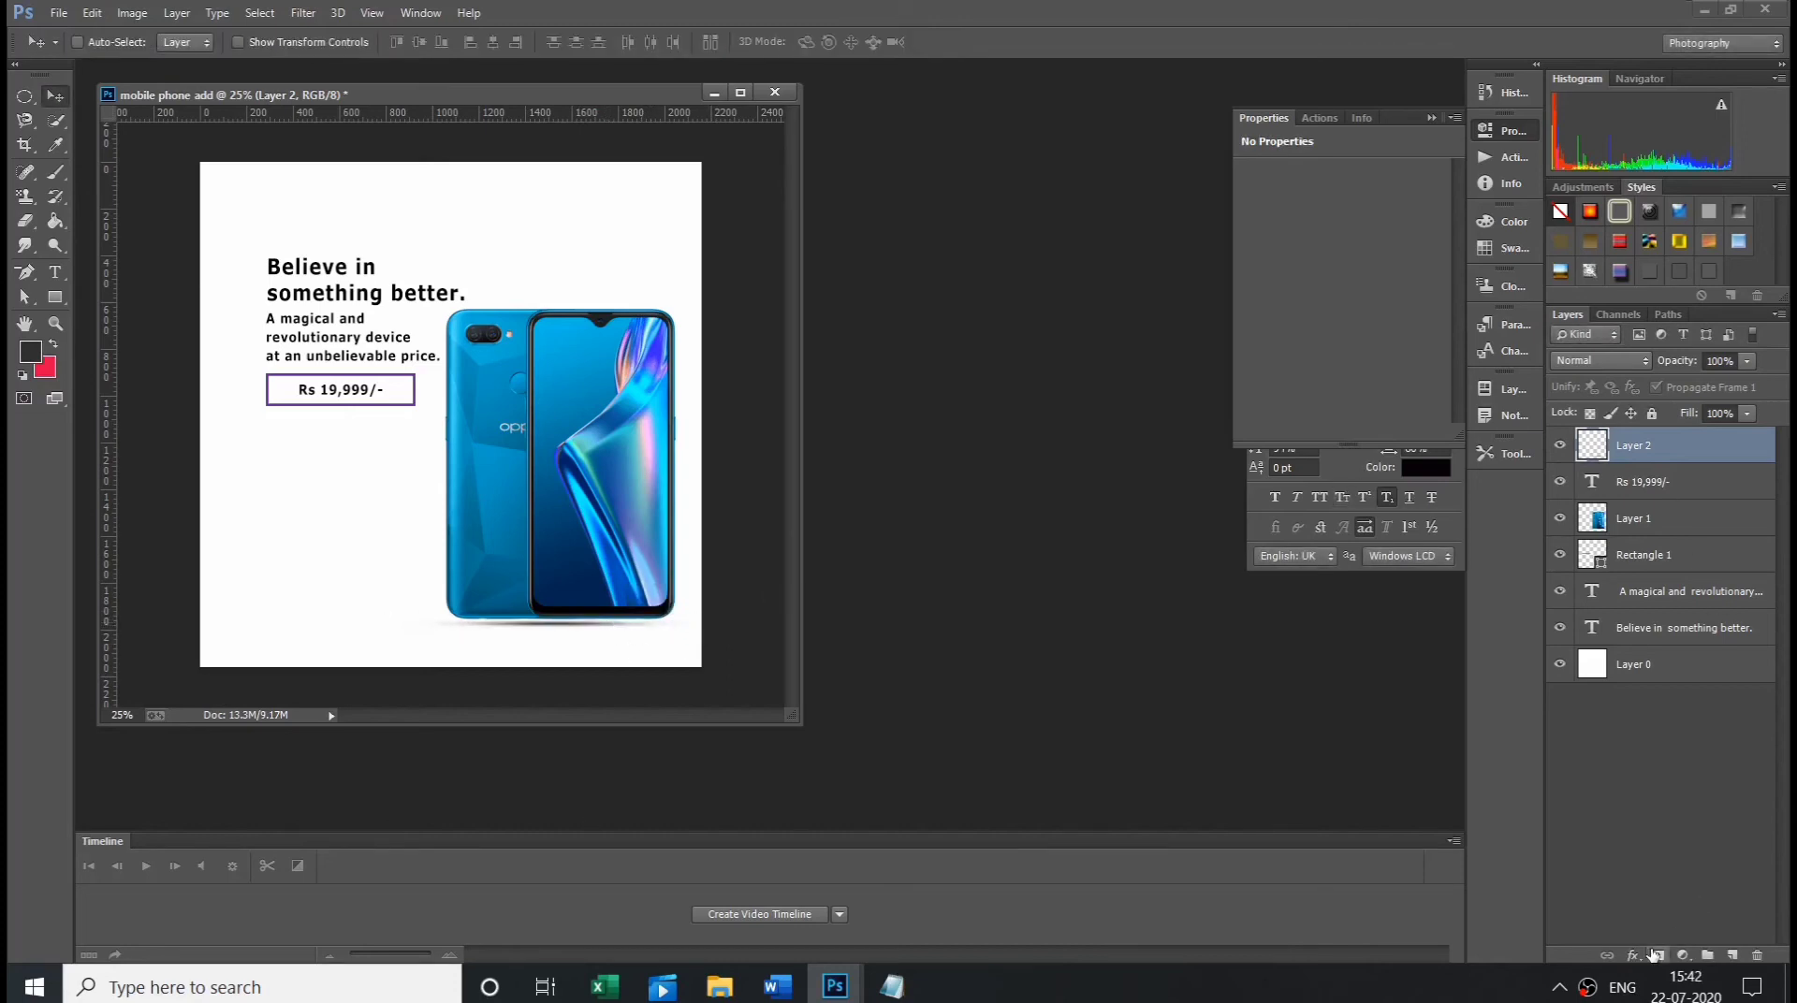
# - Add a layer mask and select the background Layer 0
pyautogui.click(1654, 954)
pyautogui.click(1497, 865)
pyautogui.hotkey('alt', ',')
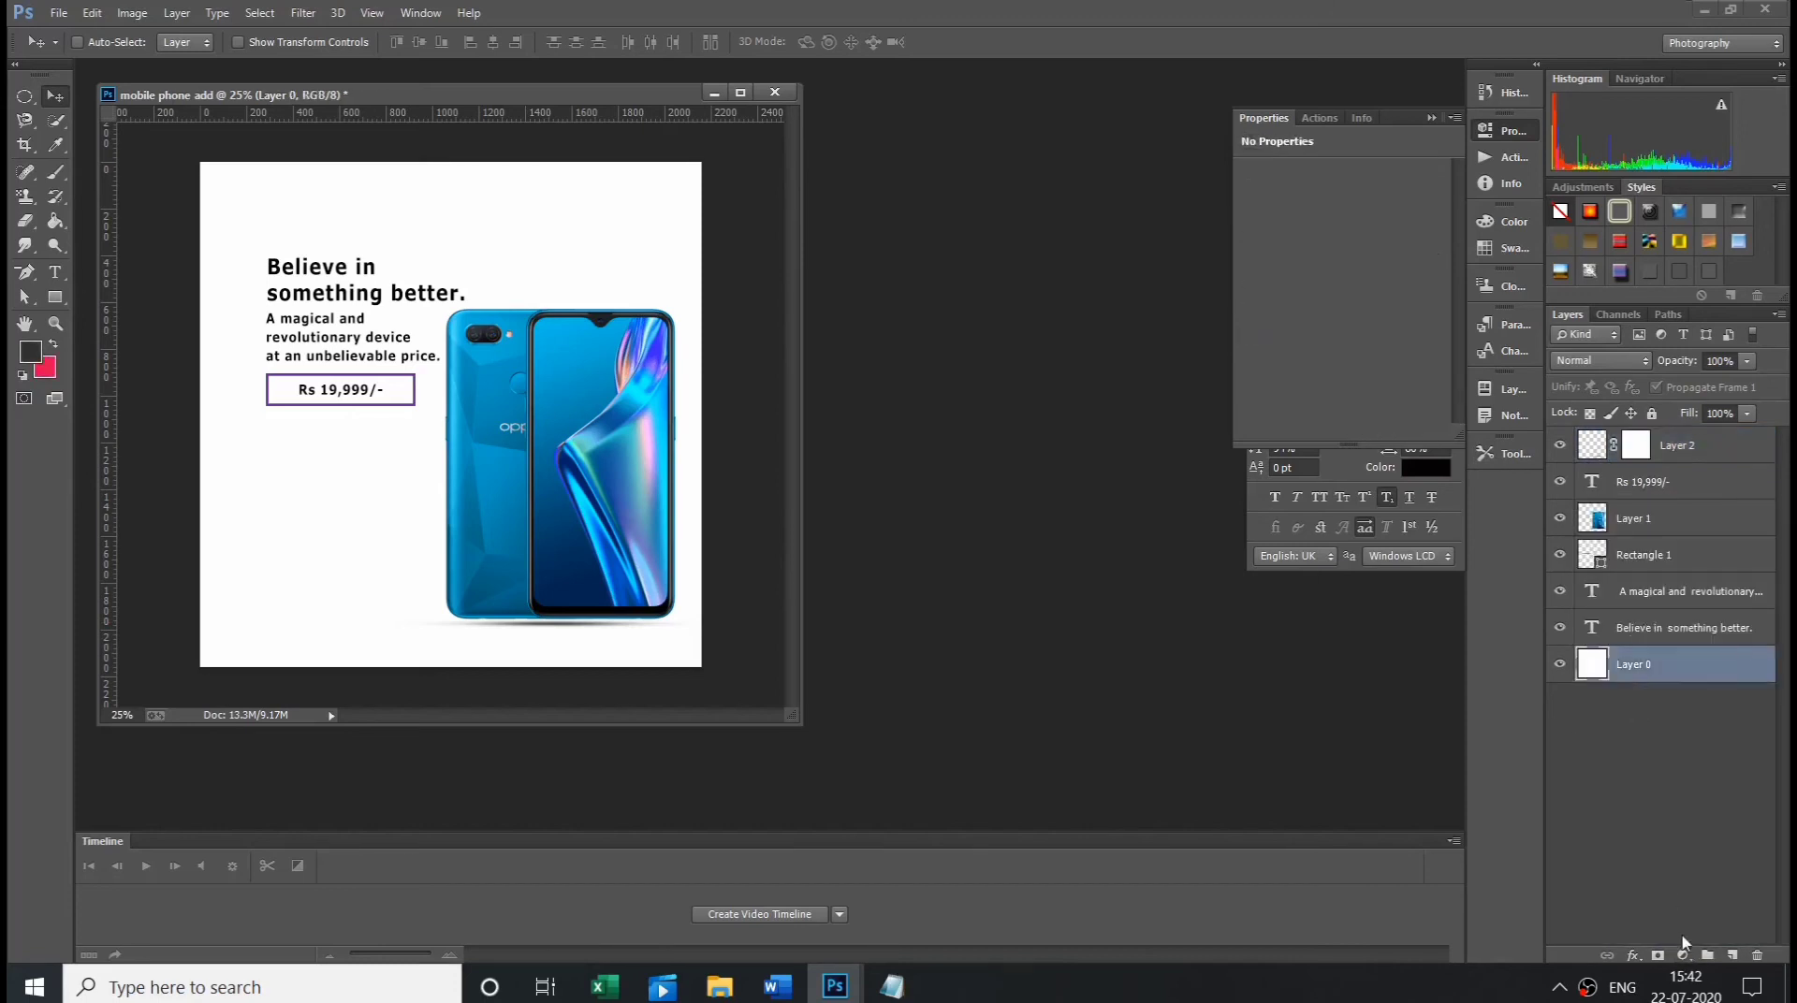
pyautogui.click(1682, 953)
pyautogui.press('Escape')
# - Give Layer 0 a red Color Overlay style
pyautogui.click(1657, 956)
pyautogui.click(1647, 849)
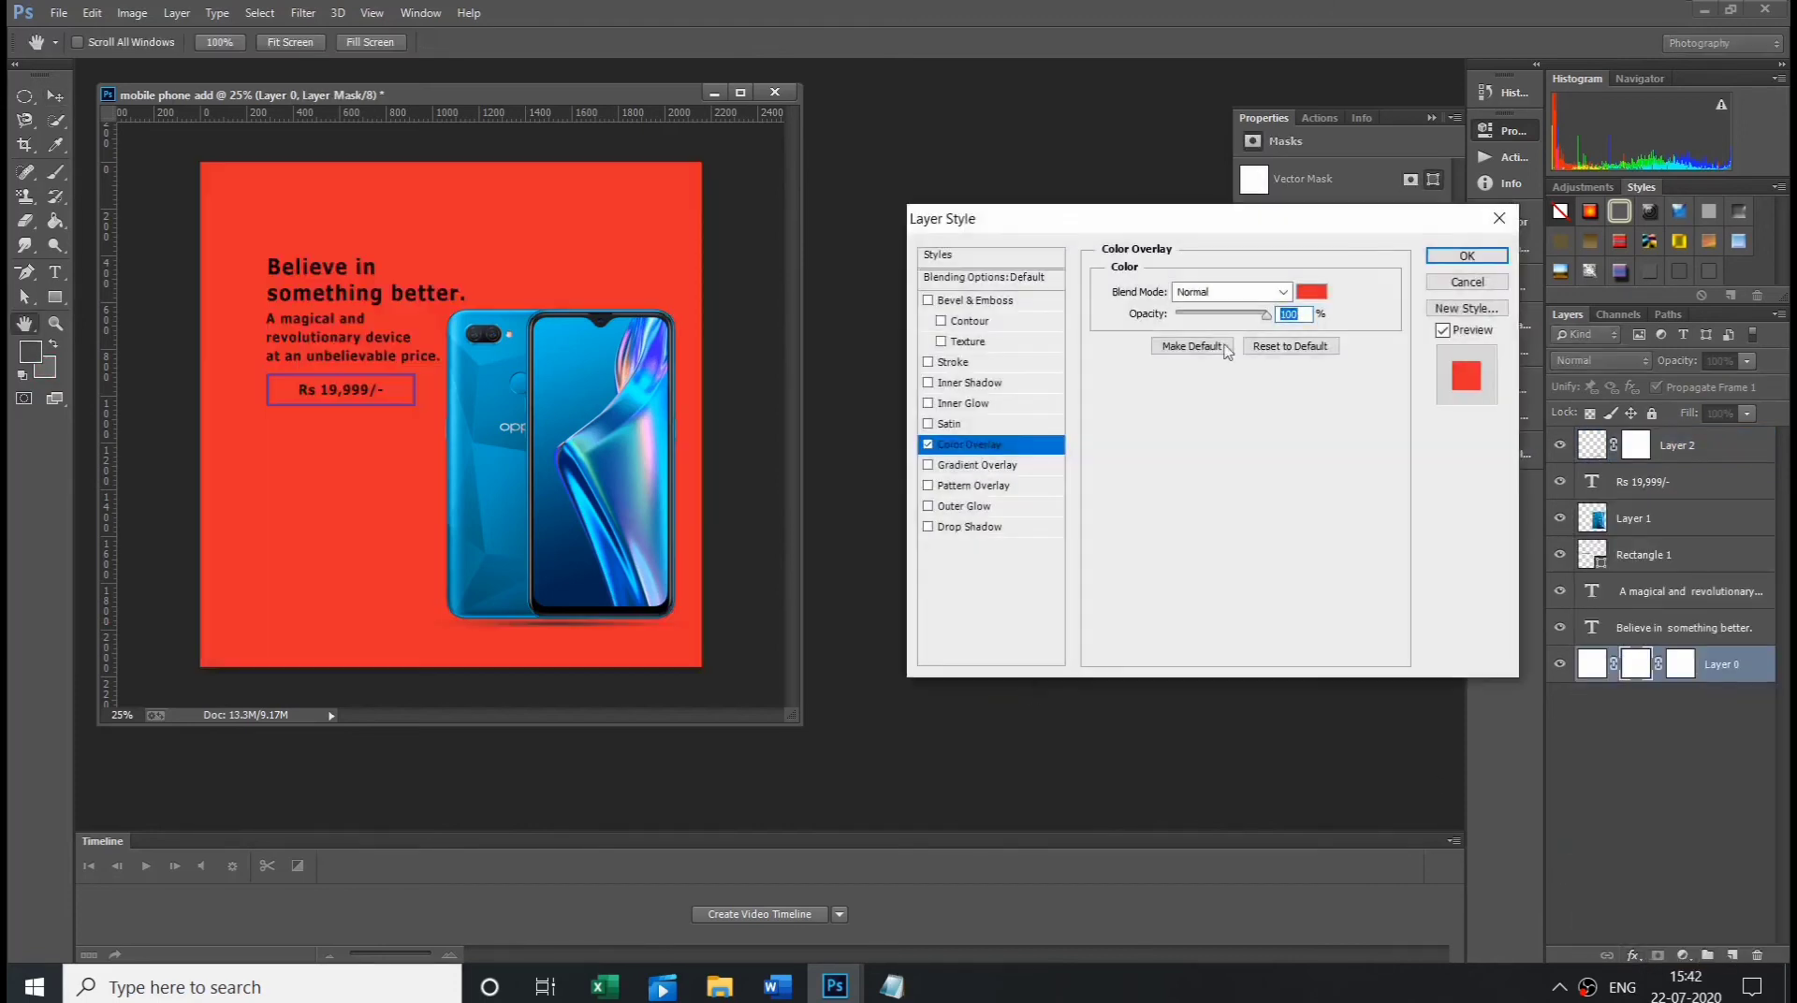
pyautogui.click(1311, 293)
pyautogui.click(1152, 631)
pyautogui.moveTo(1265, 686)
pyautogui.mouseDown()
pyautogui.moveTo(1265, 517)
pyautogui.moveTo(1058, 572)
pyautogui.mouseUp()
pyautogui.click(1477, 408)
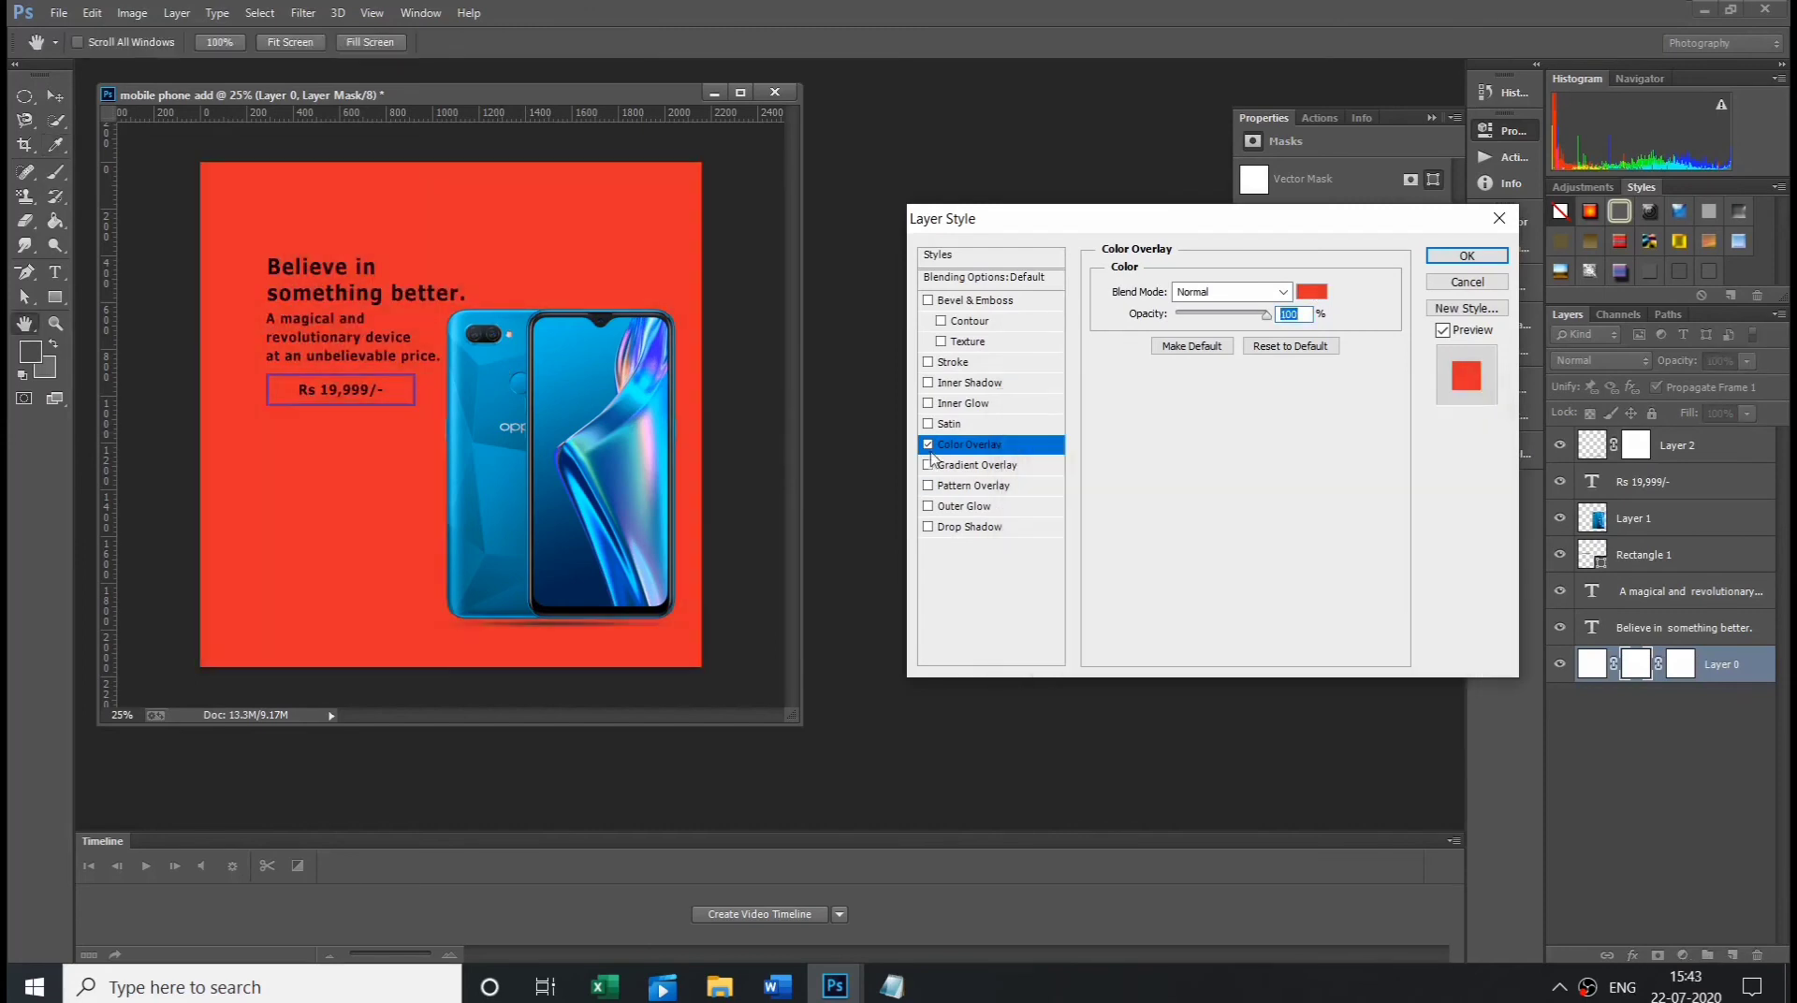
# - Replace the Color Overlay with a Gradient Overlay and open its Gradient Editor
pyautogui.click(927, 445)
pyautogui.click(968, 466)
pyautogui.click(1003, 465)
pyautogui.click(1284, 327)
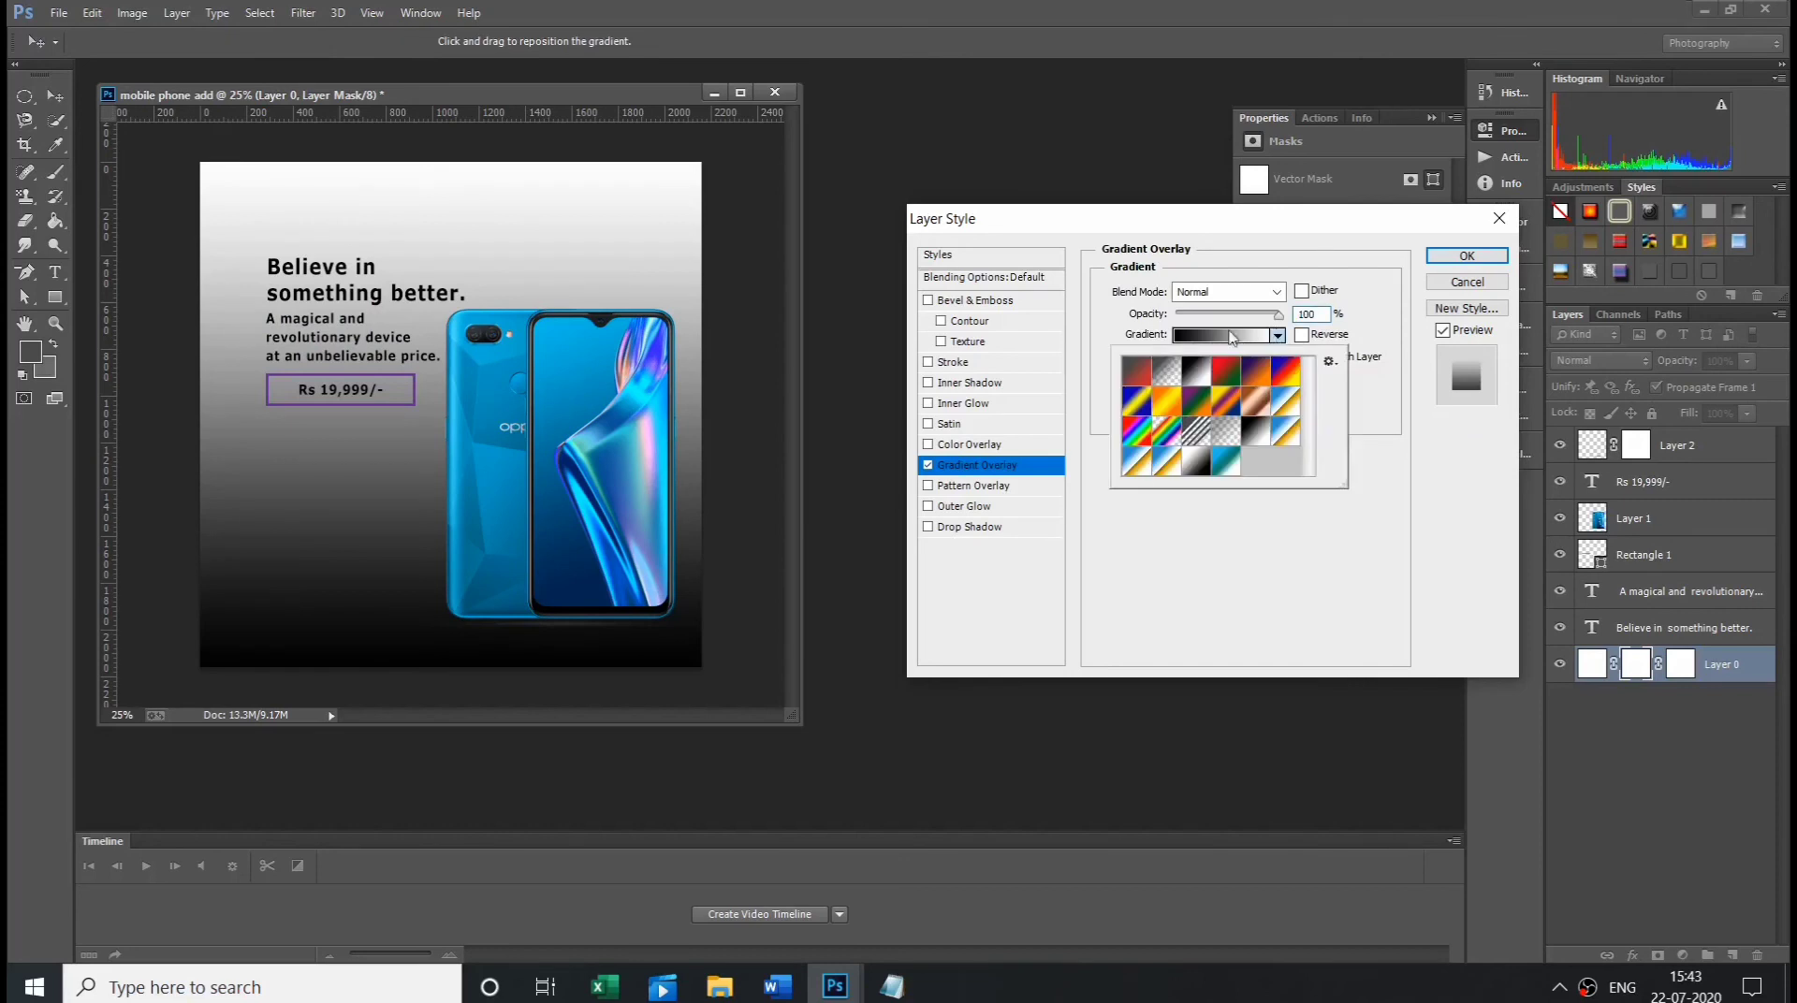
# - Set the left gradient stop to blue
pyautogui.doubleClick(806, 341)
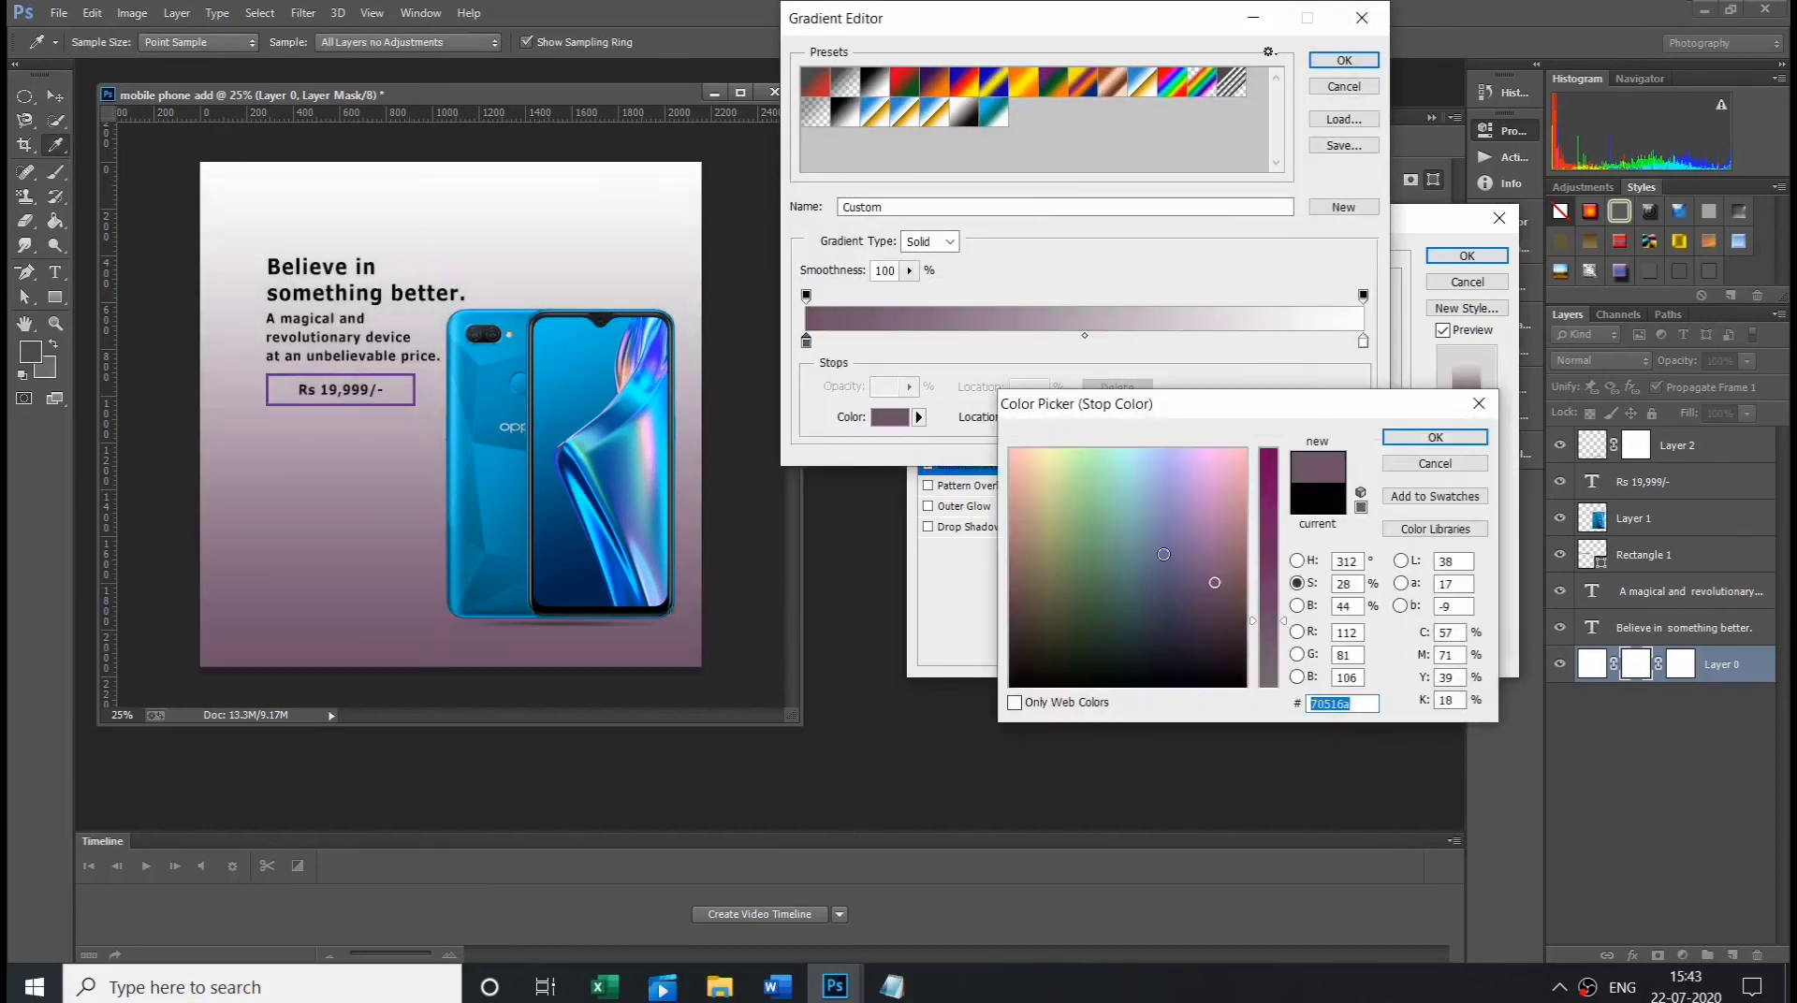
pyautogui.moveTo(1204, 581)
pyautogui.mouseDown()
pyautogui.moveTo(1171, 502)
pyautogui.moveTo(1142, 509)
pyautogui.moveTo(1137, 488)
pyautogui.mouseUp()
pyautogui.click(1131, 471)
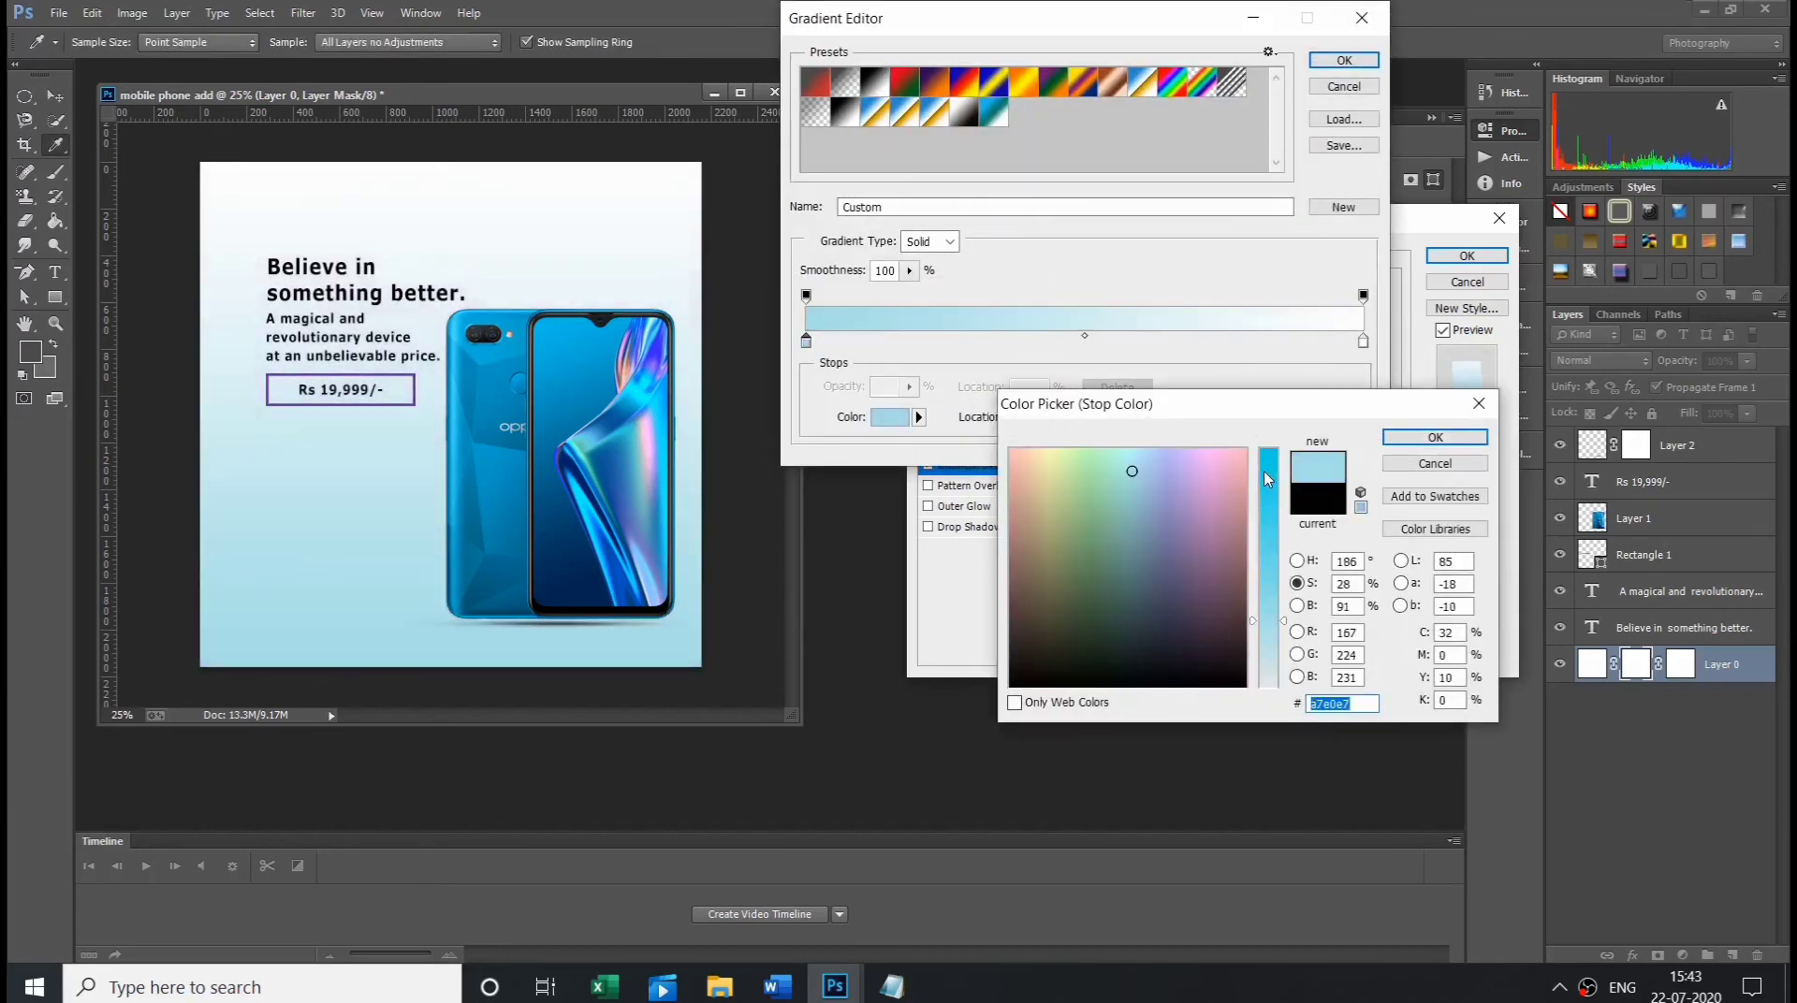
pyautogui.click(1267, 475)
pyautogui.moveTo(1267, 456); pyautogui.dragTo(1267, 458)
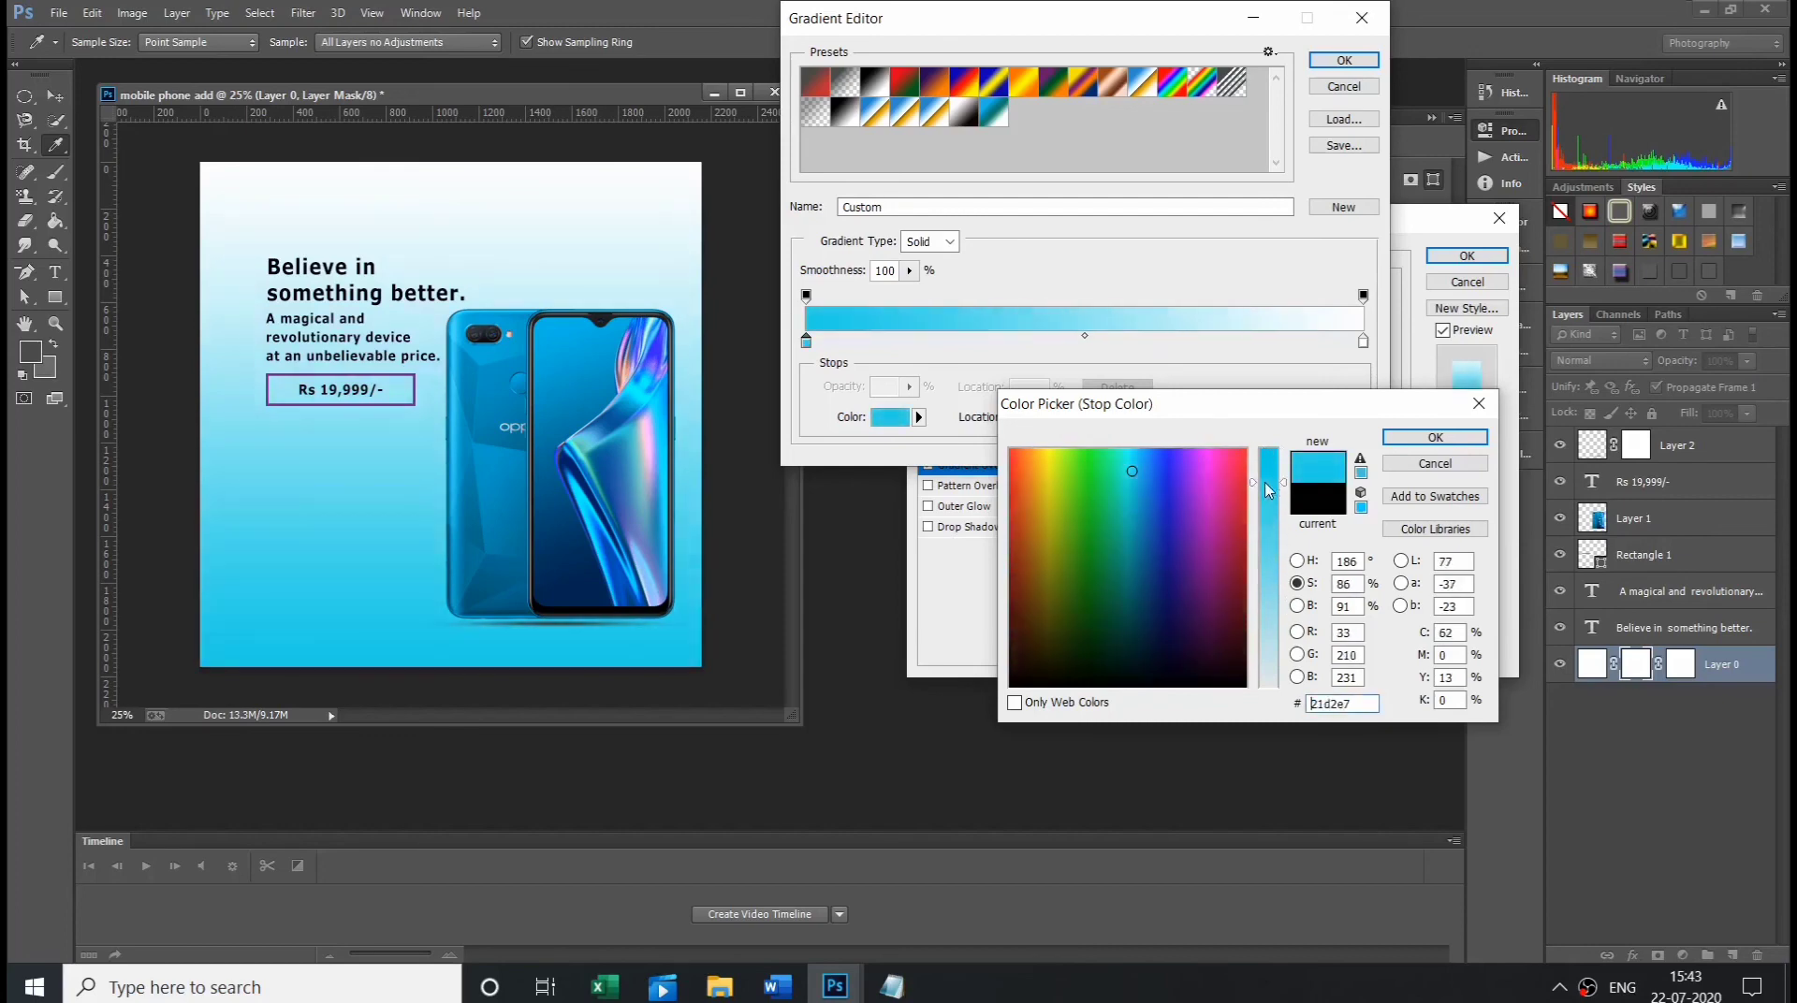
pyautogui.moveTo(1132, 461); pyautogui.dragTo(1142, 464)
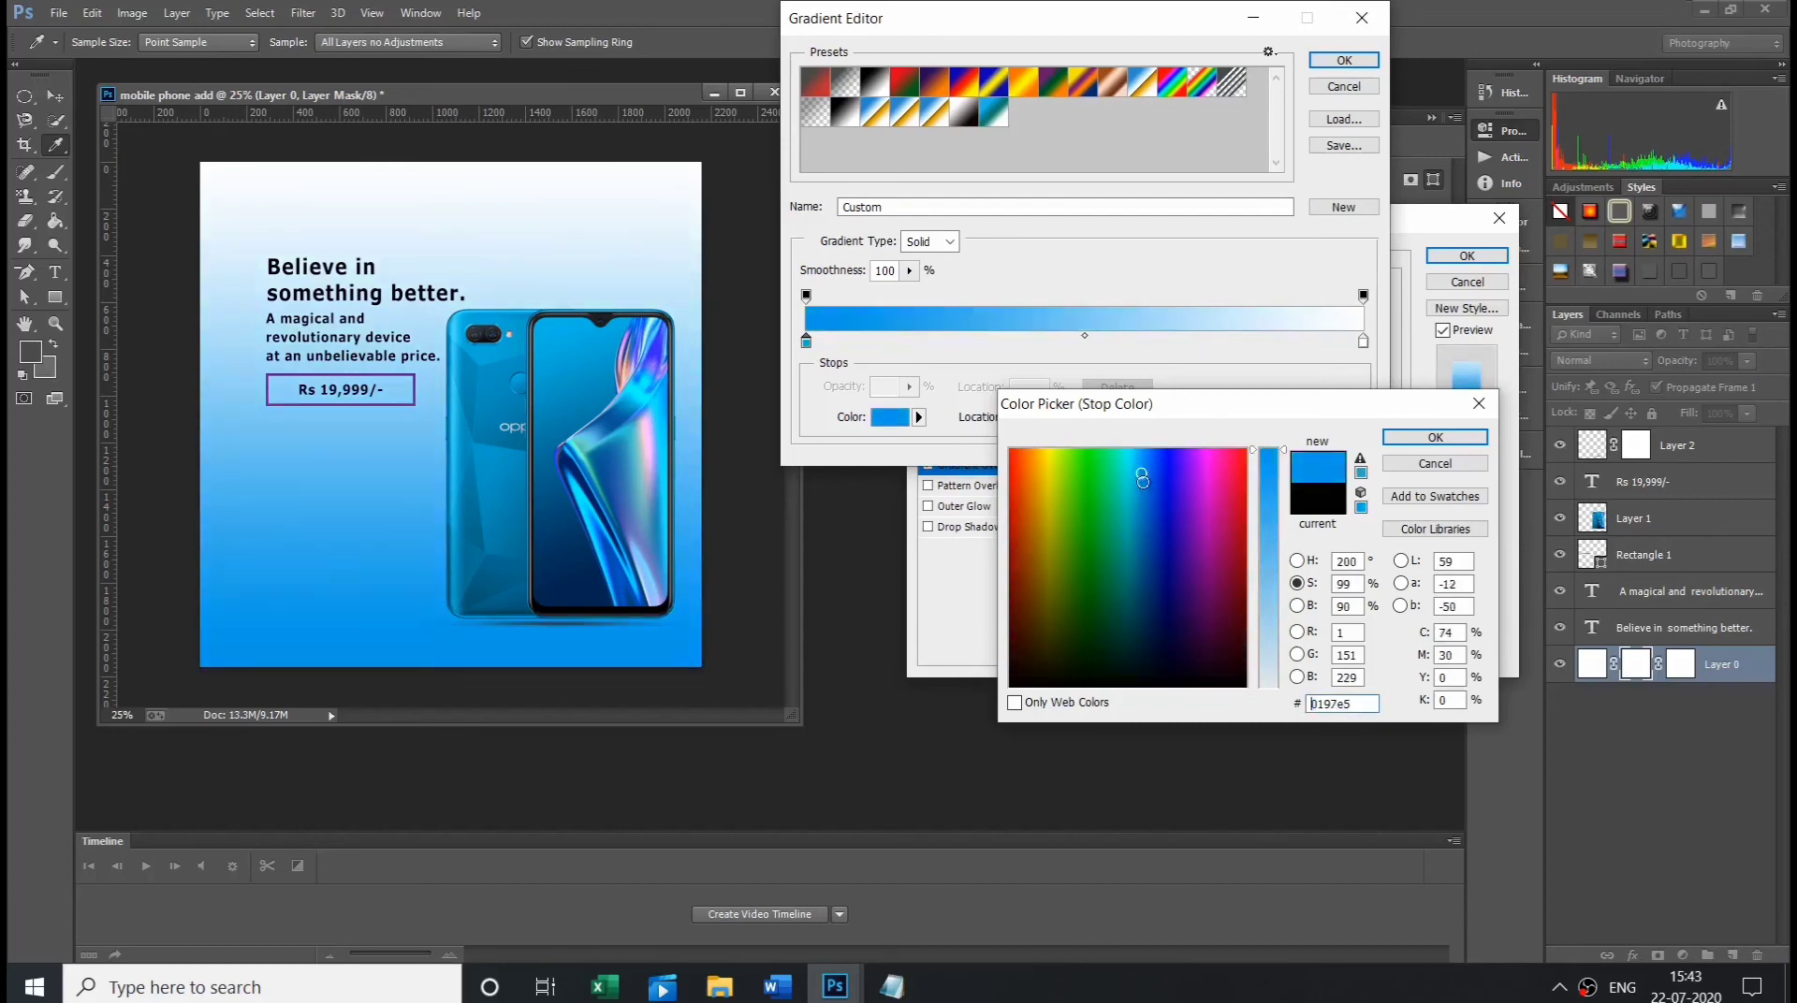
pyautogui.moveTo(1267, 473); pyautogui.dragTo(1266, 489)
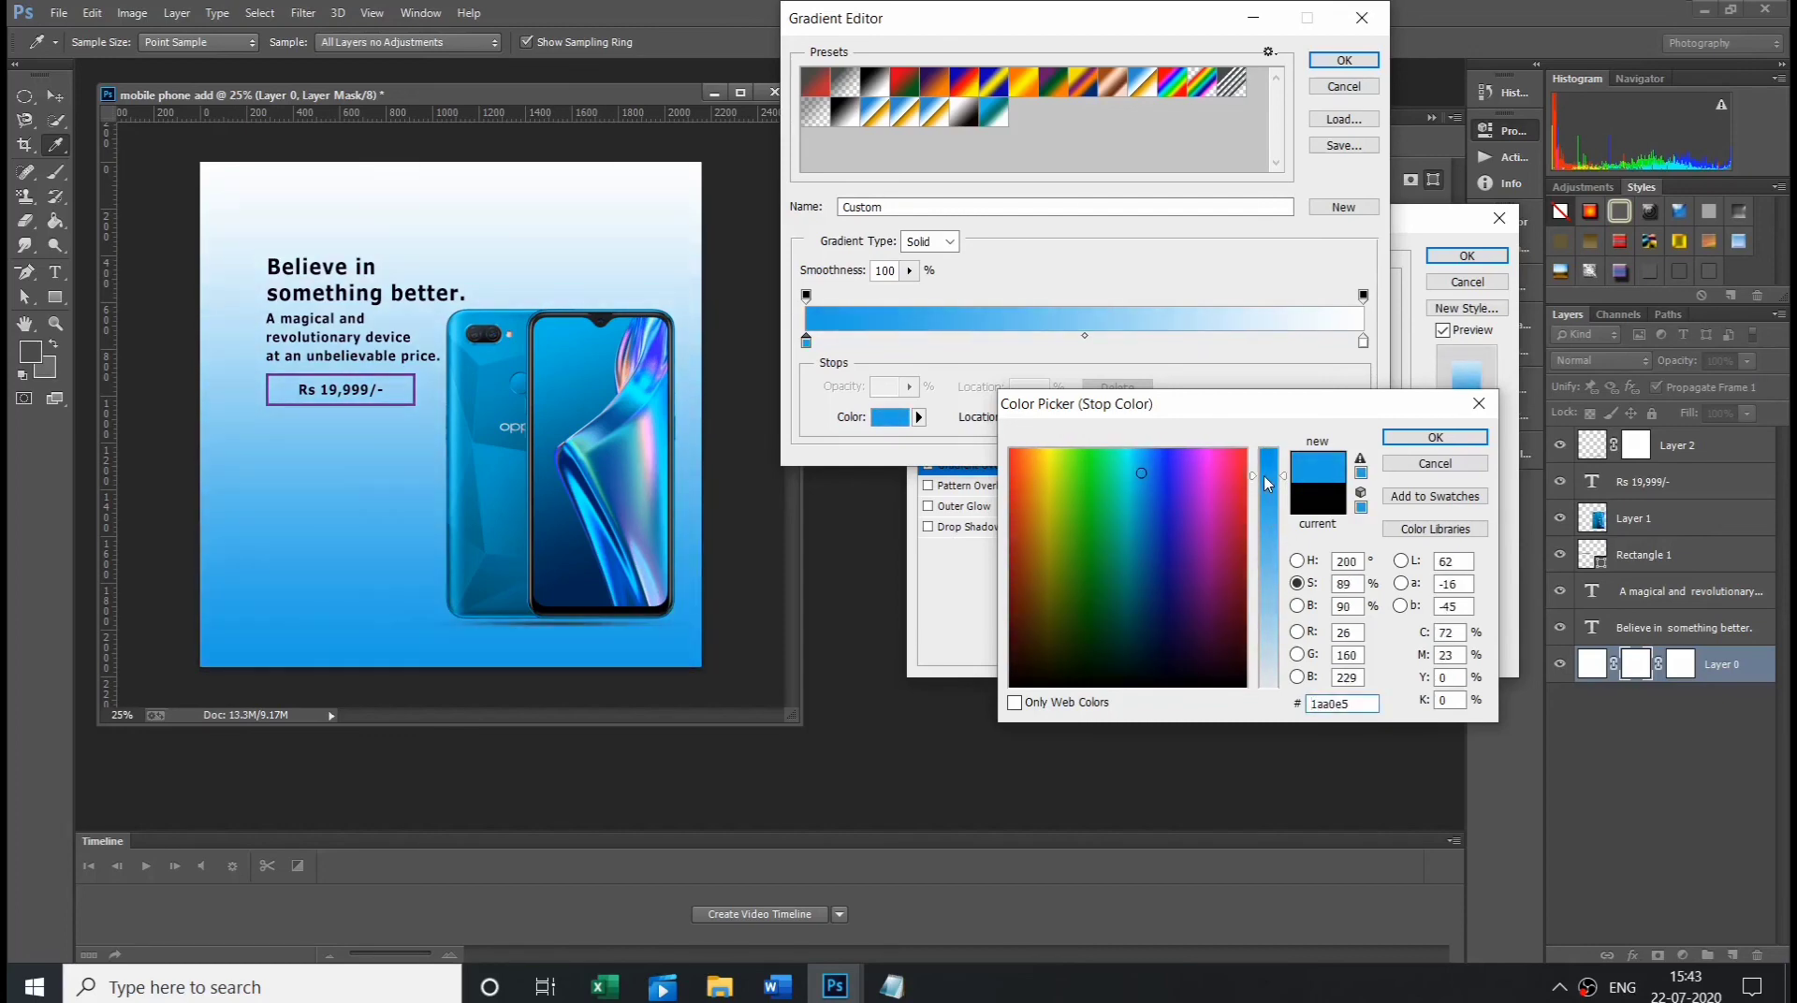
pyautogui.press('Return')
# - Set the right gradient stop to a pale cyan, starting from 29e3d8
pyautogui.doubleClick(1362, 340)
pyautogui.write('29e3d8')
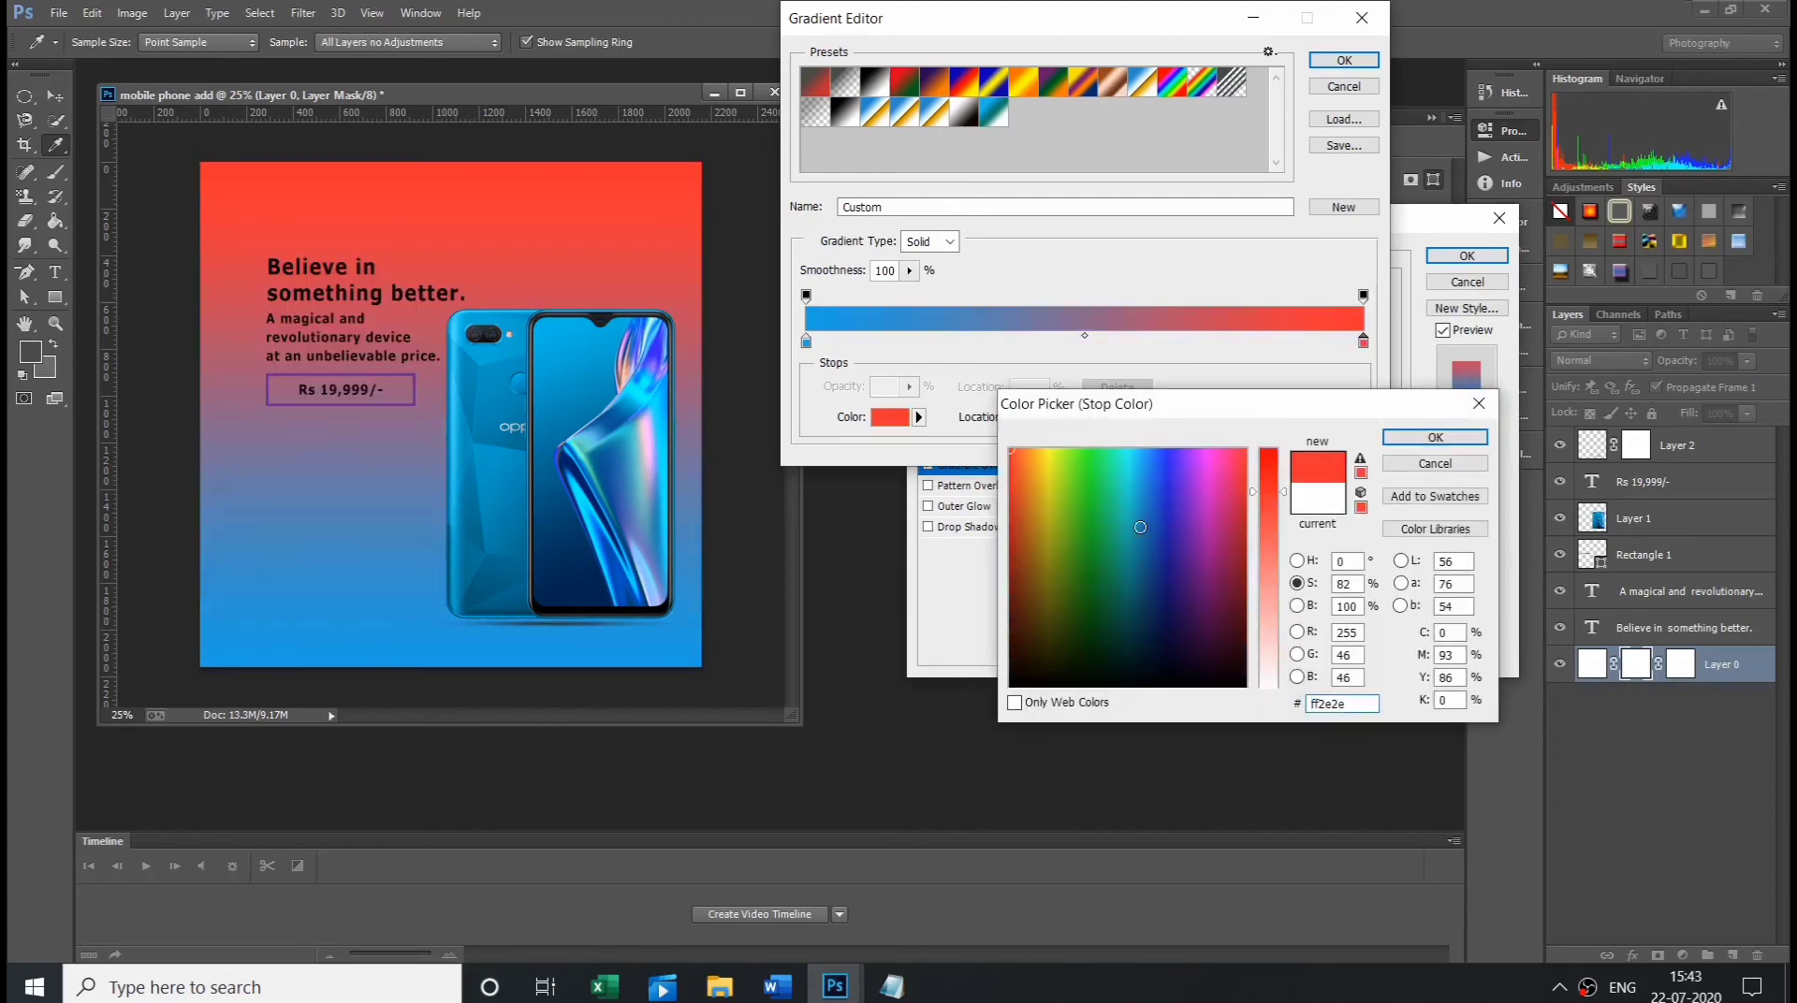
pyautogui.moveTo(1290, 498); pyautogui.dragTo(1294, 637)
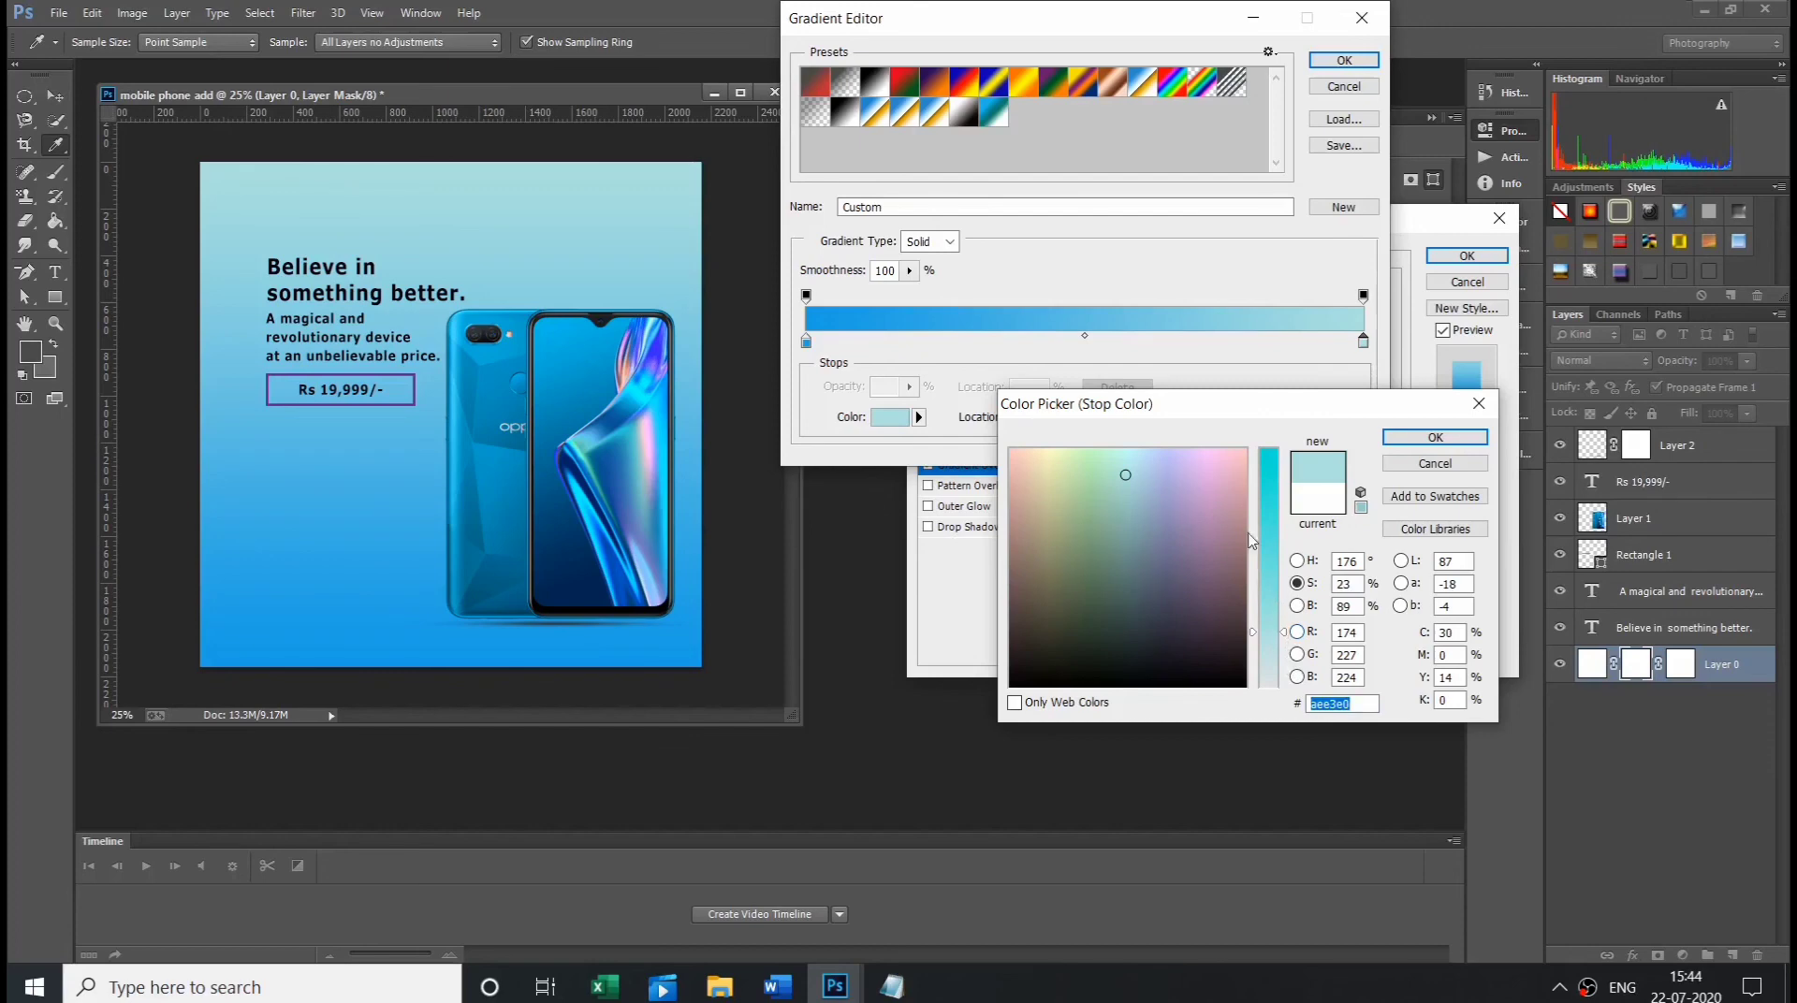
pyautogui.click(1251, 541)
pyautogui.press('Return')
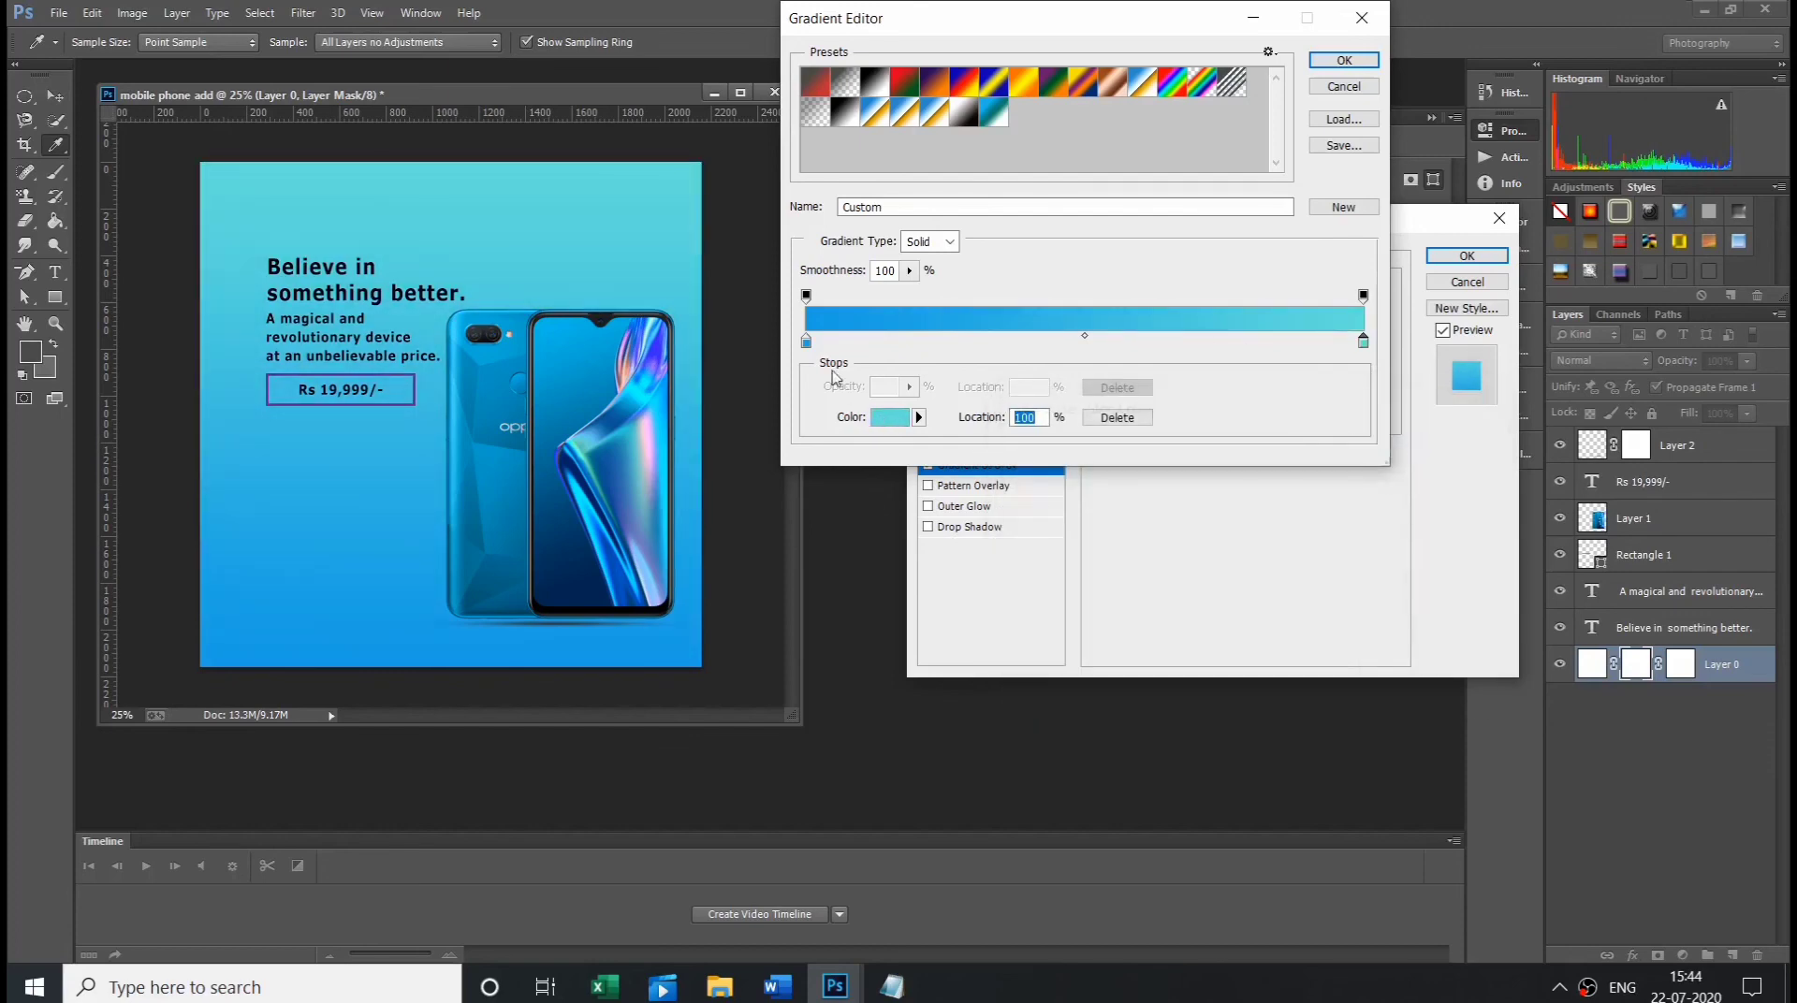
# - Recolour the left gradient stop to a paler teal cyan
pyautogui.doubleClick(805, 343)
pyautogui.moveTo(1238, 495); pyautogui.dragTo(1114, 486)
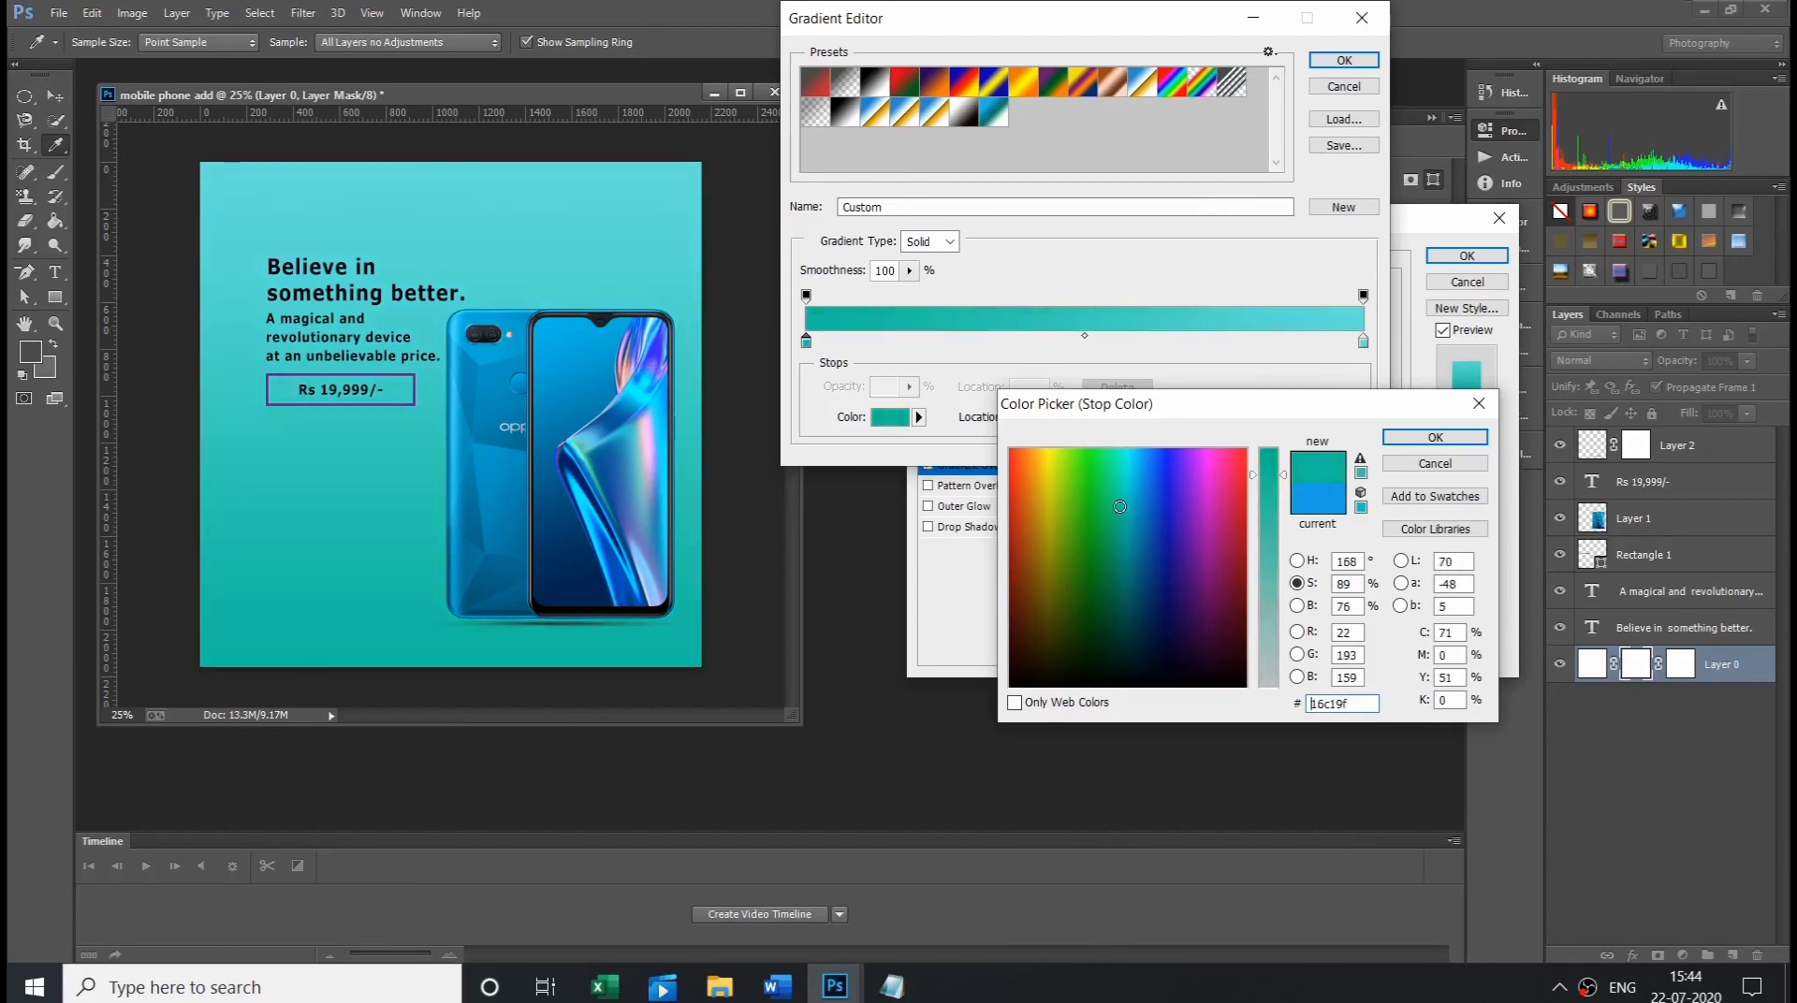
pyautogui.moveTo(1283, 478); pyautogui.dragTo(1286, 548)
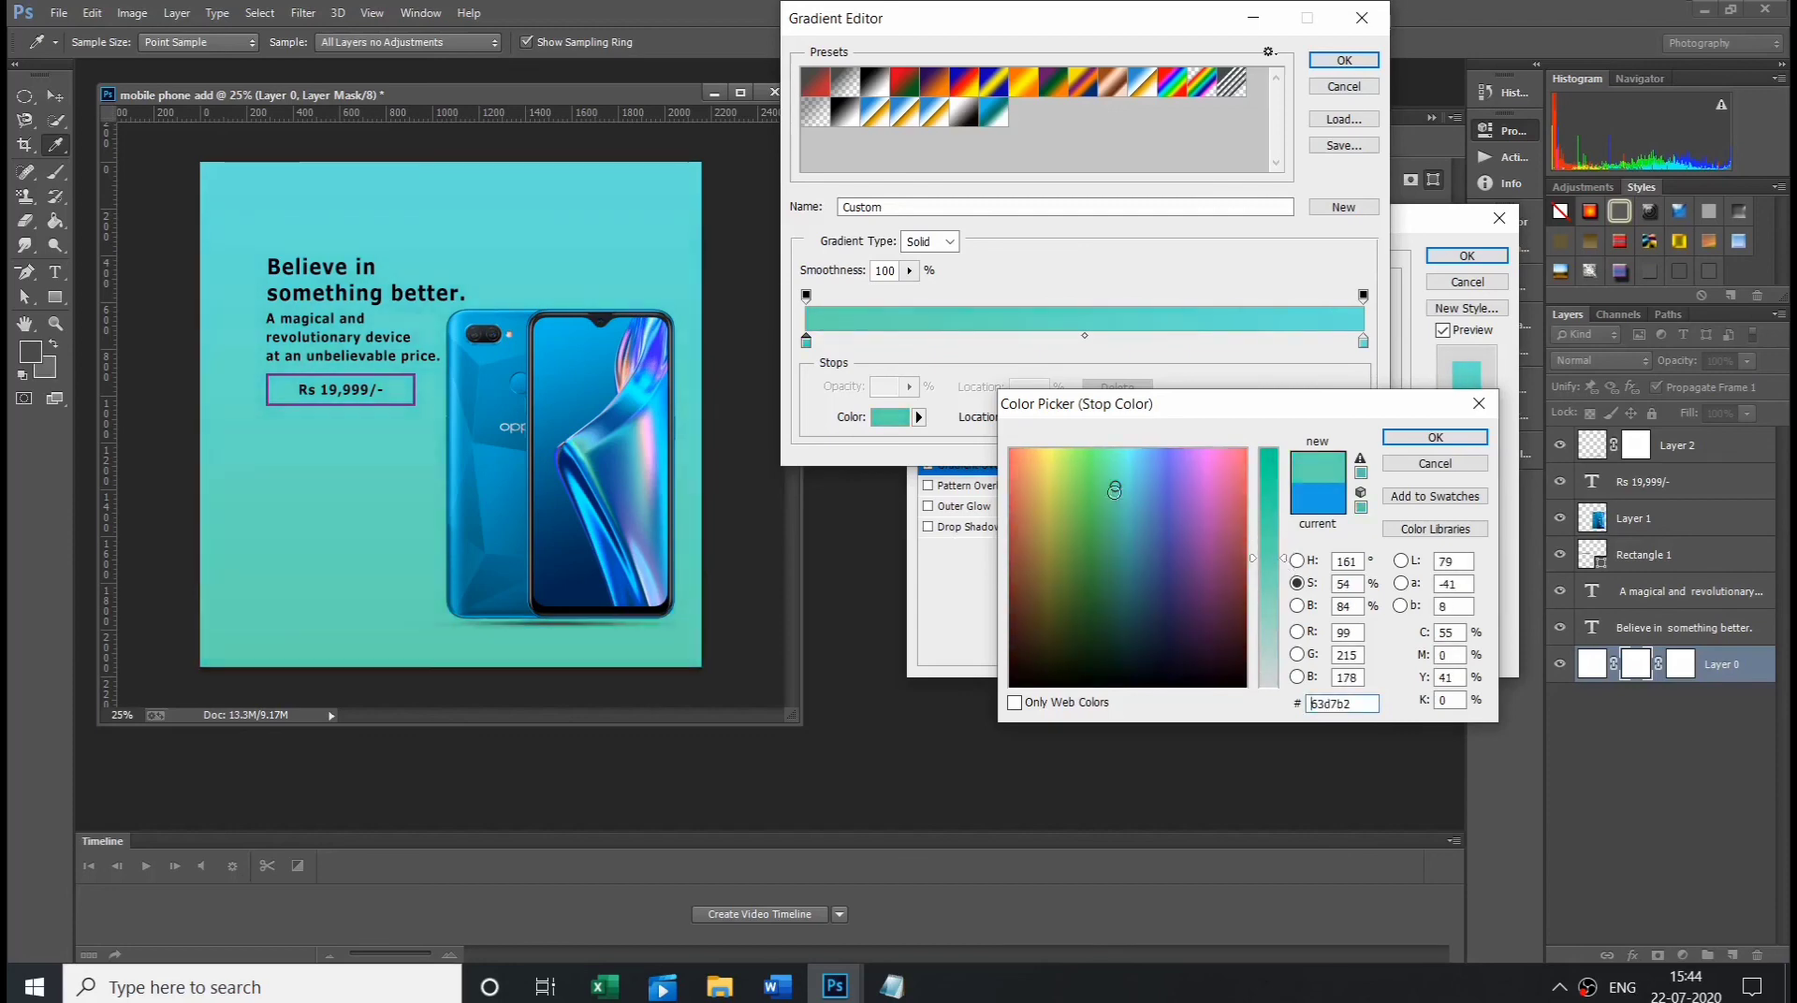
pyautogui.moveTo(1114, 491); pyautogui.dragTo(1118, 493)
pyautogui.moveTo(1278, 557); pyautogui.dragTo(1279, 614)
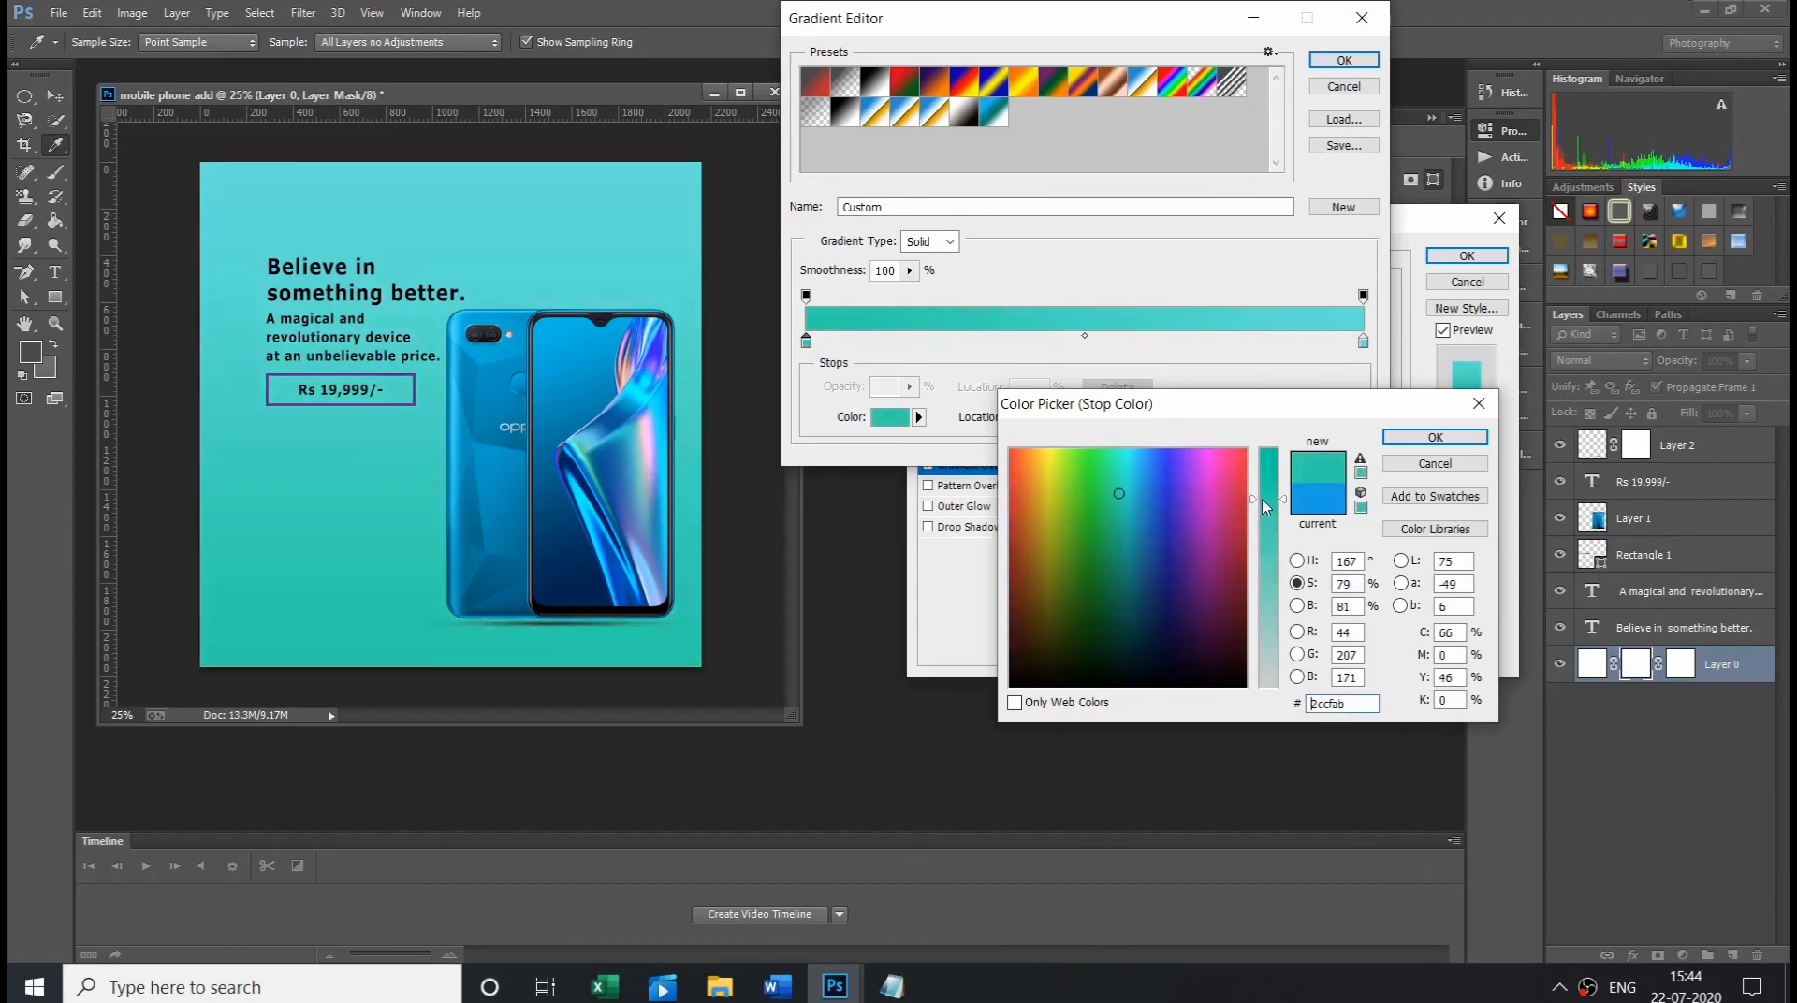
pyautogui.moveTo(1114, 471)
pyautogui.mouseDown()
pyautogui.moveTo(1113, 514)
pyautogui.moveTo(1125, 506)
pyautogui.mouseUp()
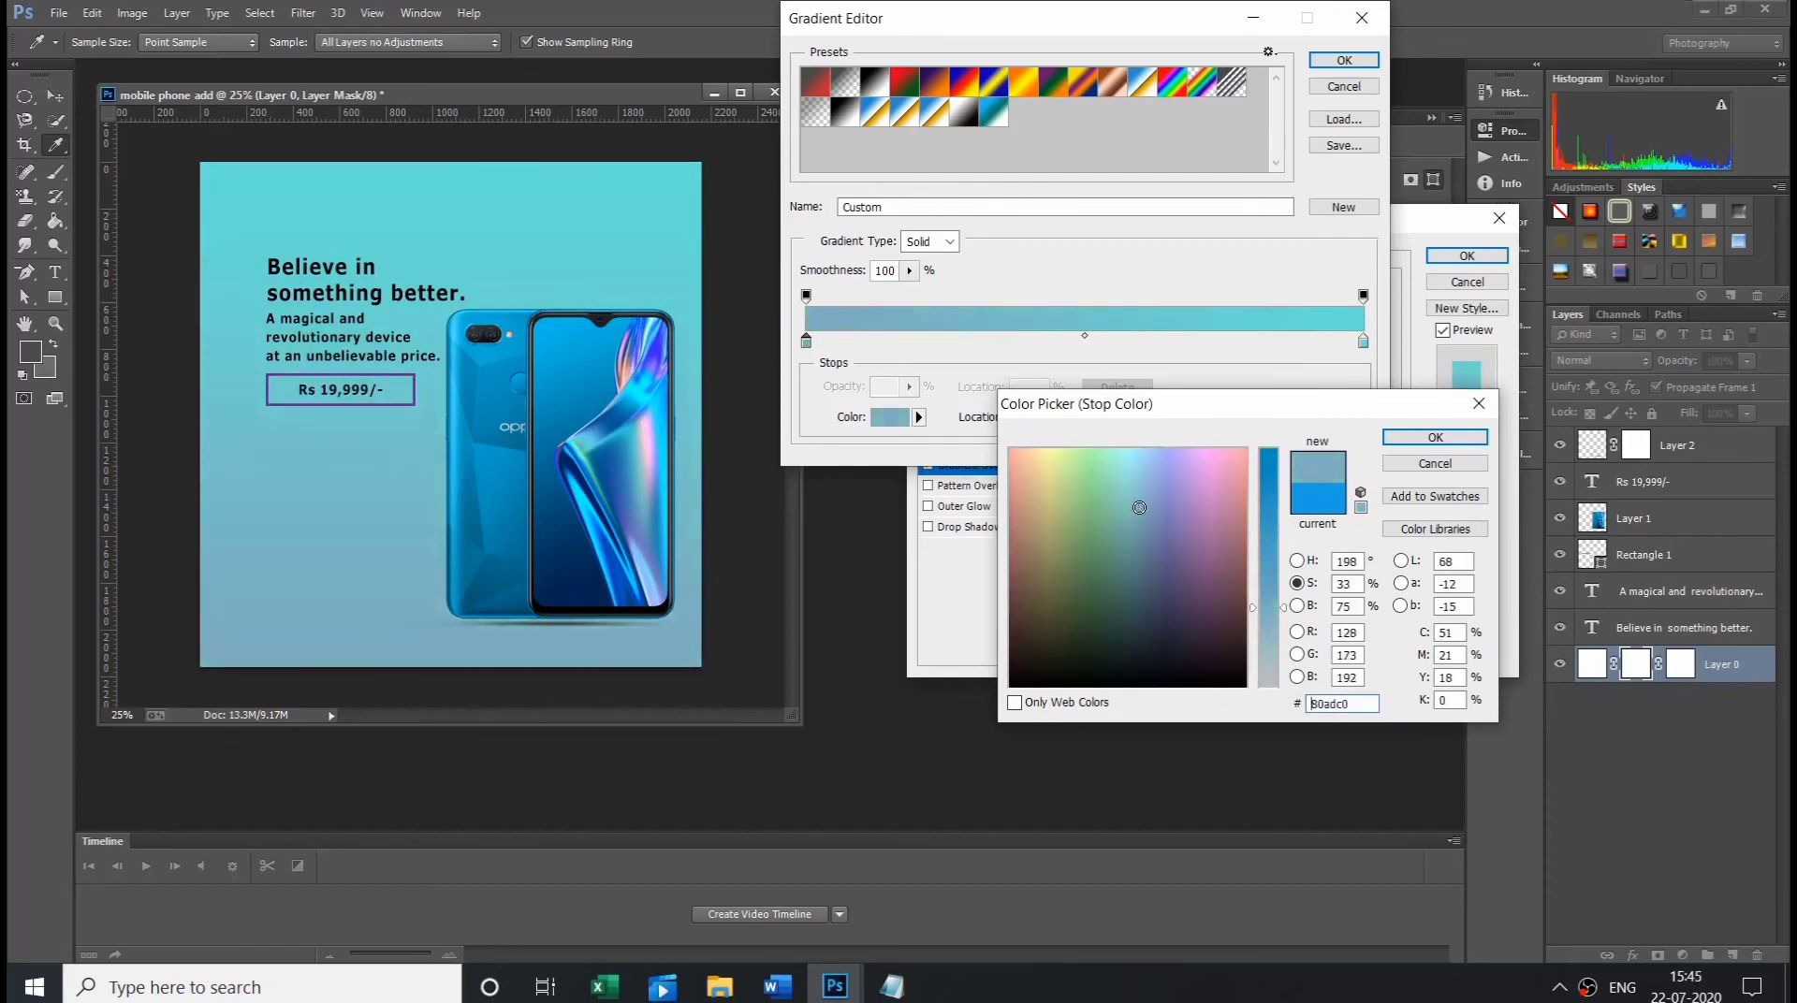
pyautogui.moveTo(1291, 612)
pyautogui.mouseDown()
pyautogui.moveTo(1286, 571)
pyautogui.moveTo(1283, 594)
pyautogui.mouseUp()
pyautogui.press('Return')
# - Apply the gradient overlay and draw a text box for 'oppo' on the ad
pyautogui.click(1344, 60)
pyautogui.press('Return')
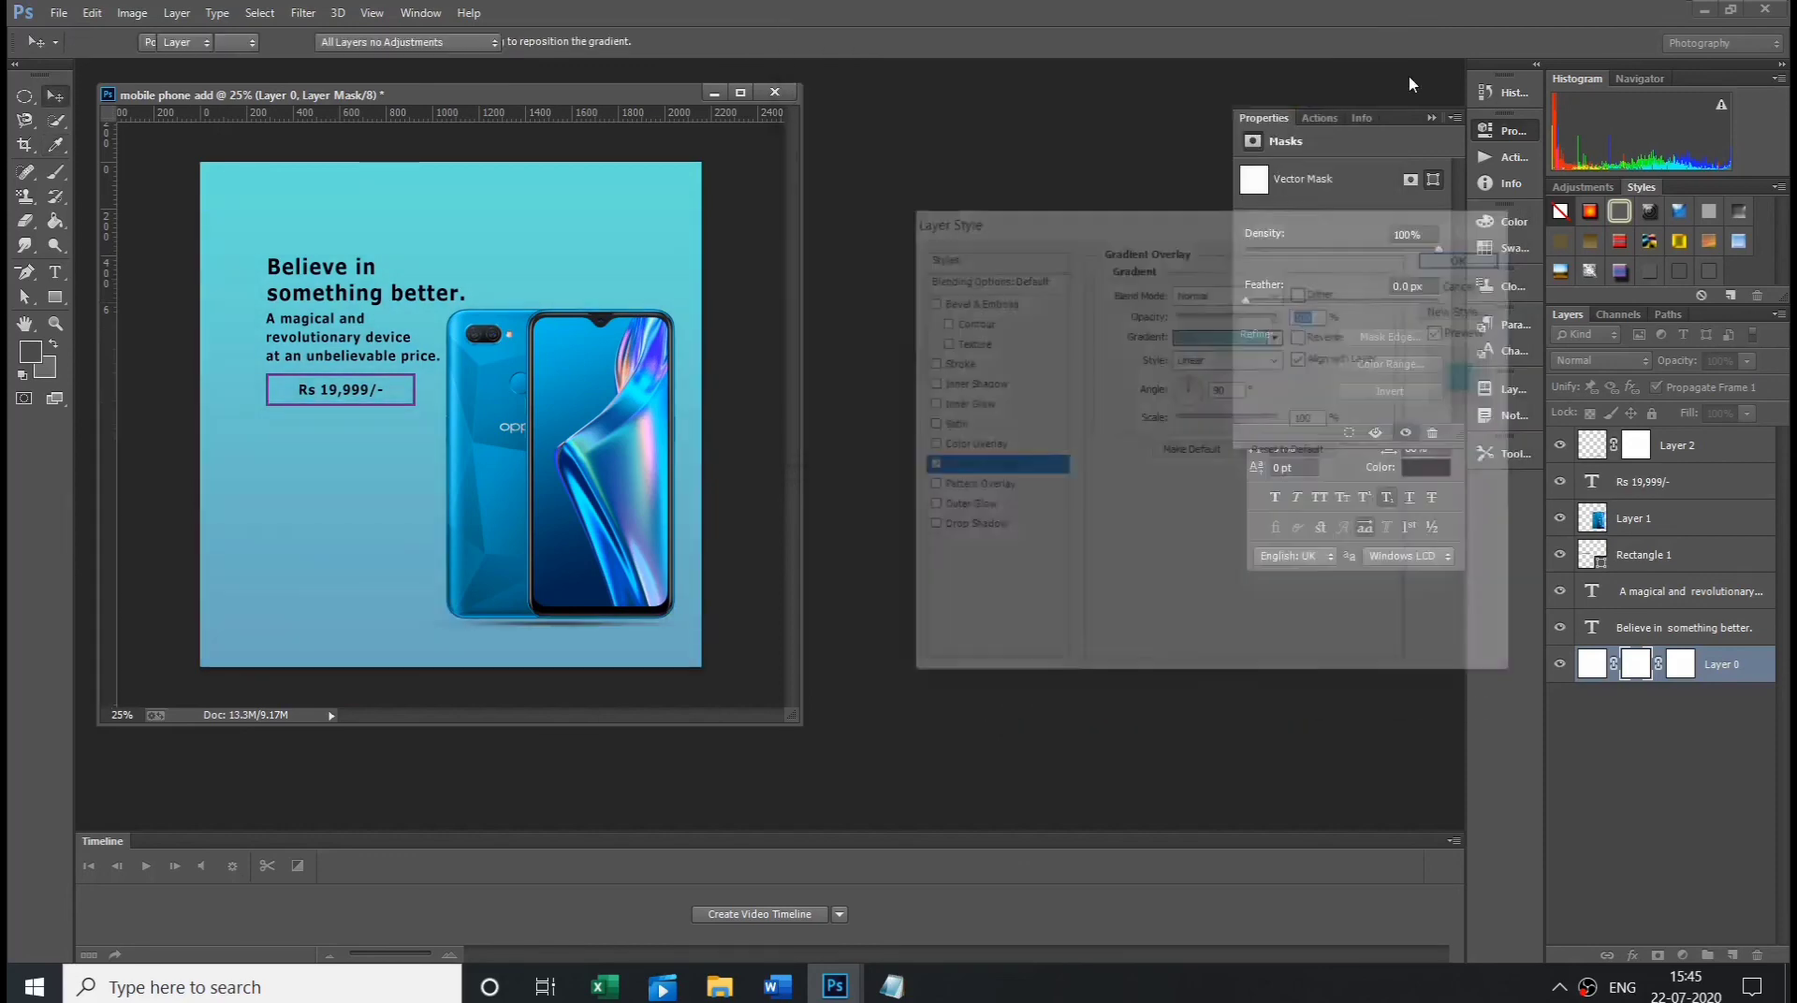
pyautogui.click(55, 271)
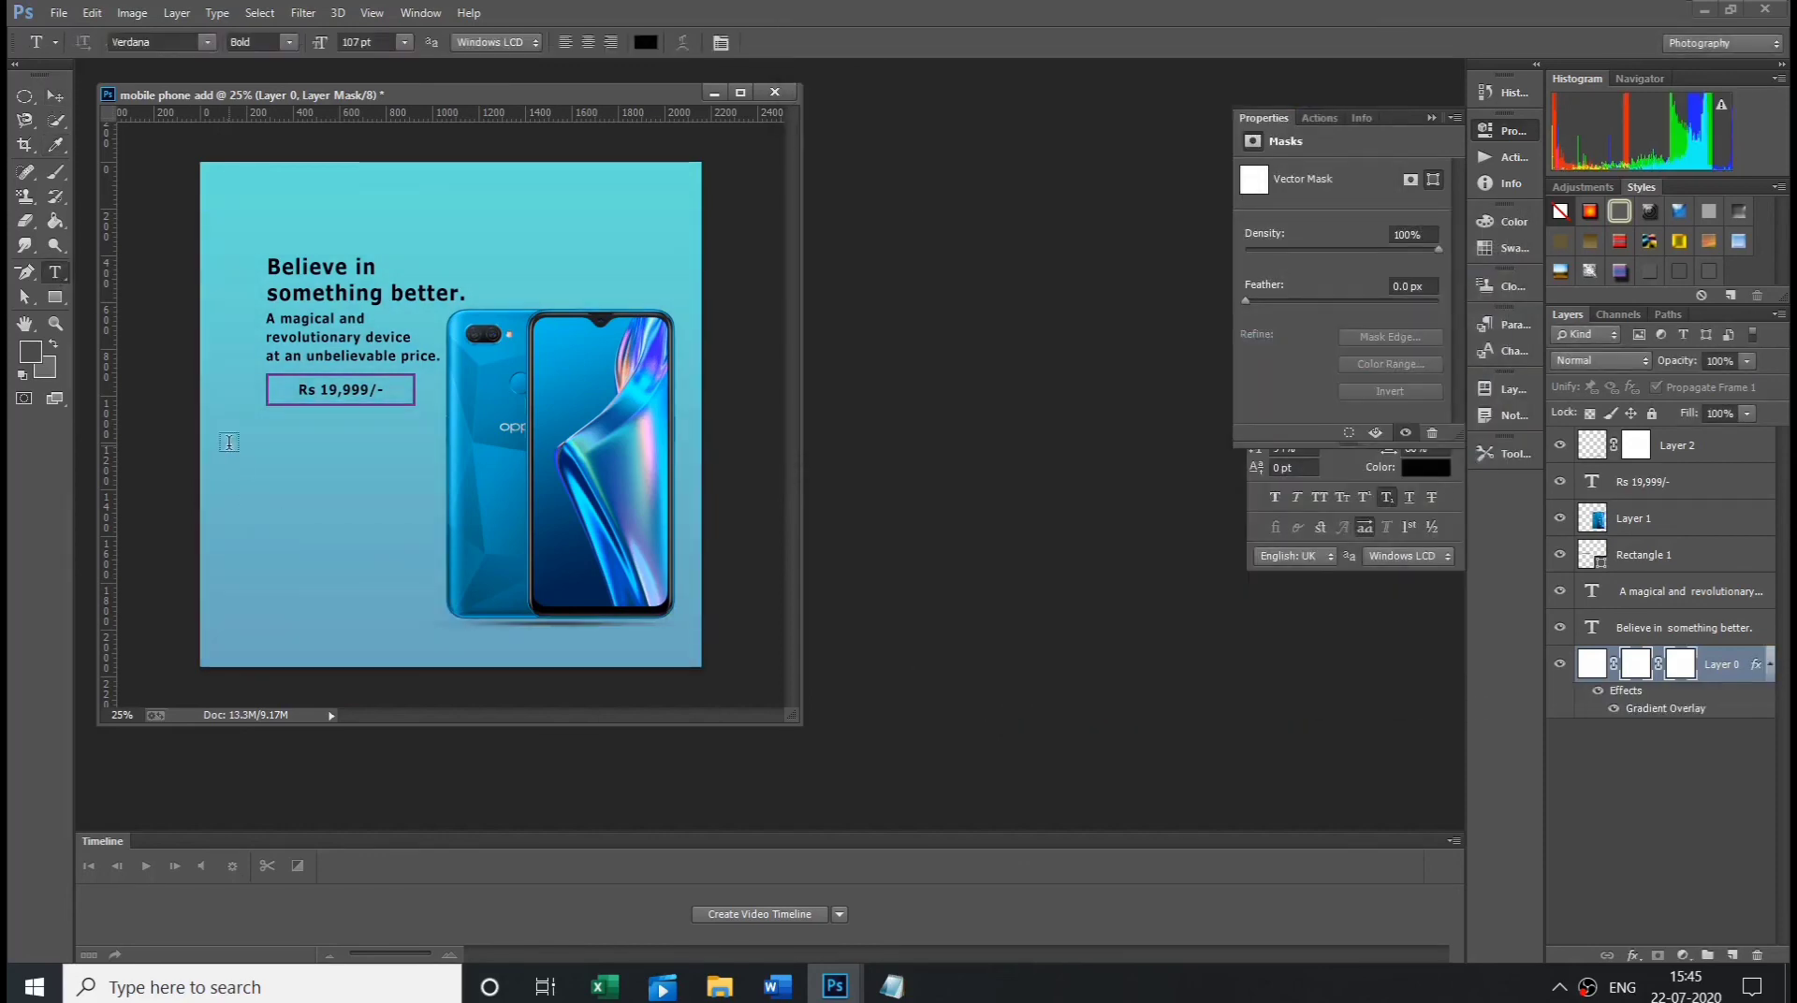
pyautogui.moveTo(230, 446); pyautogui.dragTo(409, 512)
pyautogui.write('oppo')
# - Colour the 'oppo' text dark blue and show the character settings
pyautogui.click(646, 42)
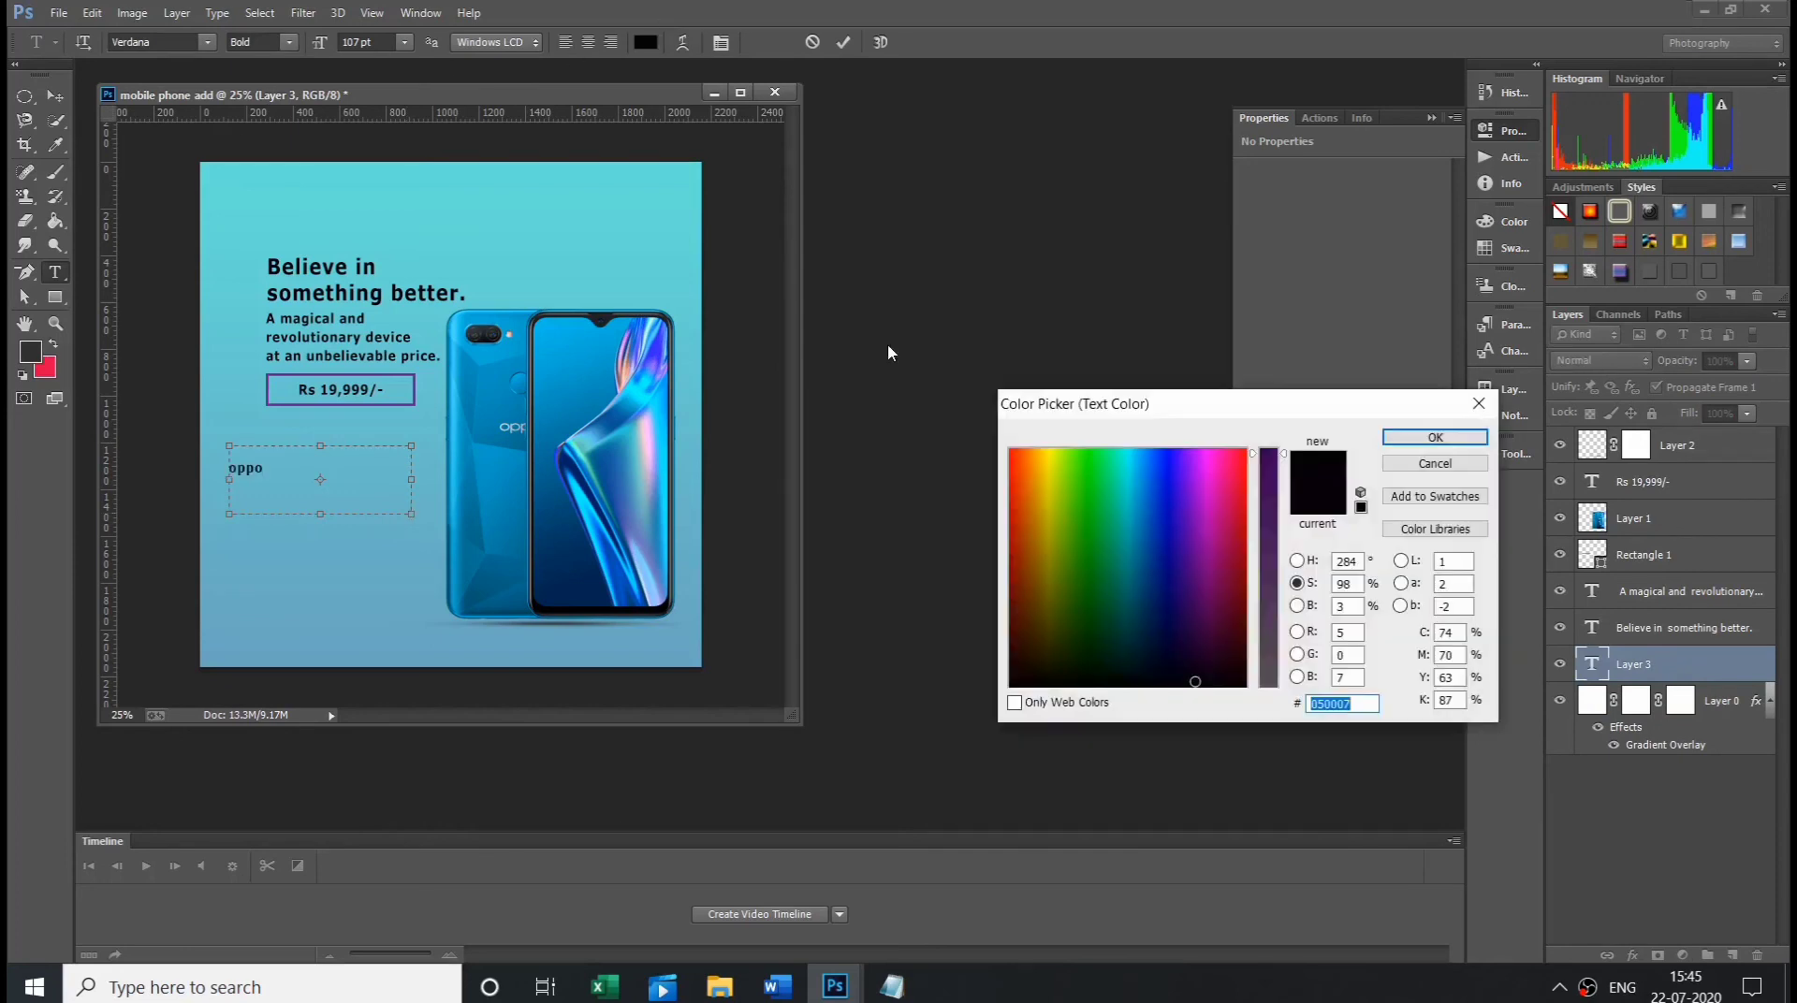
pyautogui.moveTo(1148, 540); pyautogui.dragTo(1173, 530)
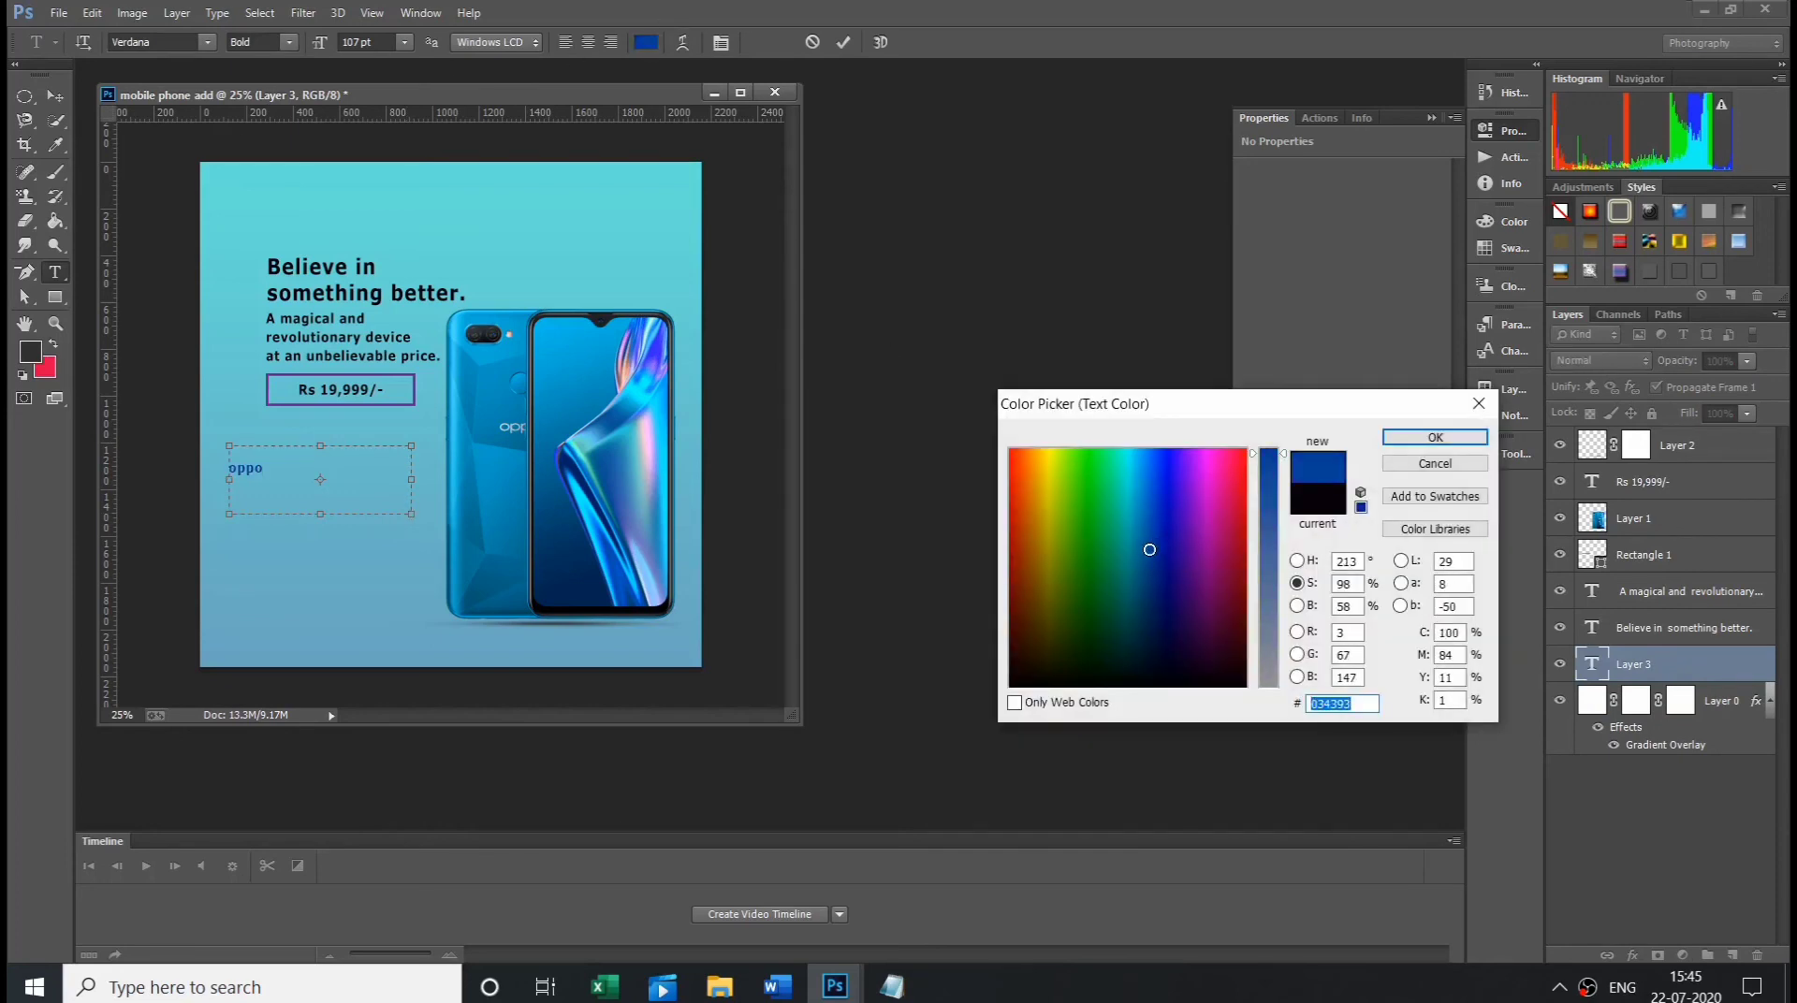
pyautogui.moveTo(1270, 455); pyautogui.dragTo(1270, 482)
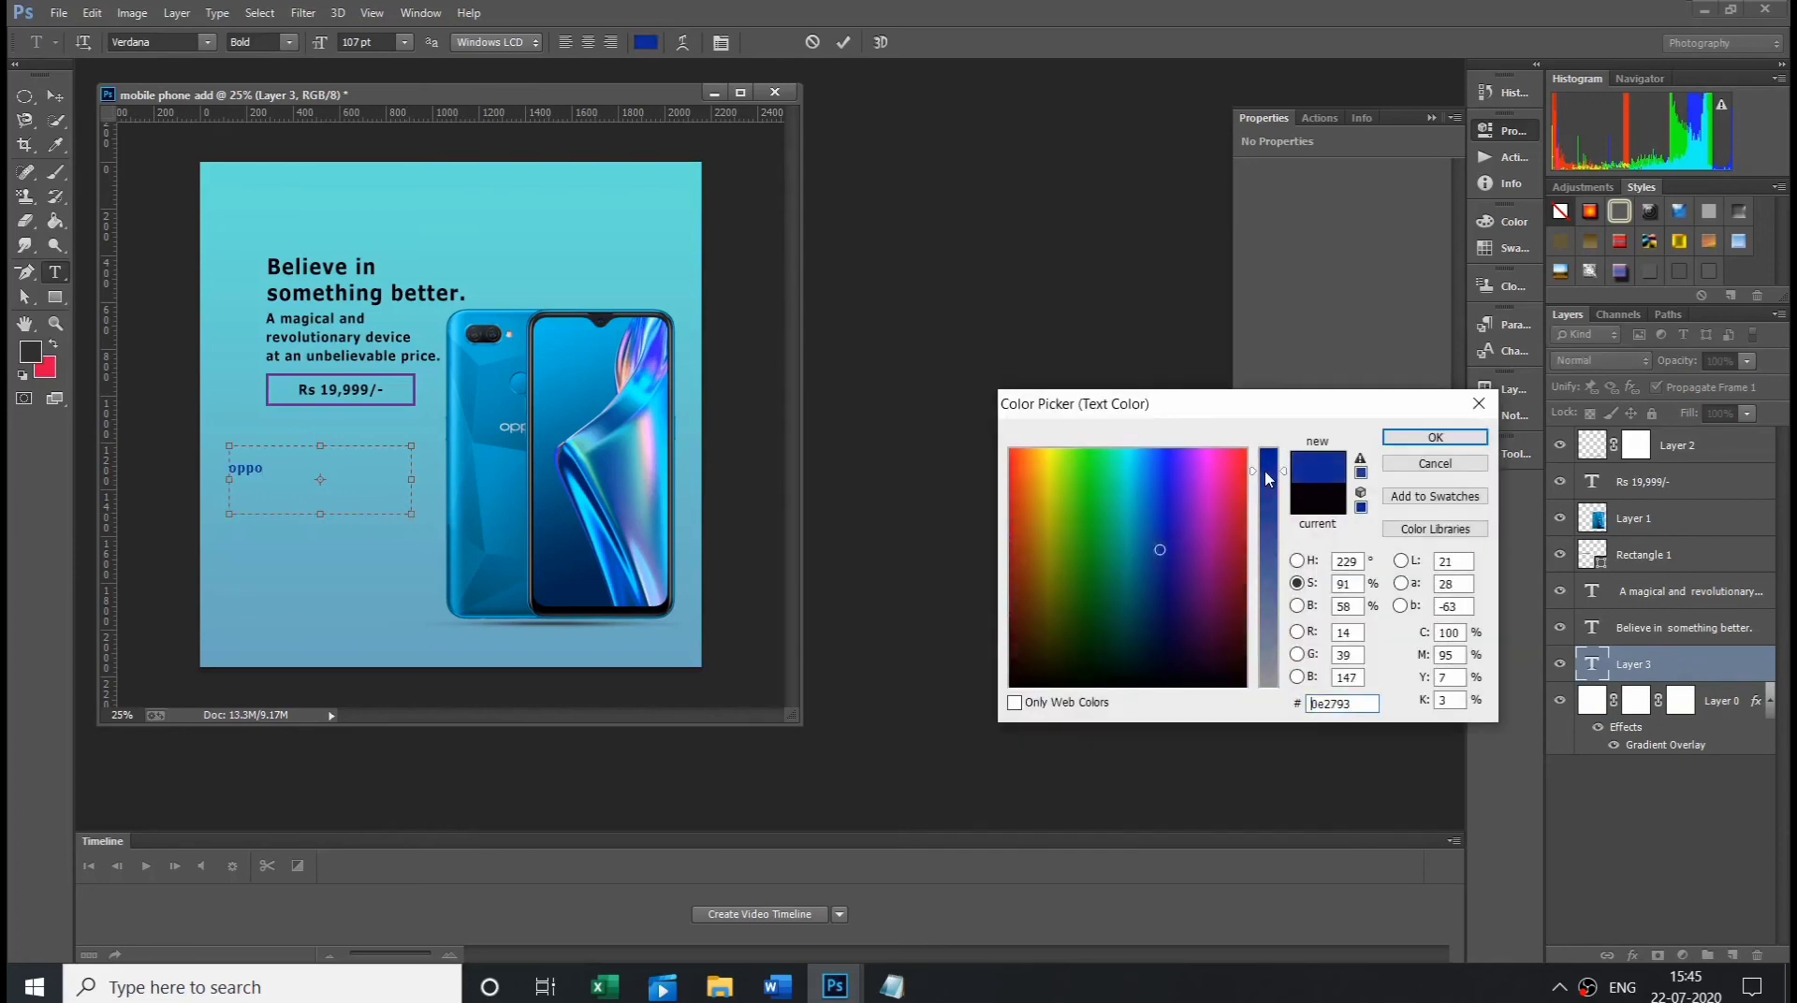
pyautogui.press('Return')
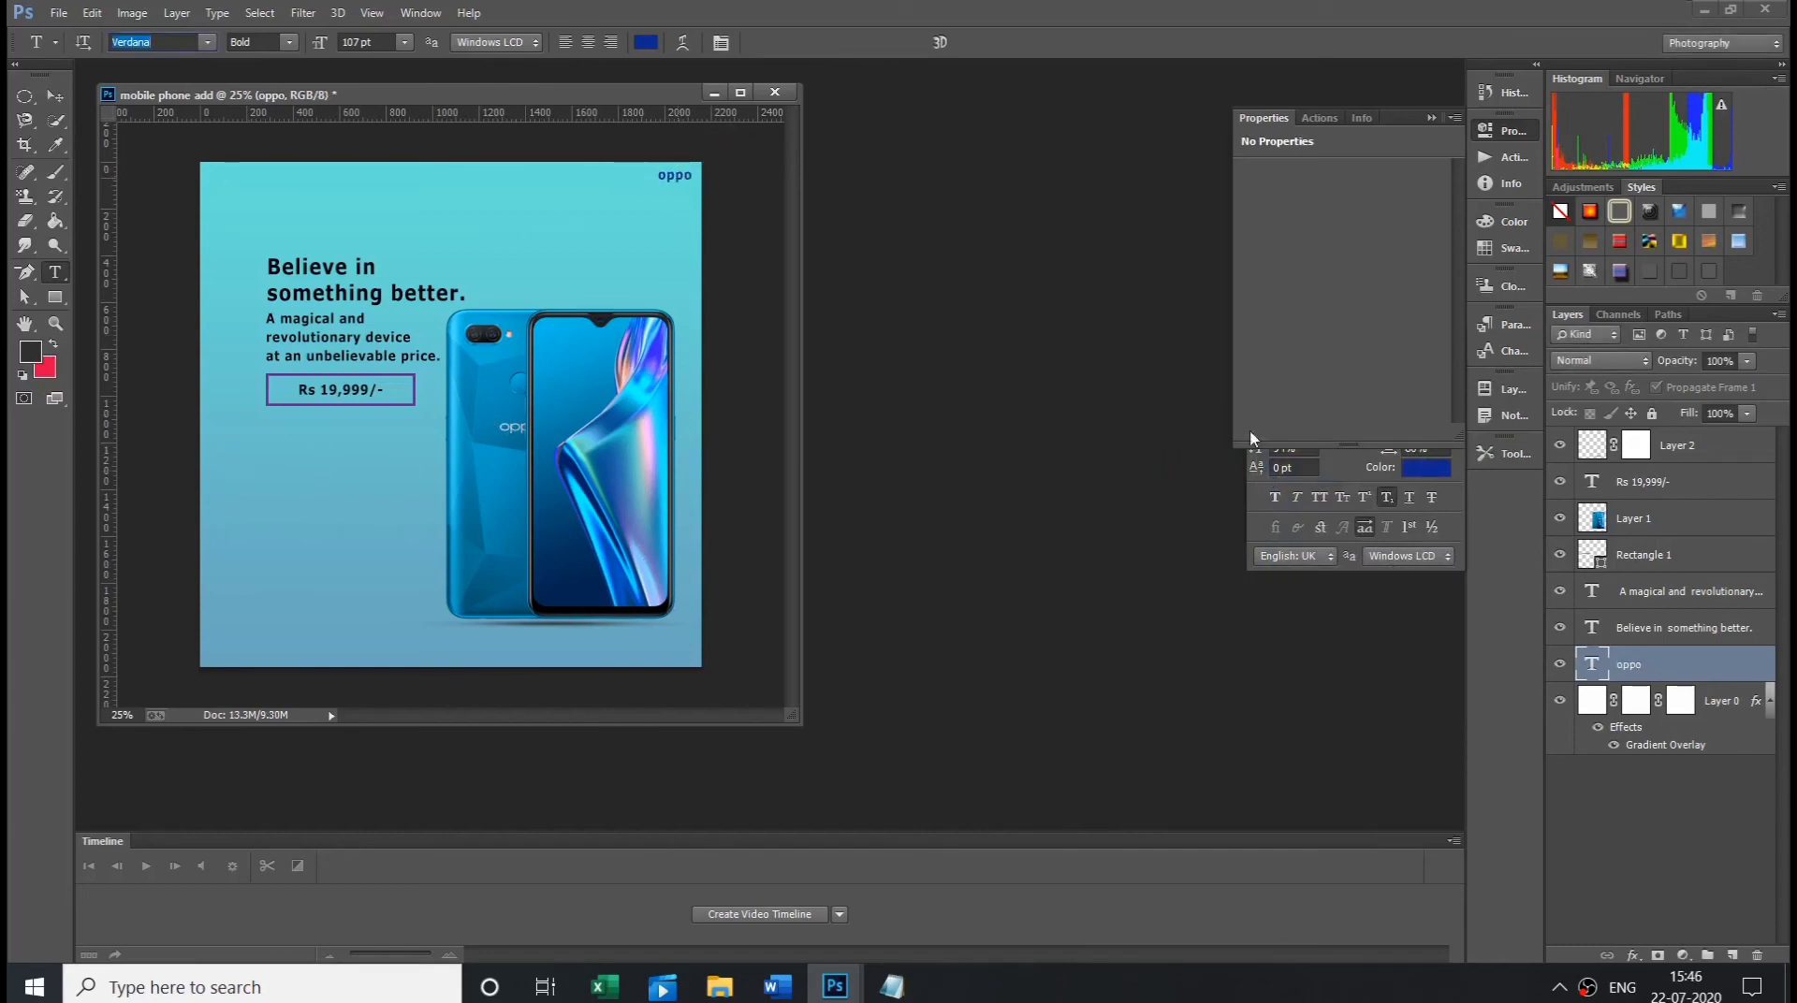
pyautogui.click(1430, 118)
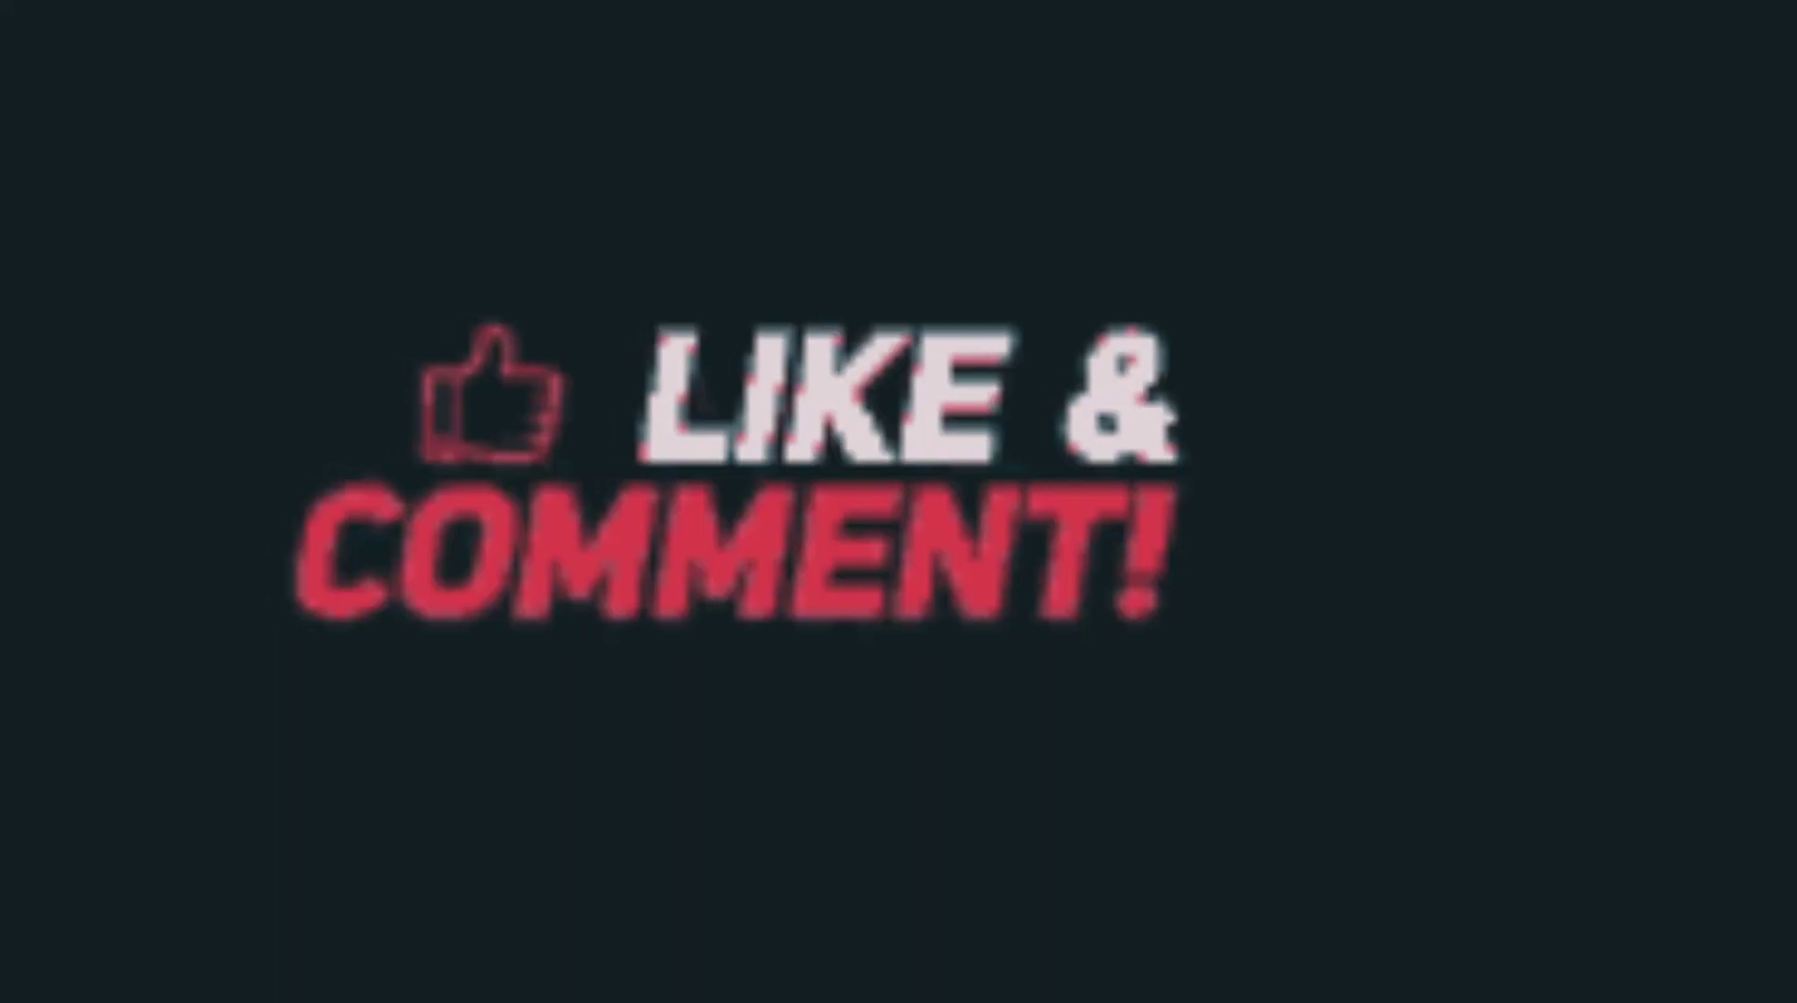